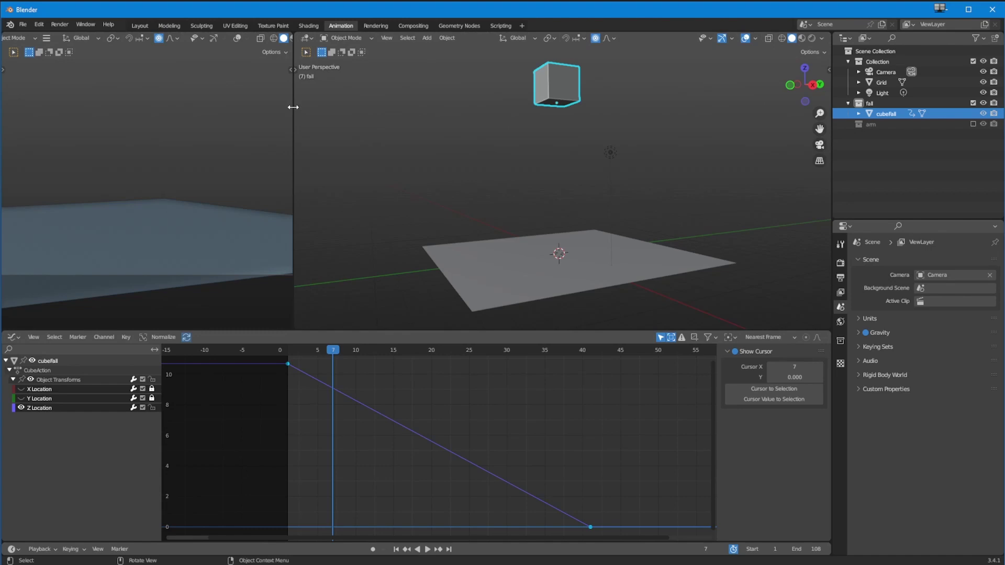
- Play the cube's fall from frame 1 with the cube and ground plane in view, stopping playback after the landing
{"action": "scroll", "coordinate": [184, 212], "scroll_direction": "down", "scroll_amount": 6}
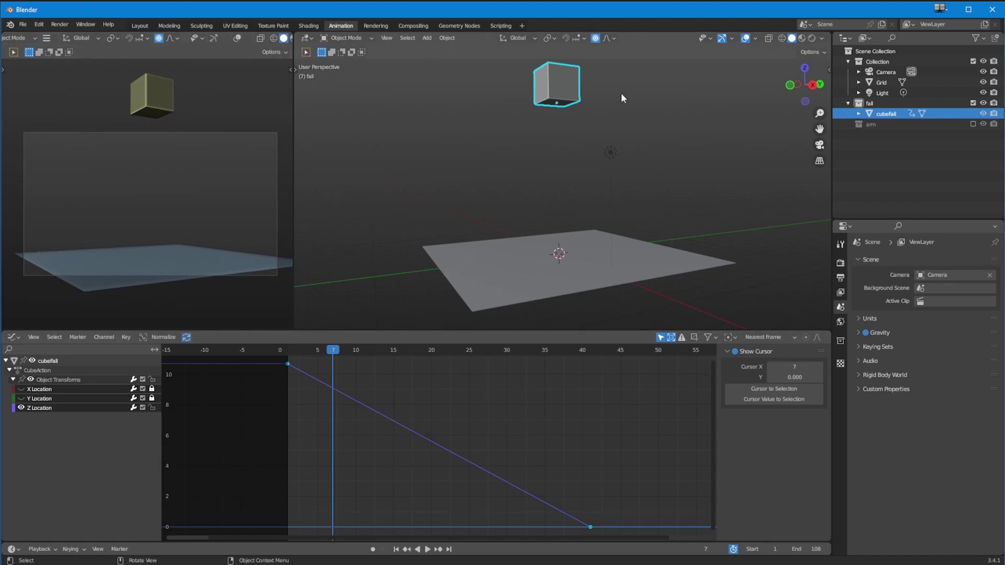
{"action": "middle_click_drag", "start_coordinate": [530, 201], "coordinate": [532, 227]}
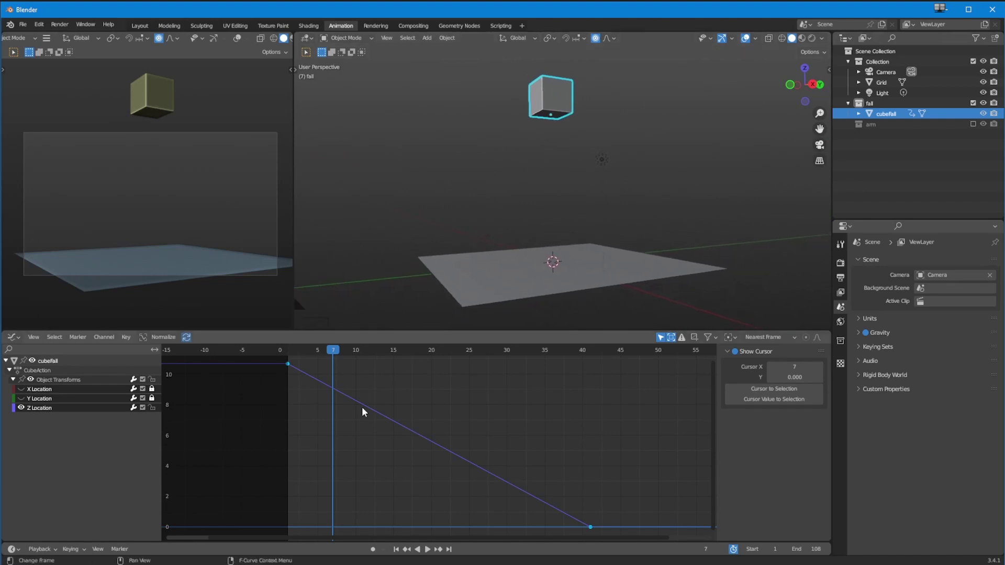
{"action": "left_click_drag", "start_coordinate": [329, 353], "coordinate": [287, 356]}
{"action": "key", "text": "space"}
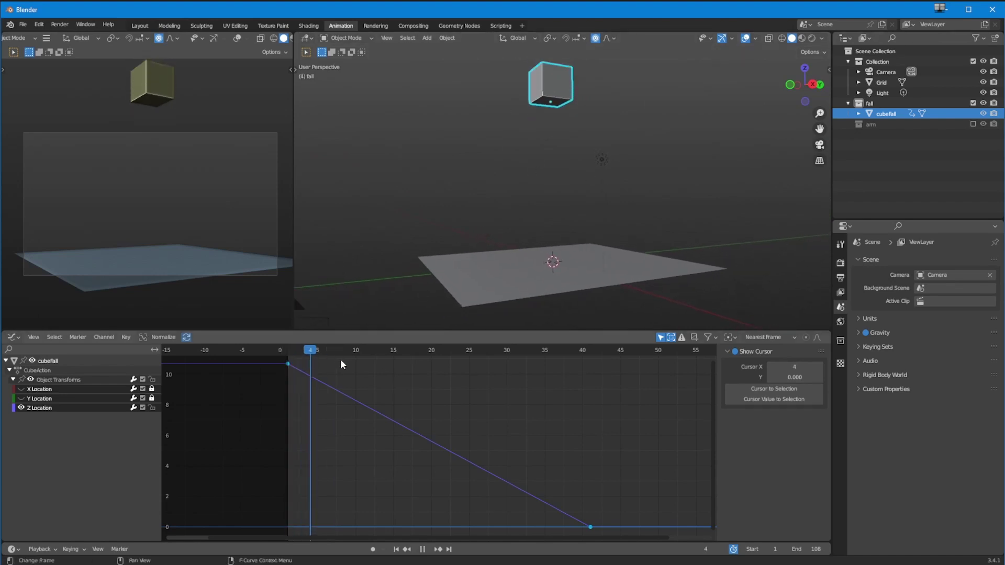
{"action": "left_click_drag", "start_coordinate": [523, 375], "coordinate": [287, 350]}
{"action": "key", "text": "space"}
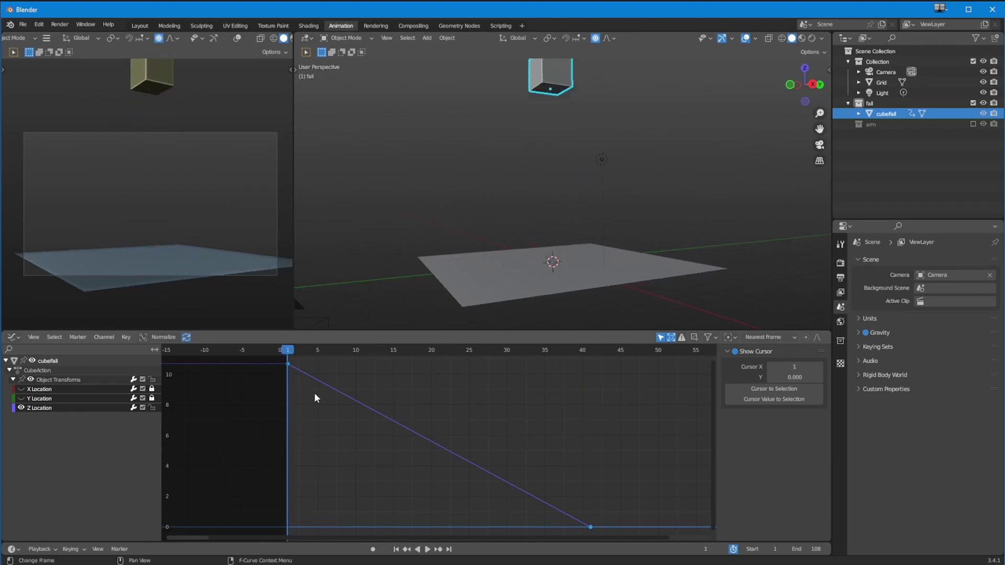
{"action": "left_click", "coordinate": [428, 550]}
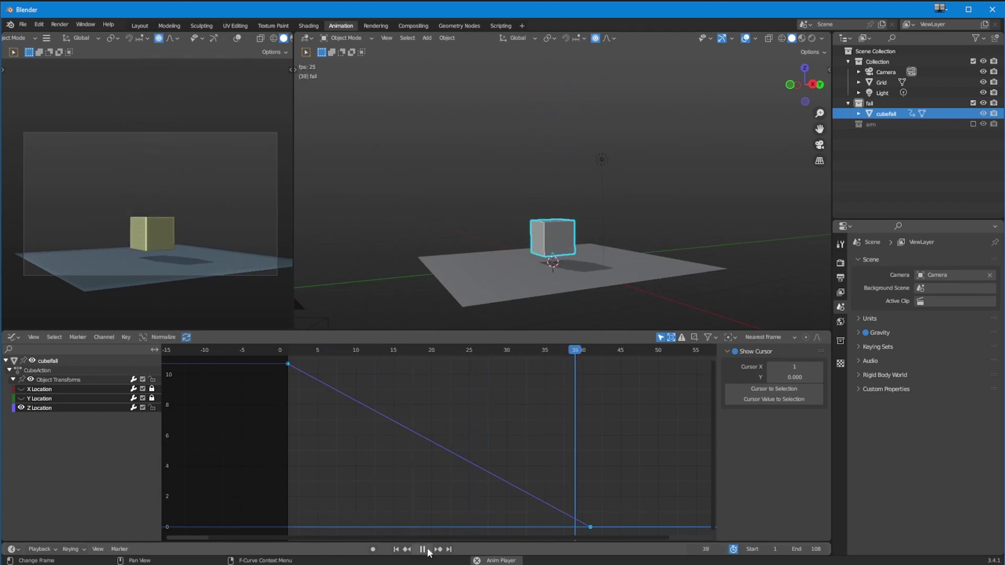
{"action": "left_click", "coordinate": [423, 550]}
- Set the animation's end frame to 50 and play the shortened loop from the first frame
{"action": "left_click", "coordinate": [811, 549]}
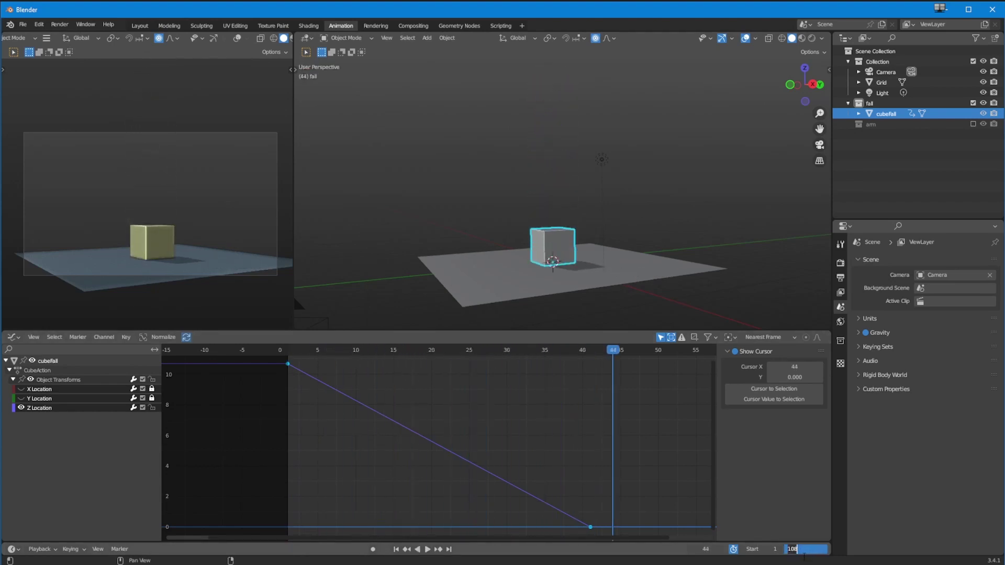
{"action": "type", "text": "50"}
{"action": "key", "text": "Return"}
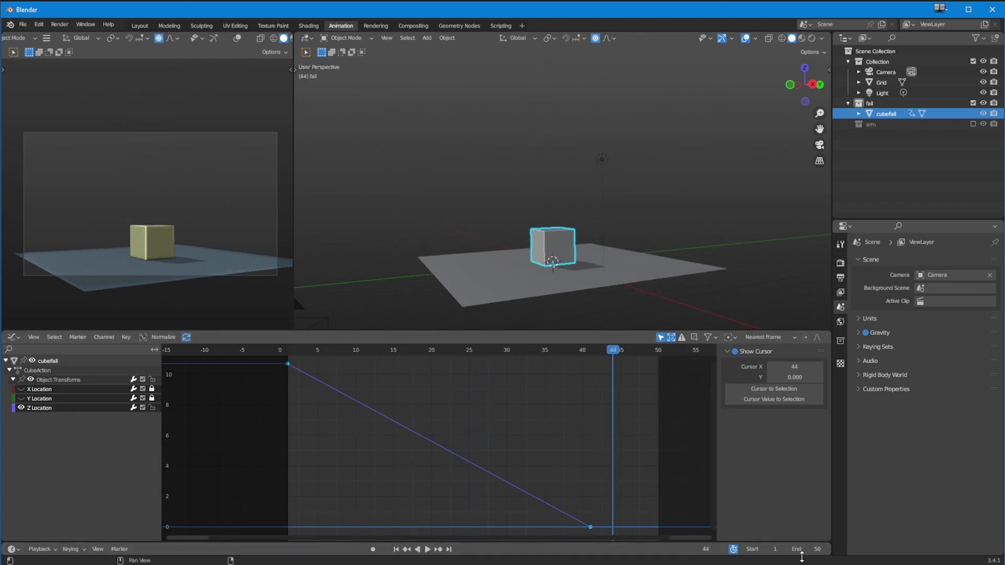
{"action": "left_click", "coordinate": [396, 549]}
{"action": "left_click", "coordinate": [427, 551]}
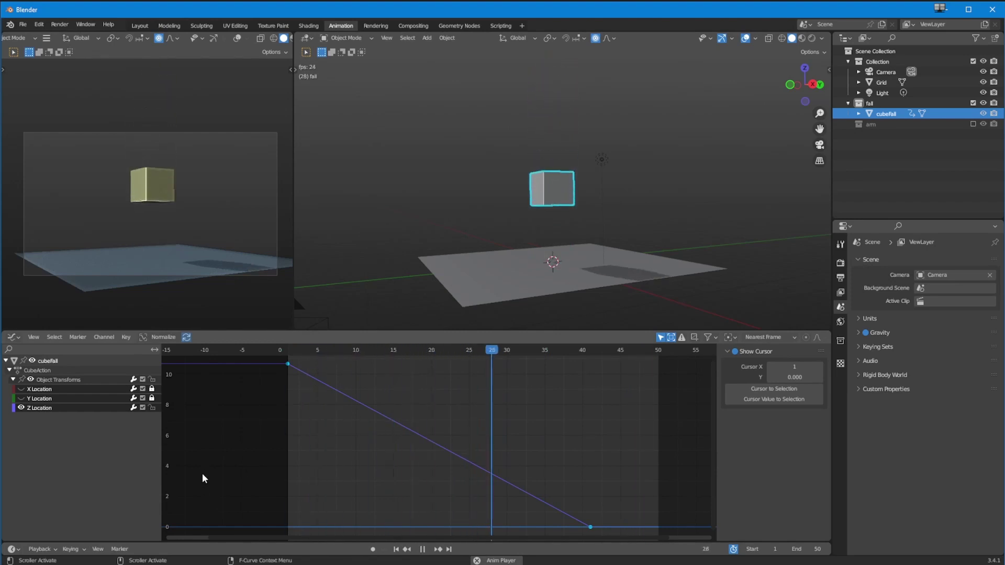
{"action": "left_click", "coordinate": [422, 549]}
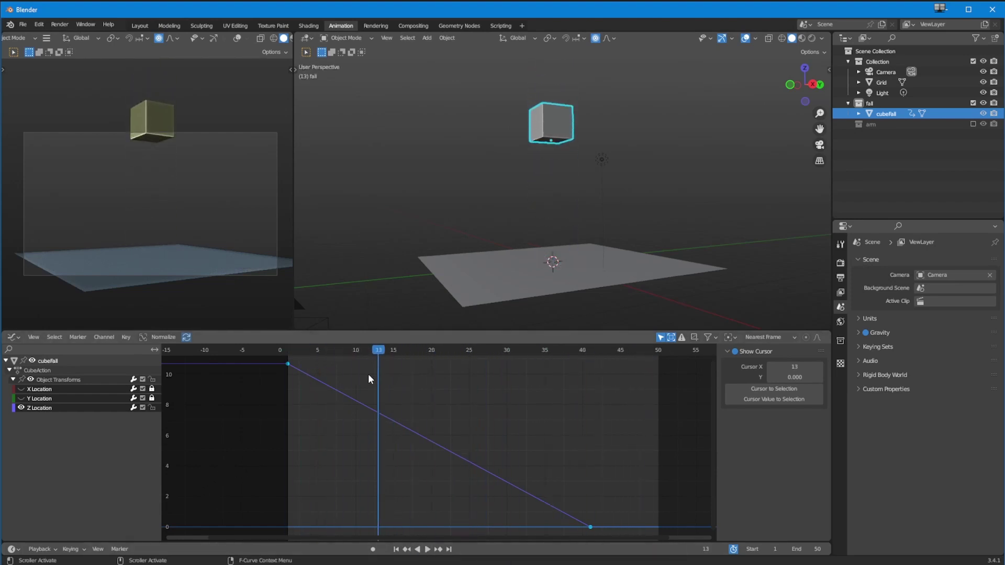
- Go to frame 1, select the falling cube and show its transform values in the 3D viewport sidebar
{"action": "left_click_drag", "start_coordinate": [270, 360], "coordinate": [628, 532]}
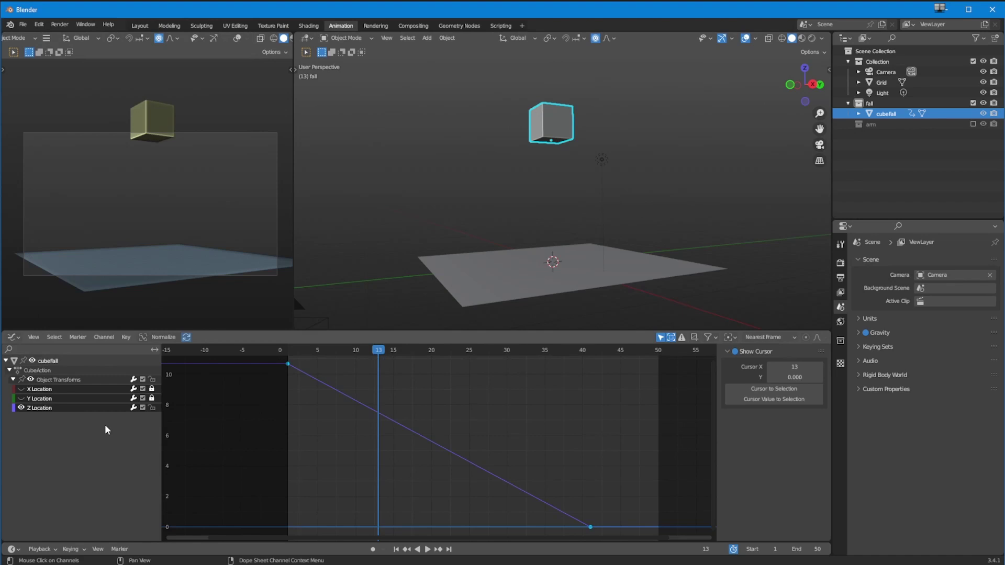
{"action": "left_click", "coordinate": [287, 350]}
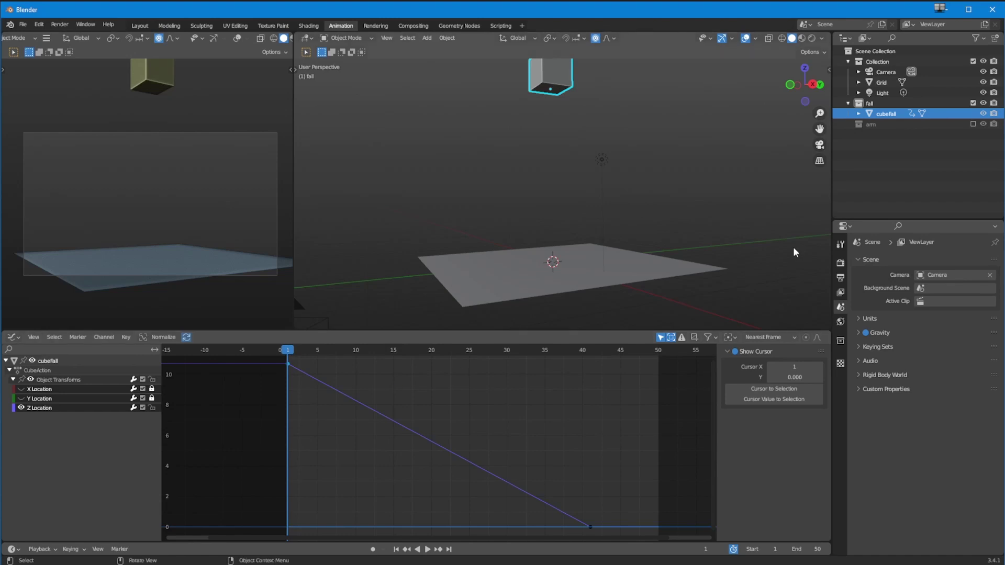
{"action": "key", "text": "n"}
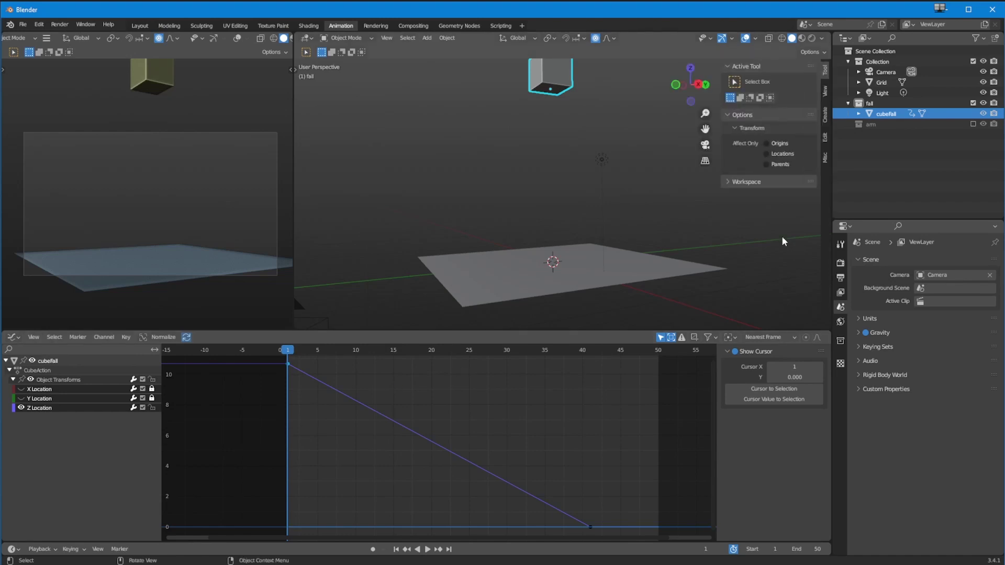
{"action": "left_click", "coordinate": [824, 90]}
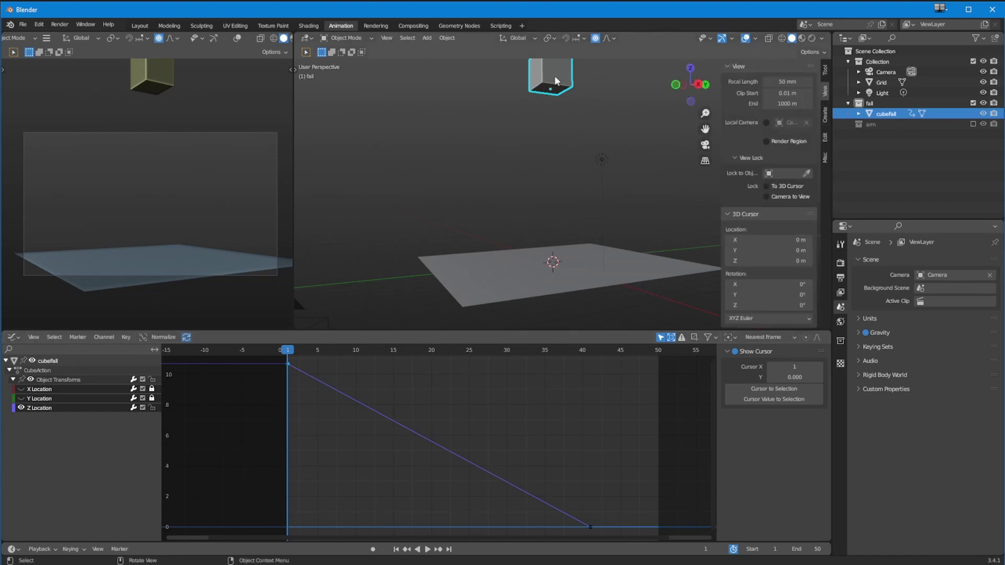
{"action": "left_click", "coordinate": [553, 77]}
{"action": "left_click", "coordinate": [823, 73]}
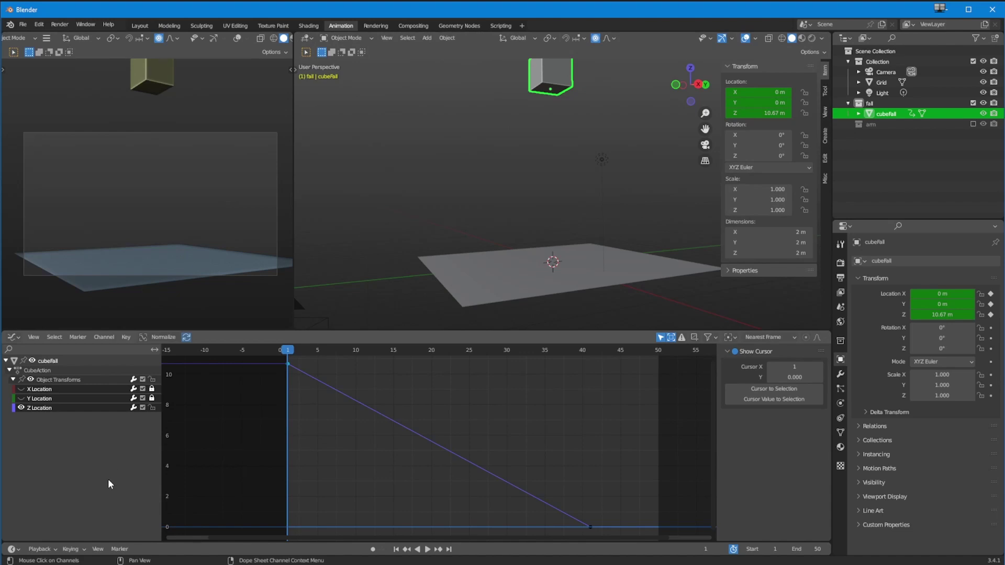
- Turn on value sliders for the animation channels in the Graph Editor
{"action": "left_click_drag", "start_coordinate": [319, 418], "coordinate": [253, 358]}
{"action": "left_click", "coordinate": [35, 337]}
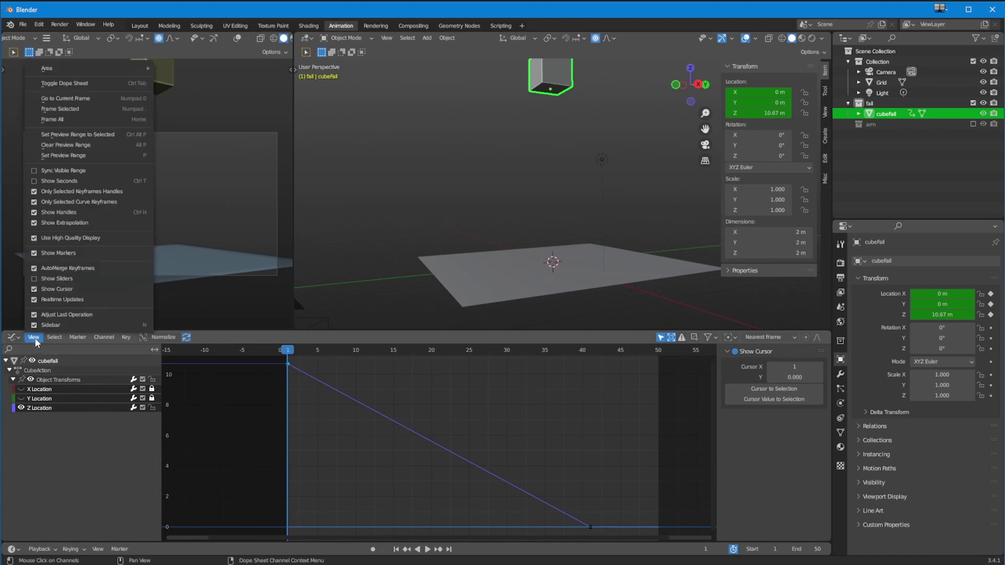
{"action": "left_click", "coordinate": [37, 280]}
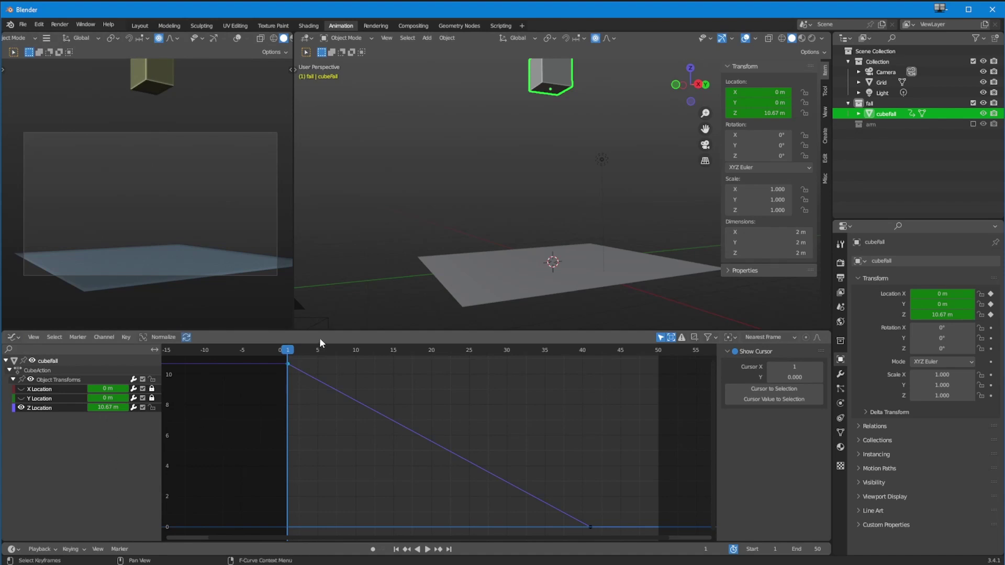
- Set the cube's Z Location at frame 1 to about 9 m using the channel slider, and preview the fall
{"action": "mouse_move", "coordinate": [289, 354]}
{"action": "left_mouse_down"}
{"action": "mouse_move", "coordinate": [344, 363]}
{"action": "mouse_move", "coordinate": [261, 363]}
{"action": "mouse_move", "coordinate": [286, 365]}
{"action": "left_mouse_up"}
{"action": "left_click_drag", "start_coordinate": [108, 407], "coordinate": [5, 416]}
{"action": "key", "text": "space"}
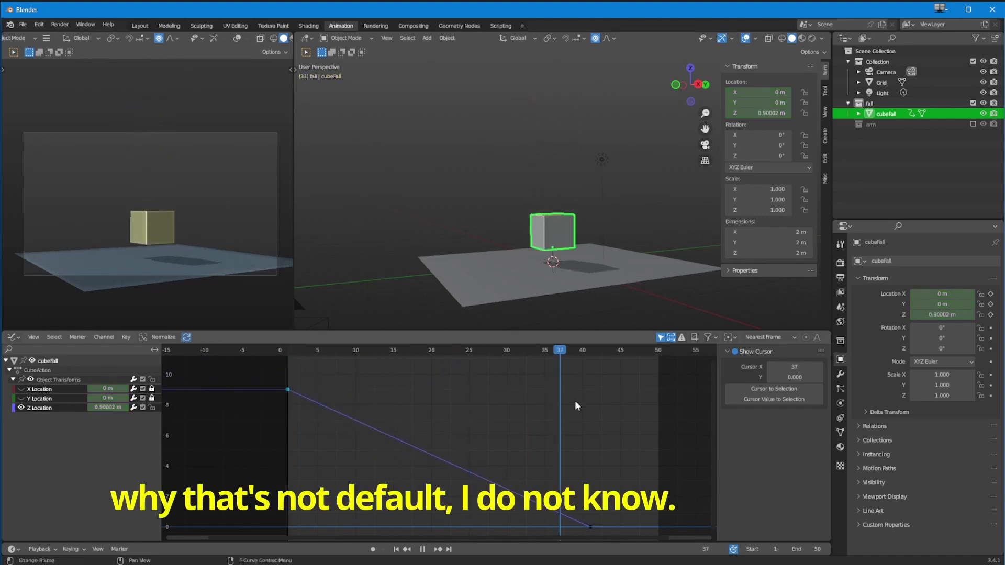
{"action": "key", "text": "space"}
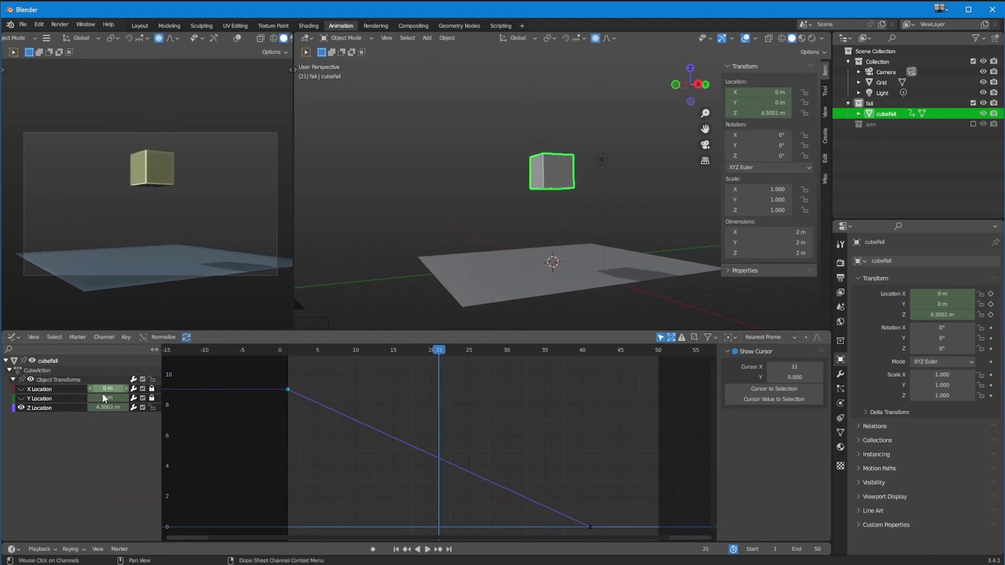
- Try raising the cube's Z Location at frame 21 to about 5.97 m, undo it, and hide the viewport sidebar
{"action": "left_click_drag", "start_coordinate": [87, 410], "coordinate": [120, 410]}
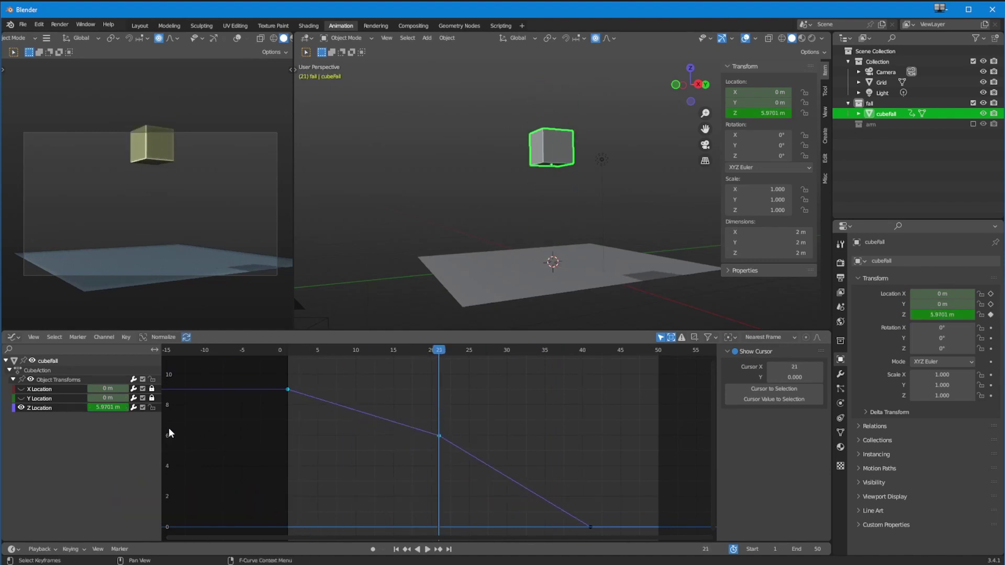
{"action": "key", "text": "ctrl+z"}
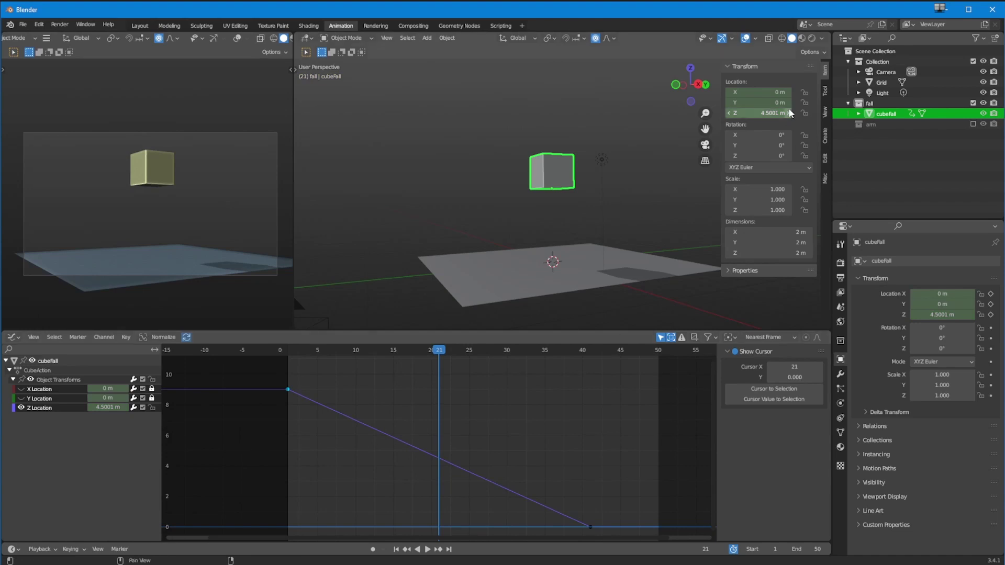
{"action": "key", "text": "n"}
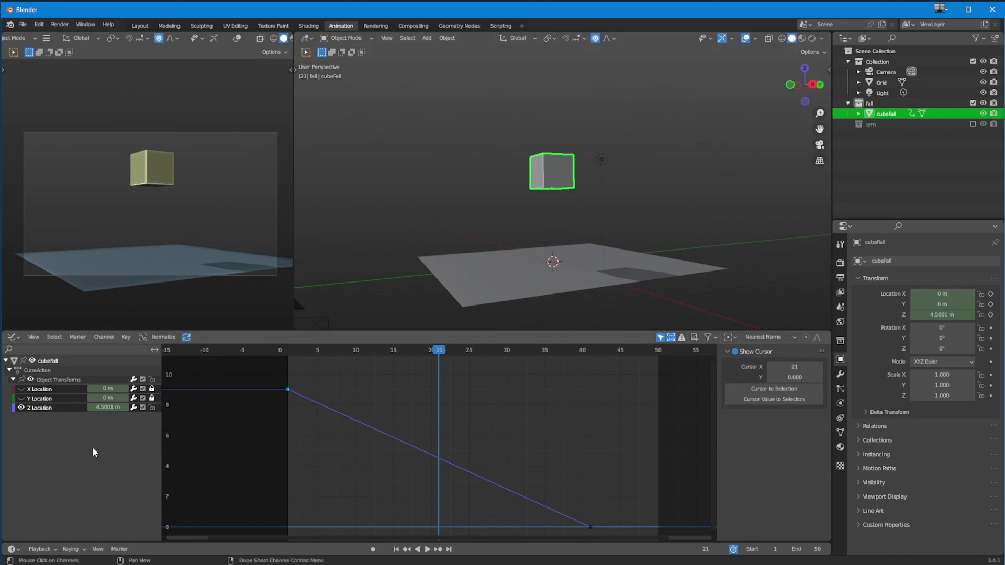
- Set the Z Location keyframe at frame 1 to Constant interpolation
{"action": "key", "text": "b"}
{"action": "left_click_drag", "start_coordinate": [265, 372], "coordinate": [624, 533]}
{"action": "mouse_move", "coordinate": [328, 439]}
{"action": "middle_mouse_down", "text": "ctrl"}
{"action": "mouse_move", "coordinate": [329, 449]}
{"action": "mouse_move", "coordinate": [293, 437]}
{"action": "middle_mouse_up", "text": "ctrl"}
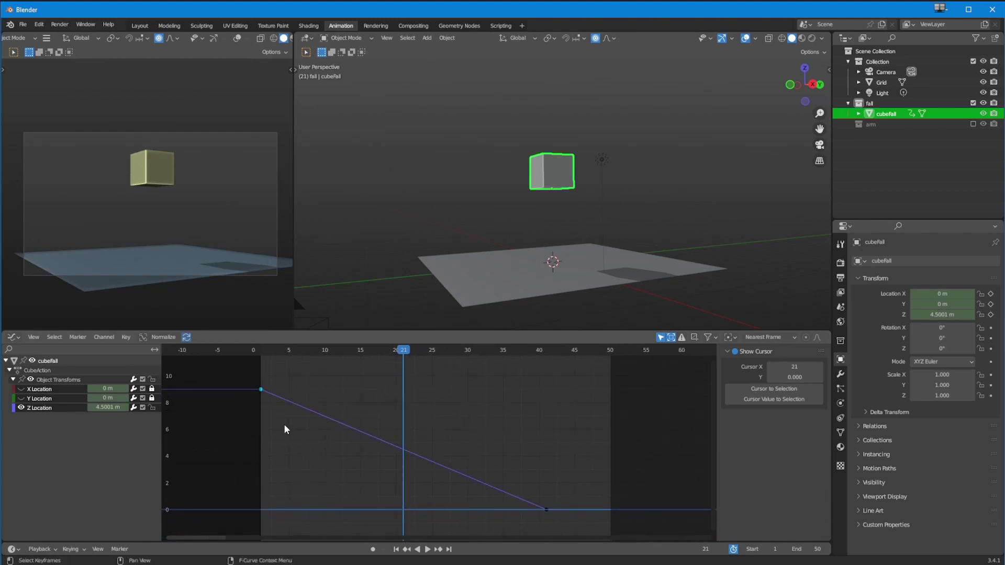
{"action": "key", "text": "t"}
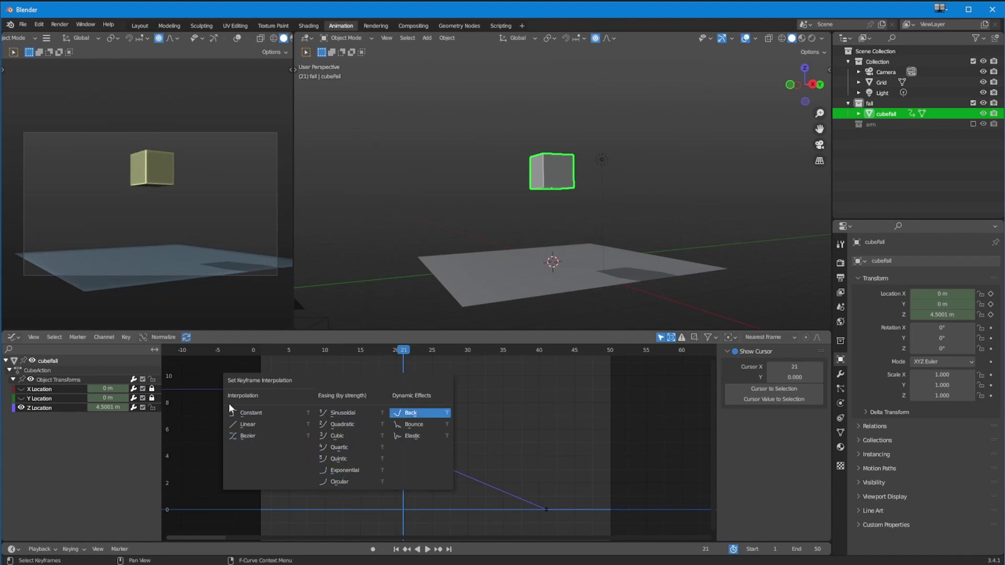
{"action": "left_click", "coordinate": [252, 413]}
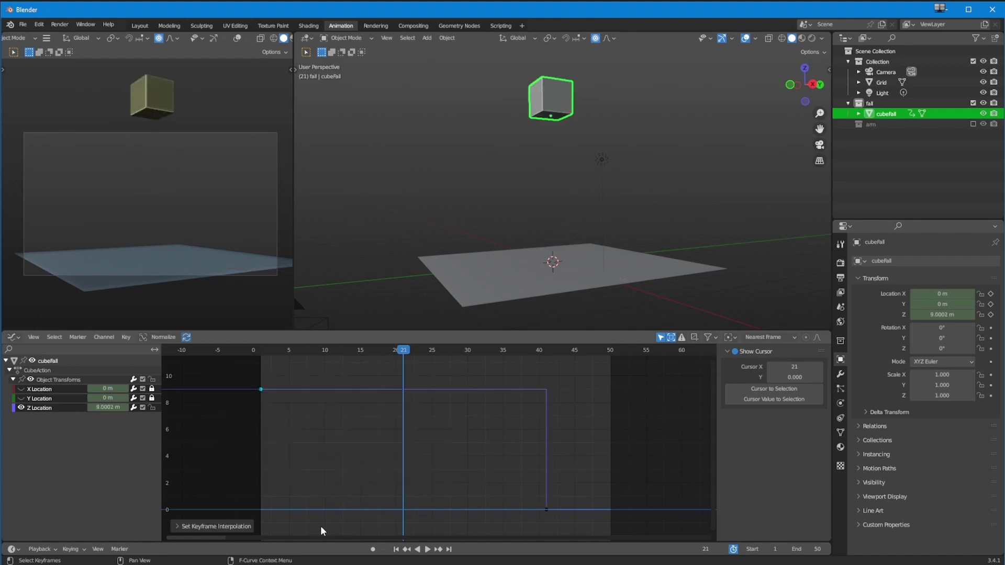
- Scrub through the frames past the second keyframe and play the animation to examine the Constant interpolation
{"action": "left_click_drag", "start_coordinate": [266, 354], "coordinate": [304, 355]}
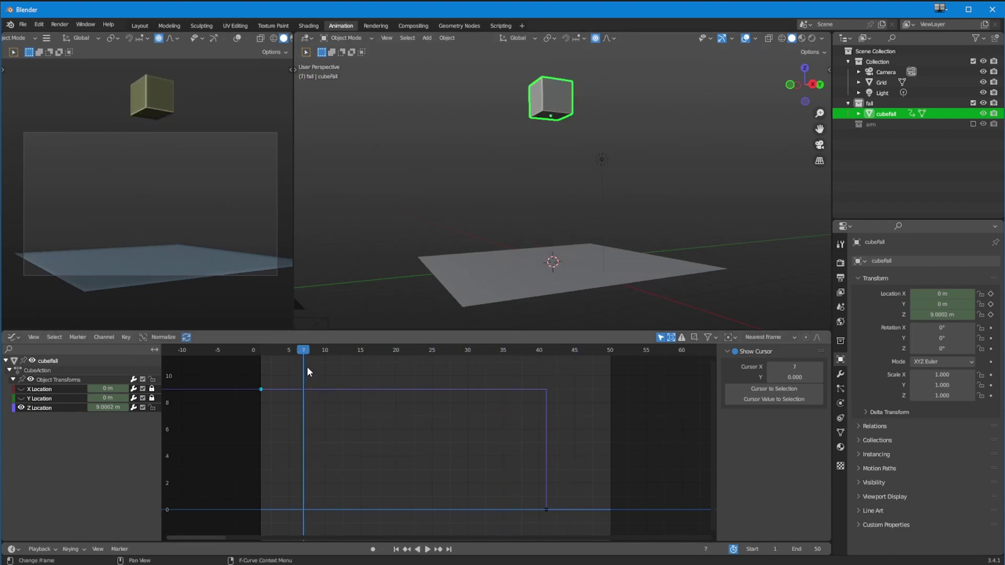
{"action": "left_click_drag", "start_coordinate": [304, 350], "coordinate": [580, 385]}
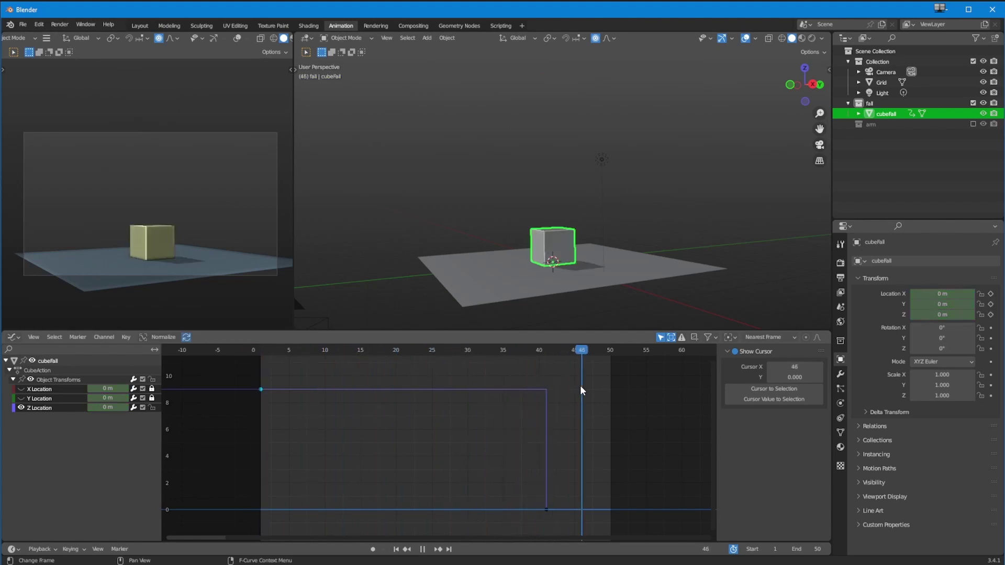
{"action": "key", "text": "space"}
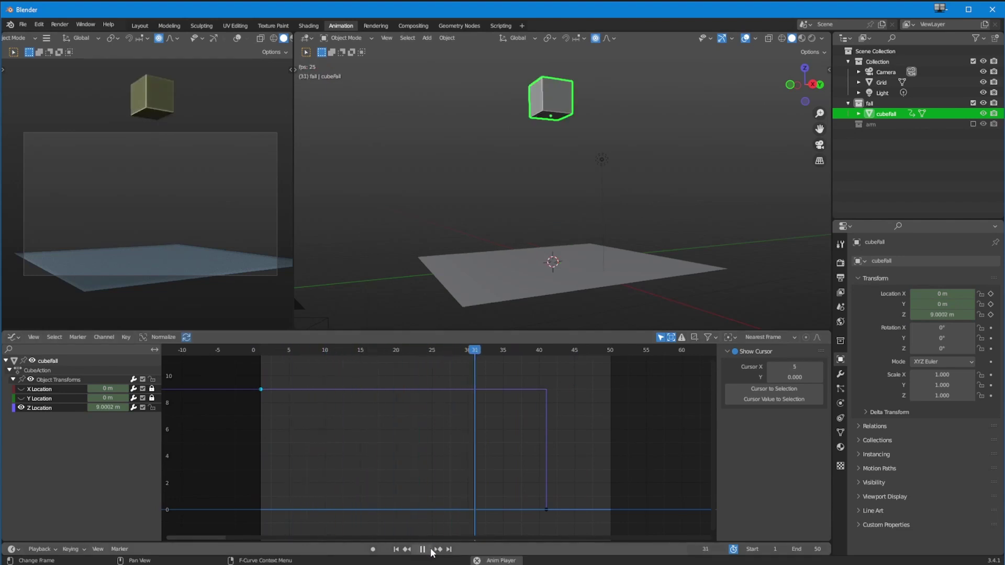
{"action": "left_click", "coordinate": [423, 550]}
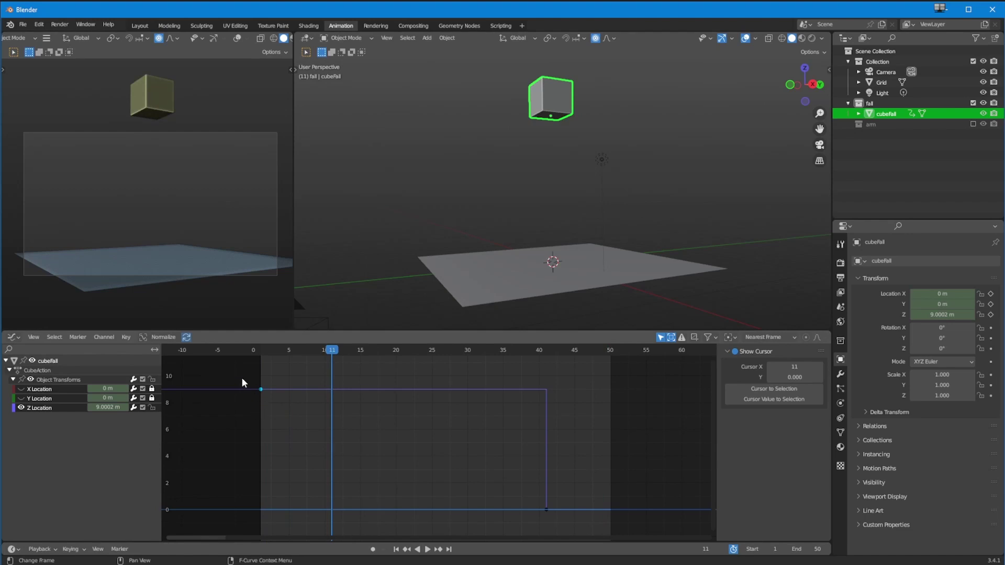
- Select both Z Location keyframes and set their interpolation to Linear
{"action": "left_click_drag", "start_coordinate": [238, 371], "coordinate": [575, 517]}
{"action": "key", "text": "t"}
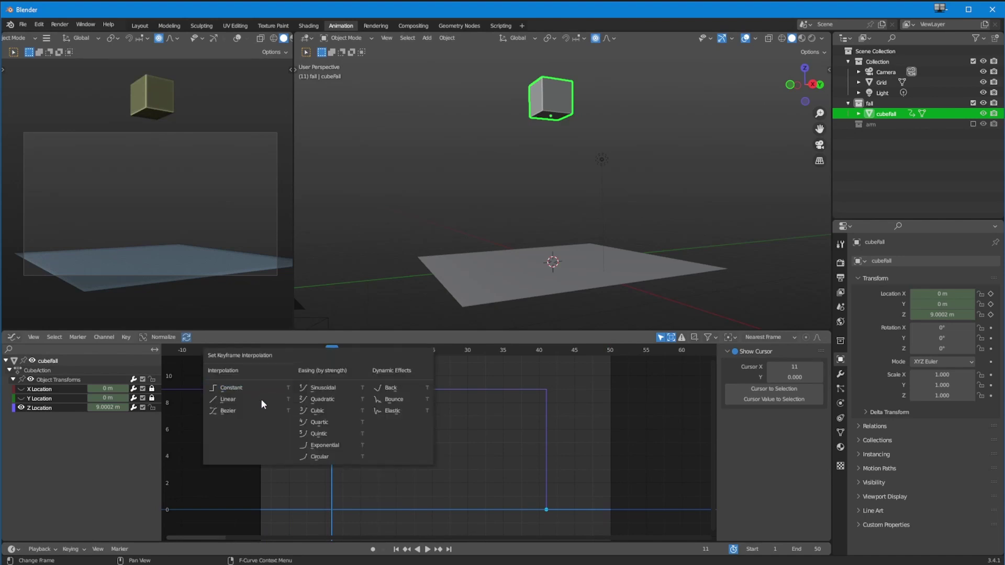
{"action": "left_click", "coordinate": [256, 401]}
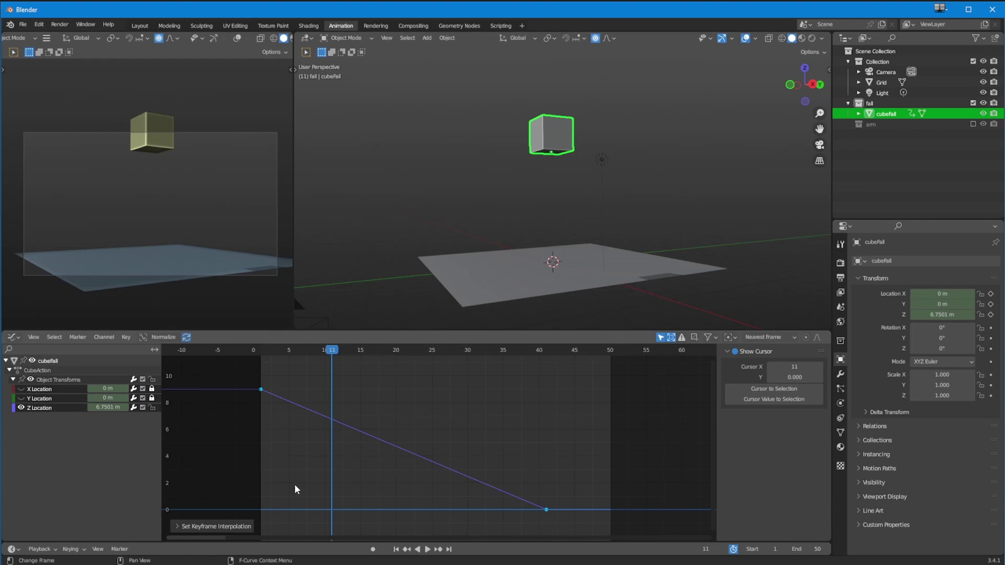
- Switch the selected keyframes to Constant interpolation and back to Linear to compare the two curves
{"action": "key", "text": "t"}
{"action": "left_click", "coordinate": [293, 483]}
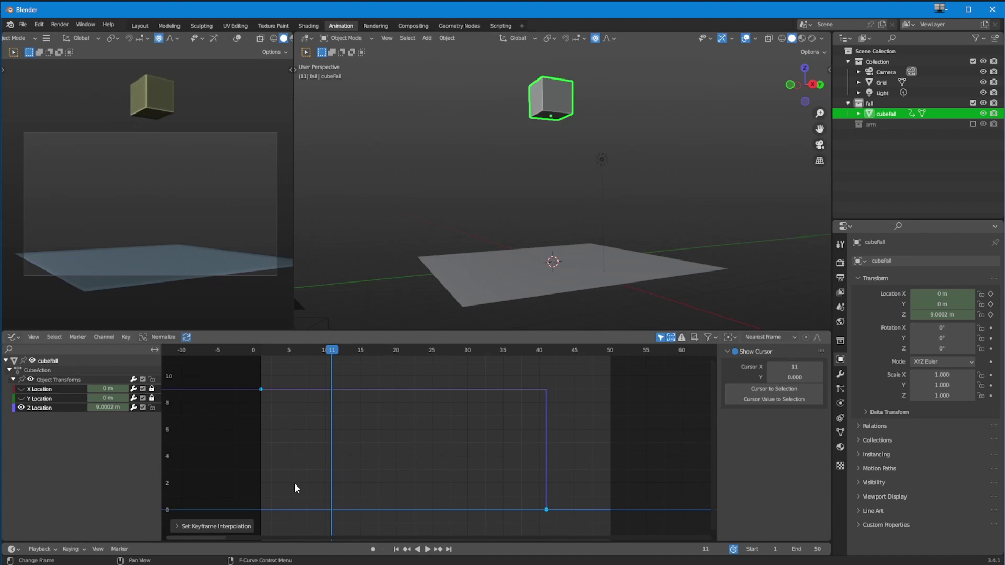
{"action": "key", "text": "t"}
{"action": "left_click", "coordinate": [294, 485]}
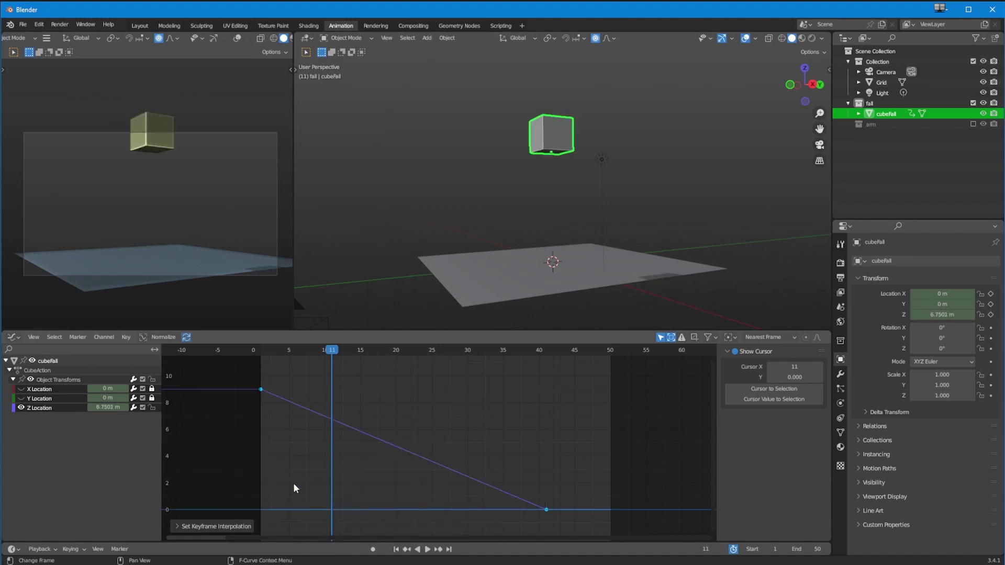
- Set both Z Location keyframes to Bezier interpolation and play the animation from the start
{"action": "key", "text": "t"}
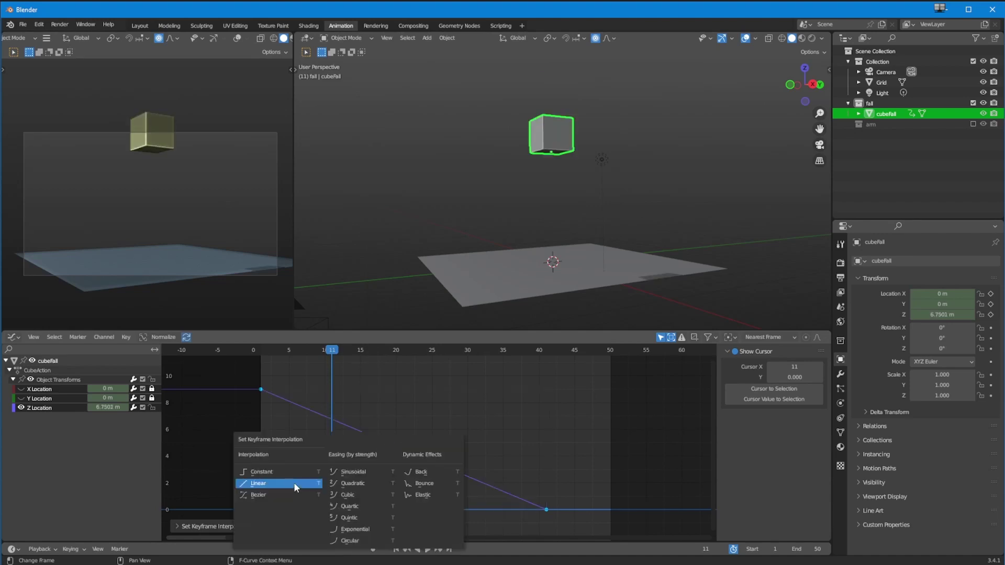
{"action": "left_click", "coordinate": [294, 483]}
{"action": "left_click", "coordinate": [254, 349]}
{"action": "key", "text": "space"}
{"action": "key", "text": "Escape"}
{"action": "left_click", "coordinate": [428, 549]}
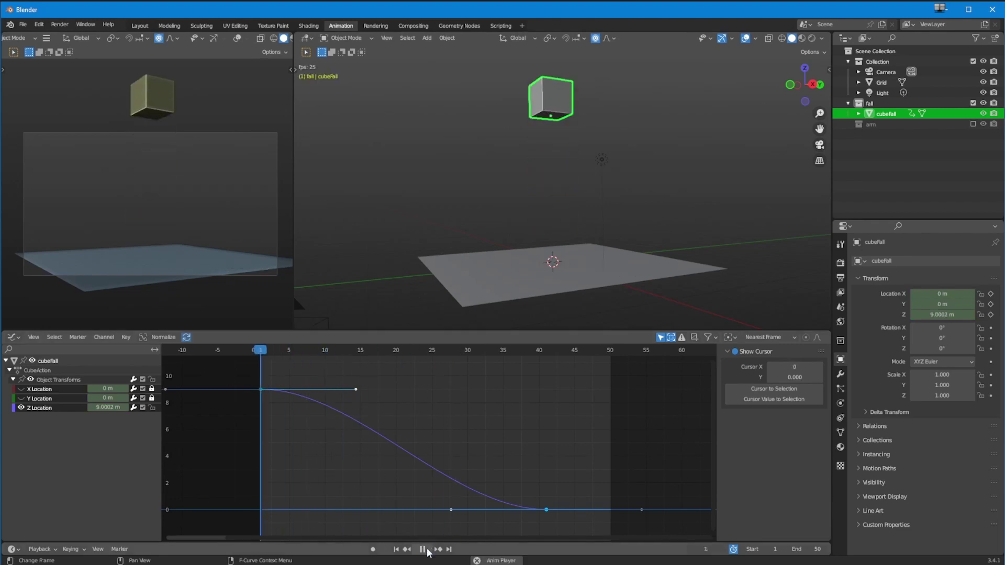
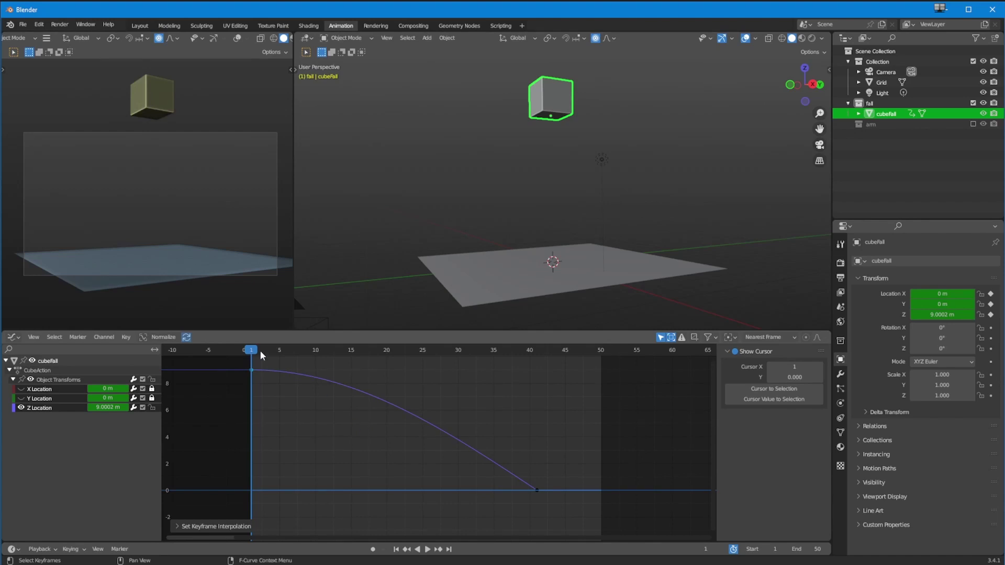
- Play the animation and scrub from frame 1 to frame 41 to examine how the cube falls along the current curve
{"action": "key", "text": "space"}
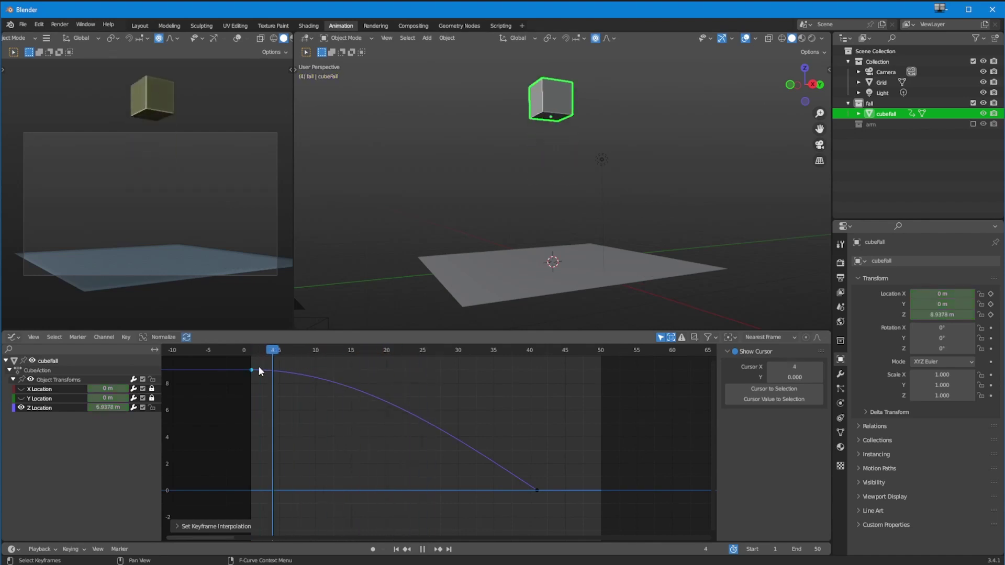
{"action": "left_click_drag", "start_coordinate": [255, 355], "coordinate": [535, 391]}
{"action": "key", "text": "space"}
- Set the interpolation of the Z Location keyframe at frame 1 to Quadratic easing
{"action": "left_click_drag", "start_coordinate": [564, 520], "coordinate": [227, 361]}
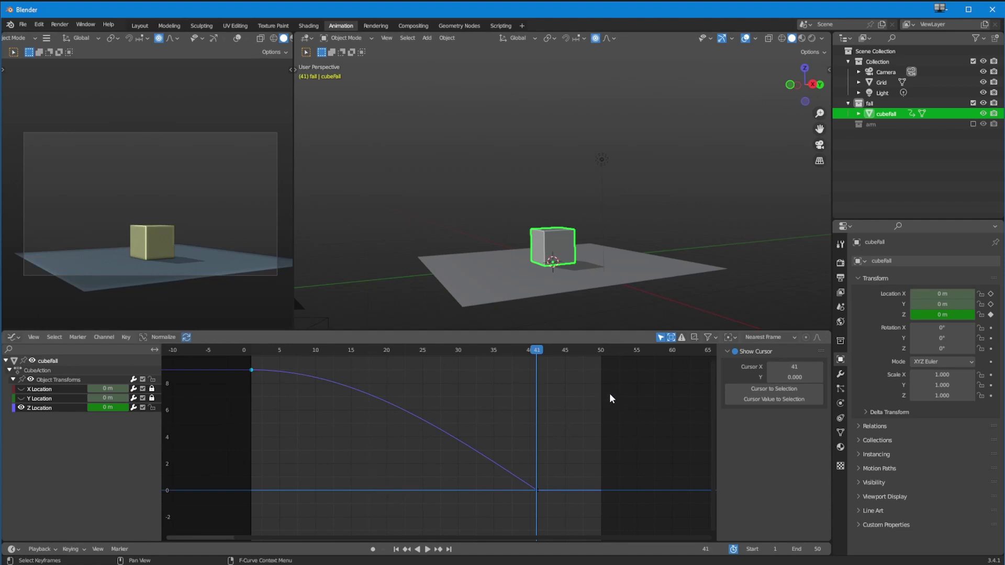
{"action": "key", "text": "t"}
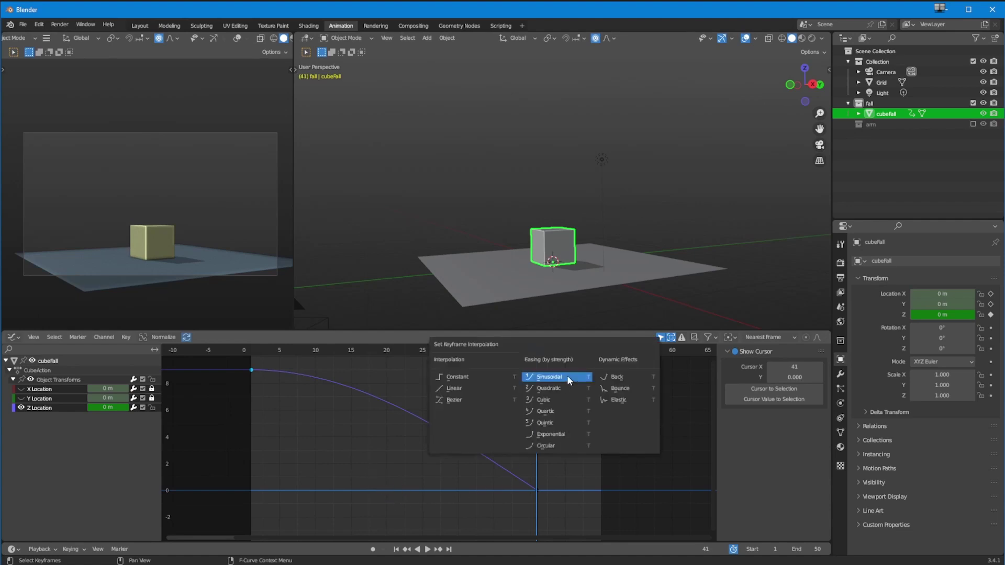
{"action": "left_click", "coordinate": [564, 390]}
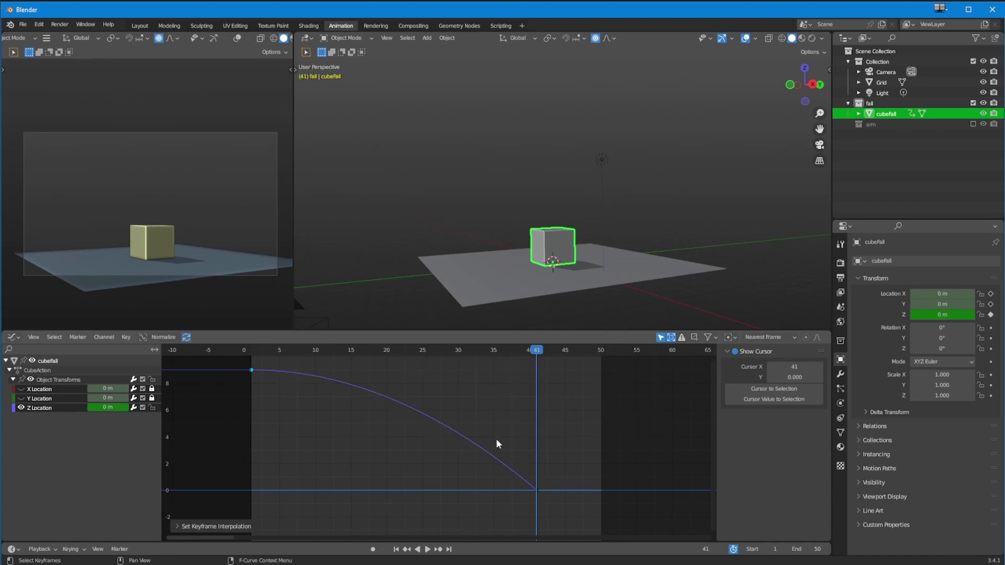
- Change the first Z Location keyframe to Cubic easing and play the animation from frame 1
{"action": "key", "text": "t"}
{"action": "left_click", "coordinate": [549, 425]}
{"action": "left_click", "coordinate": [396, 549]}
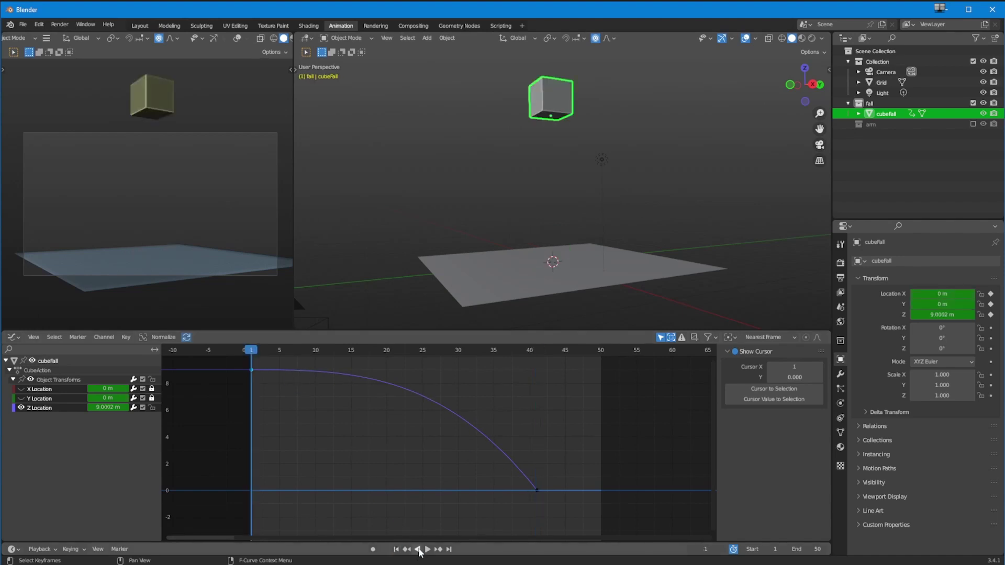
{"action": "left_click", "coordinate": [427, 549]}
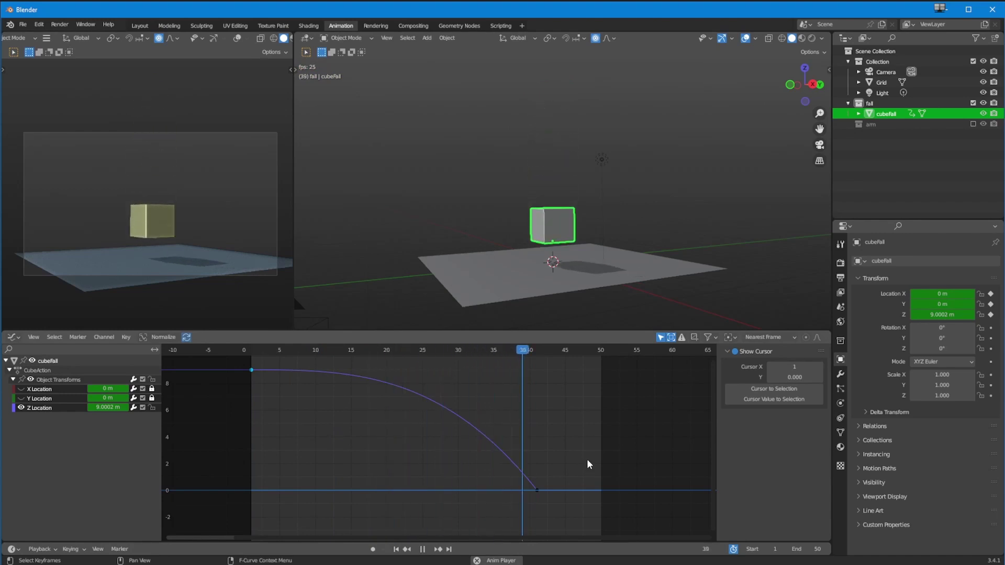
{"action": "left_click", "coordinate": [423, 549]}
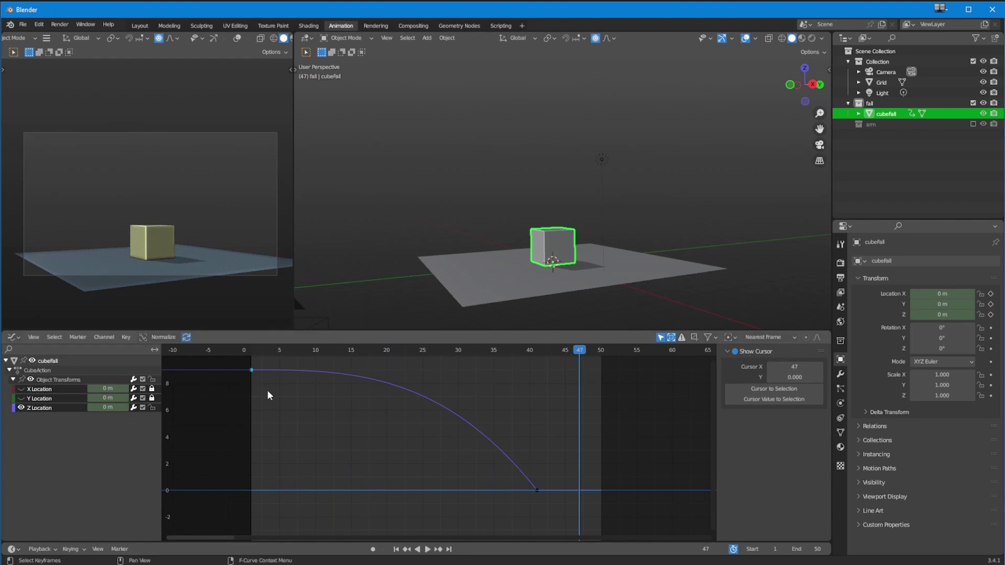
- Change the first Z Location keyframe to Quartic easing and preview the fall from frame 1
{"action": "key", "text": "t"}
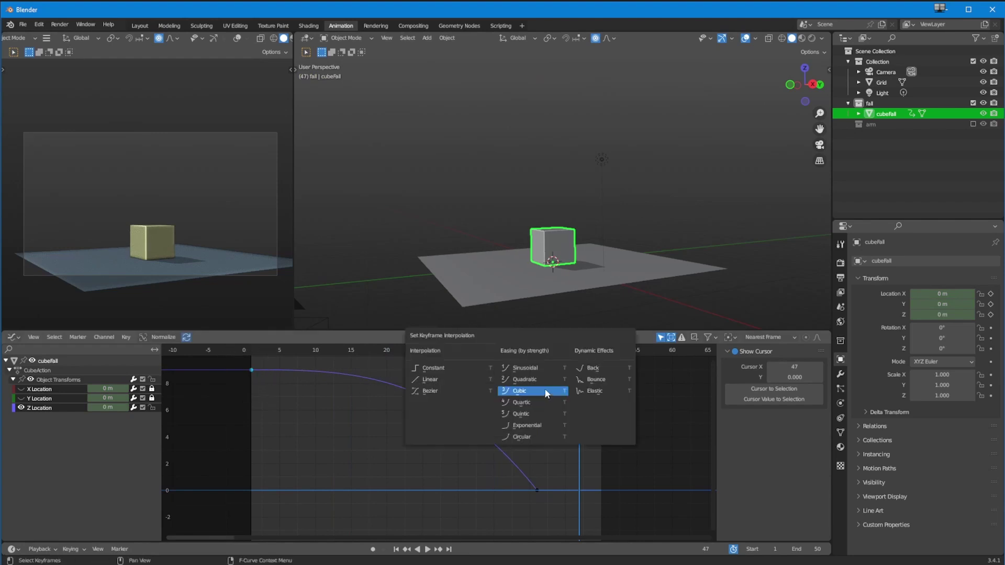
{"action": "left_click", "coordinate": [535, 407]}
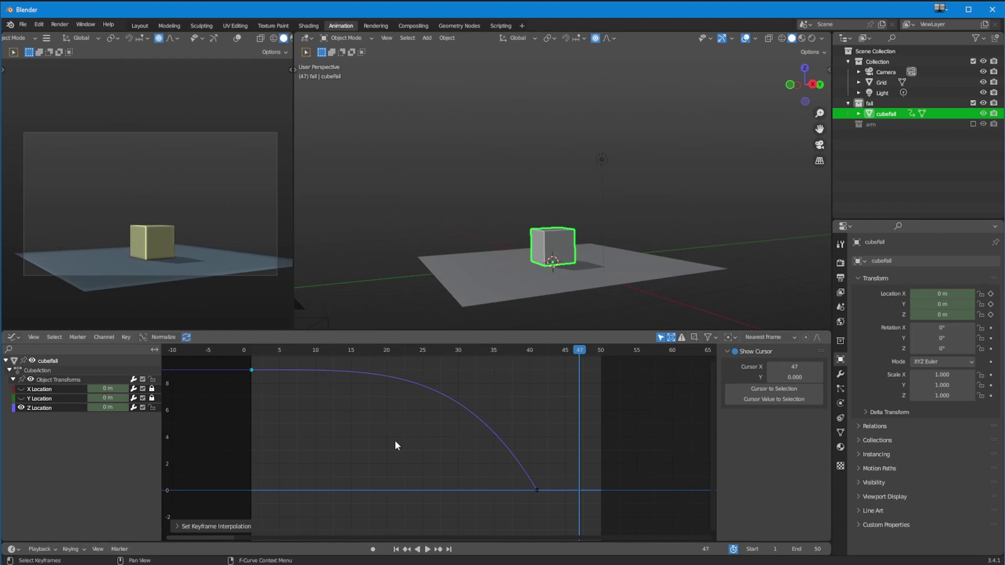
{"action": "left_click", "coordinate": [396, 549]}
{"action": "left_click", "coordinate": [428, 549]}
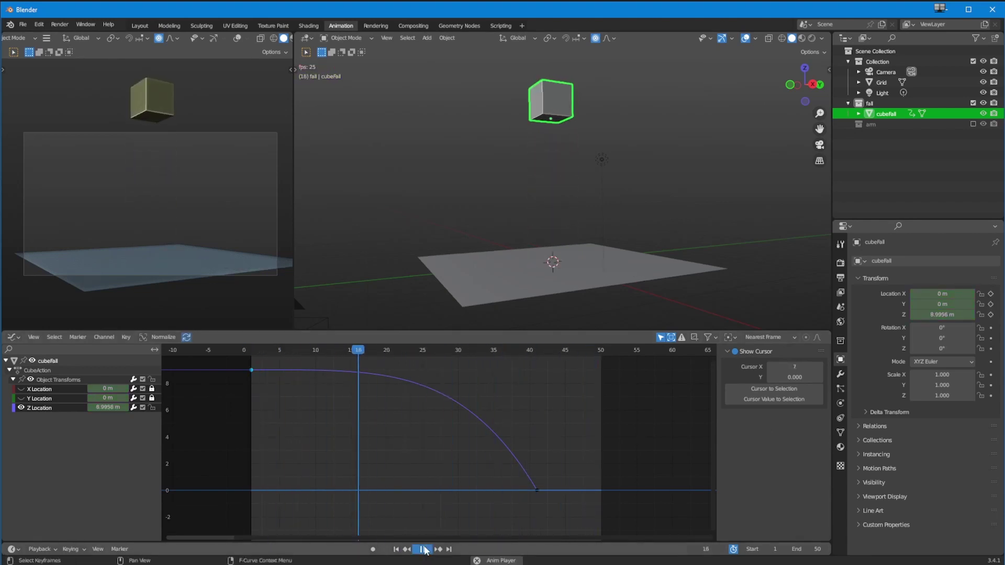
{"action": "left_click", "coordinate": [424, 549]}
- Change the first Z Location keyframe to Quintic easing, preview the fall and return to frame 1
{"action": "key", "text": "t"}
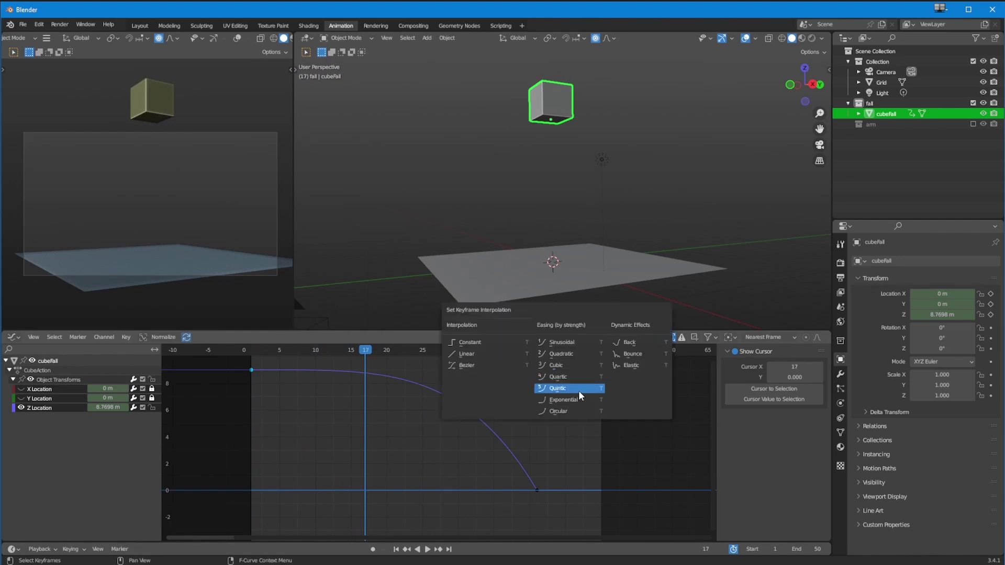
{"action": "left_click", "coordinate": [579, 391]}
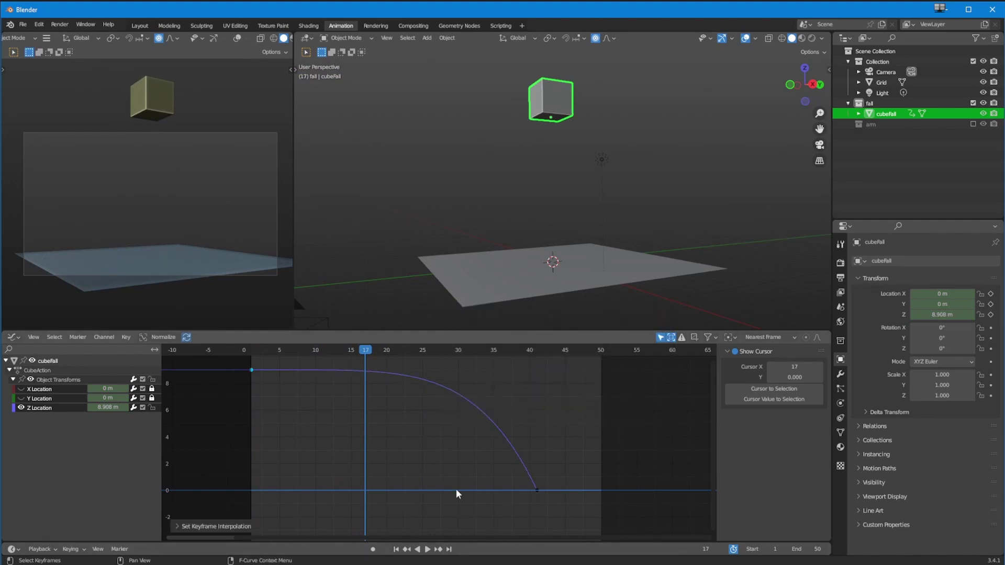
{"action": "left_click", "coordinate": [427, 550]}
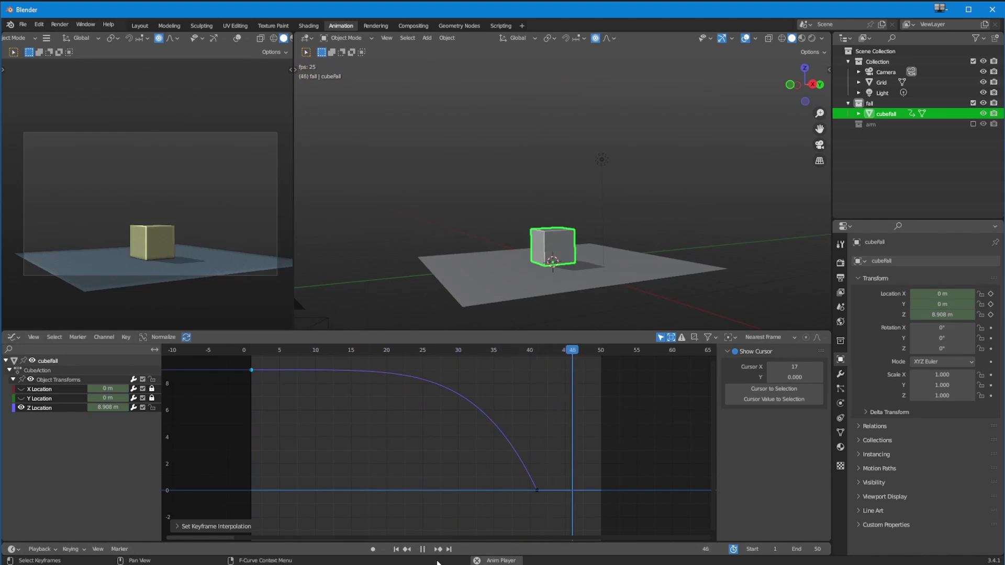
{"action": "left_click", "coordinate": [422, 549]}
{"action": "left_click", "coordinate": [396, 549]}
- Change the first Z Location keyframe to Exponential easing and play the animation from frame 1
{"action": "key", "text": "t"}
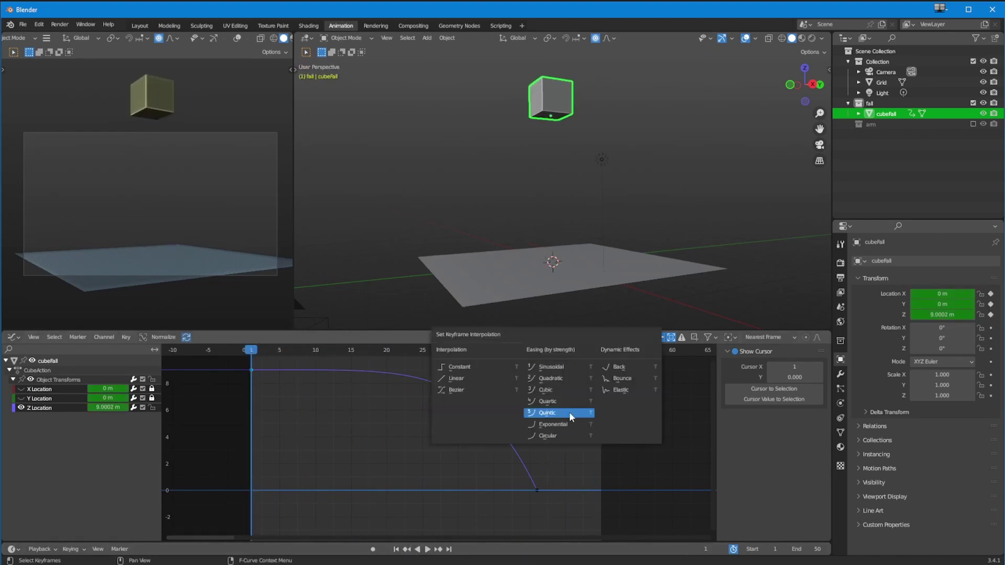
{"action": "left_click", "coordinate": [567, 426]}
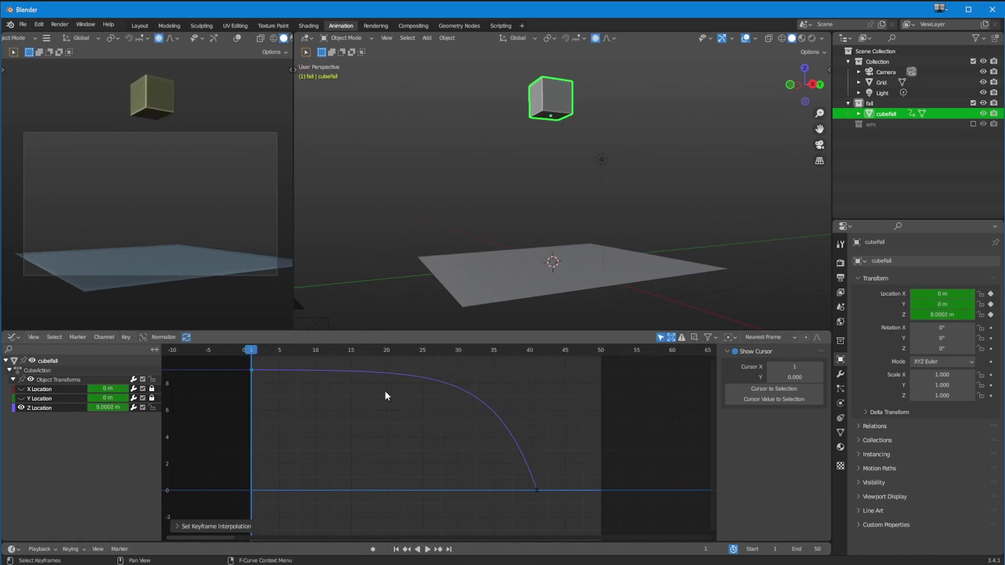
{"action": "left_click", "coordinate": [426, 550]}
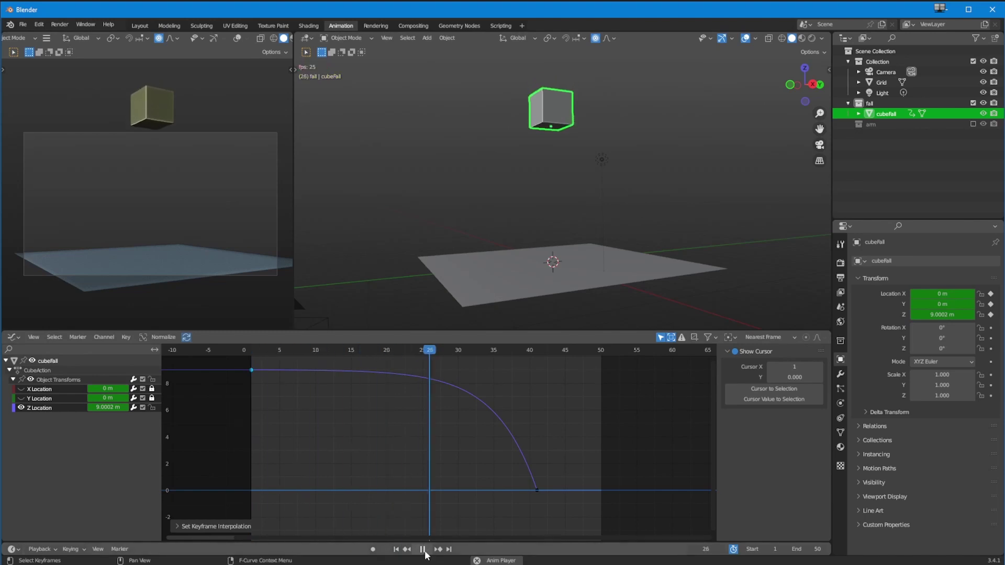
{"action": "left_click", "coordinate": [423, 549]}
- Change the first Z Location keyframe to Circular easing and preview the fall
{"action": "key", "text": "t"}
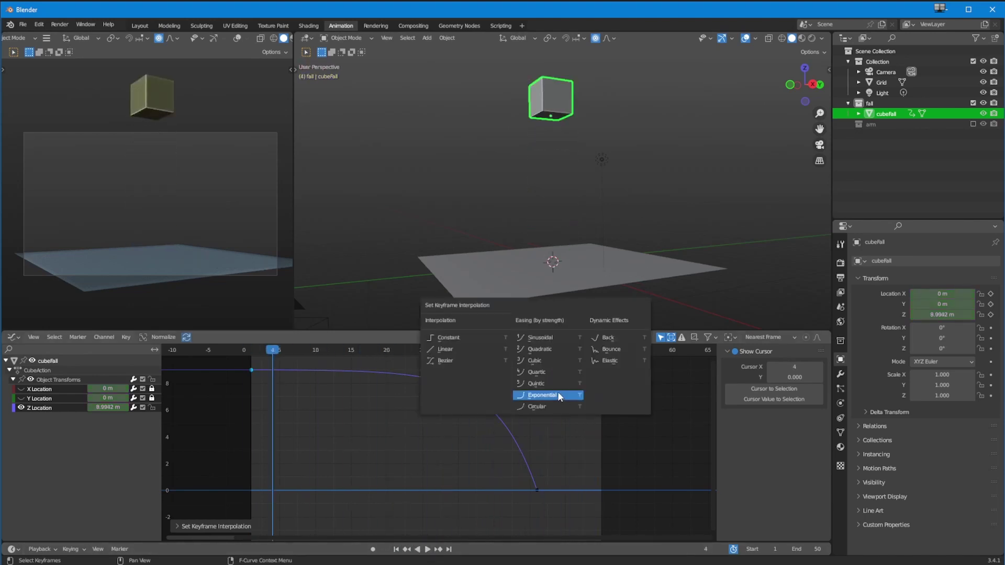
{"action": "left_click", "coordinate": [554, 410]}
{"action": "left_click", "coordinate": [429, 549]}
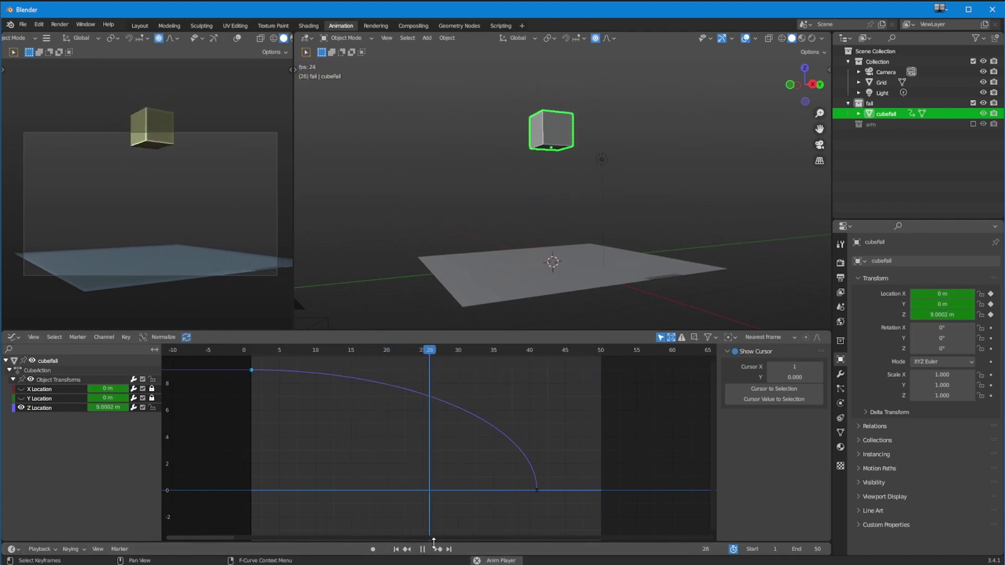
{"action": "left_click", "coordinate": [425, 551]}
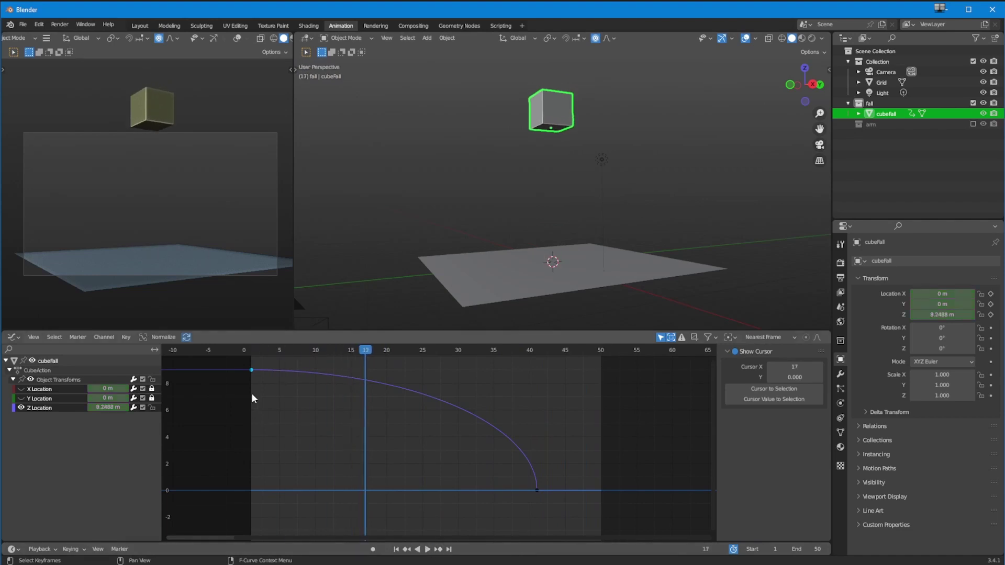
- Switch the first Z Location keyframe through Constant, Linear and Bezier interpolation to compare the curve shapes
{"action": "key", "text": "t"}
{"action": "left_click", "coordinate": [397, 432]}
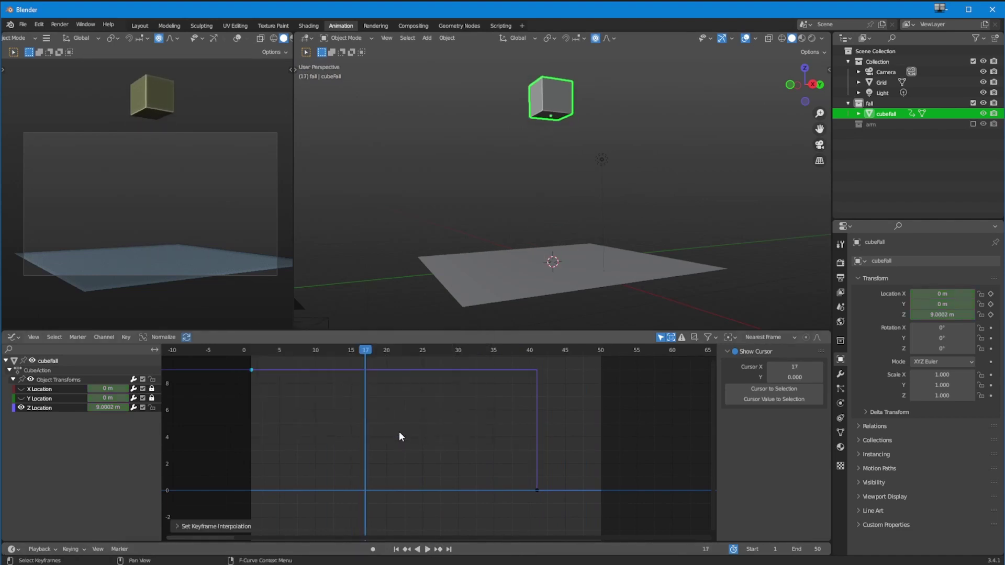
{"action": "key", "text": "t"}
{"action": "left_click", "coordinate": [400, 431]}
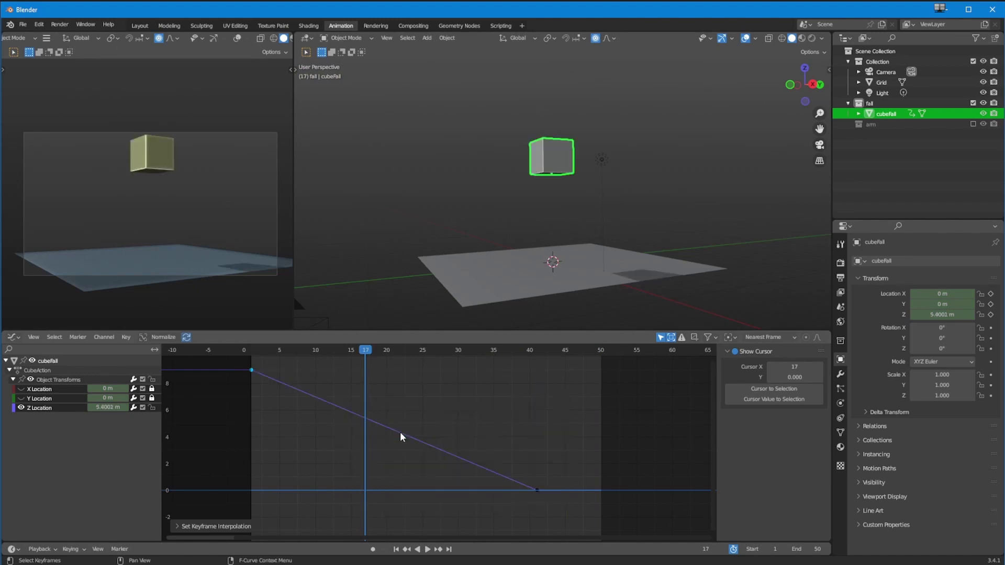
{"action": "key", "text": "t"}
{"action": "left_click", "coordinate": [400, 432]}
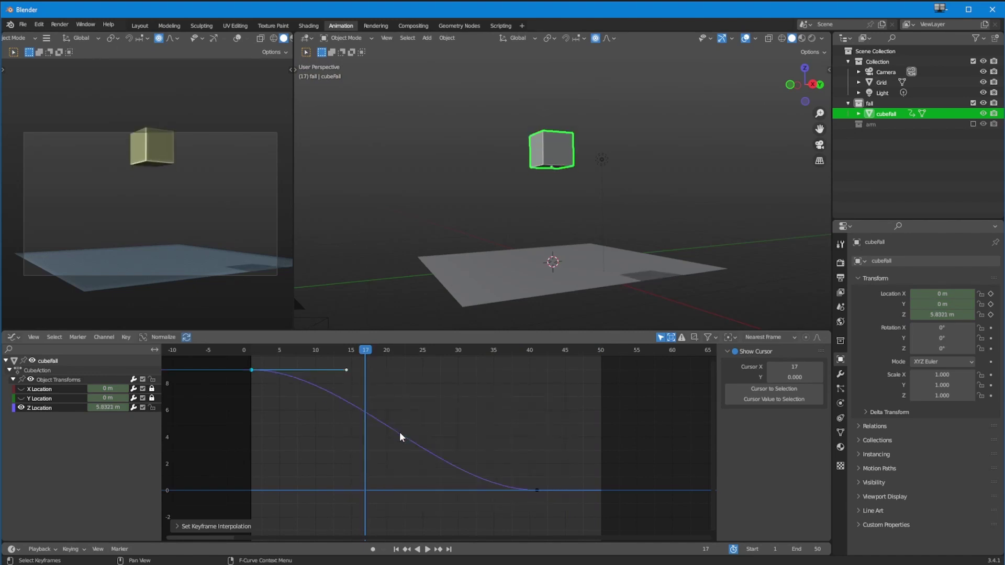
- Cycle the first Z Location keyframe through the strength-based easings, from Sinusoidal and Quadratic up to Exponential and Circular, to compare the curves
{"action": "key", "text": "t"}
{"action": "left_click", "coordinate": [400, 433]}
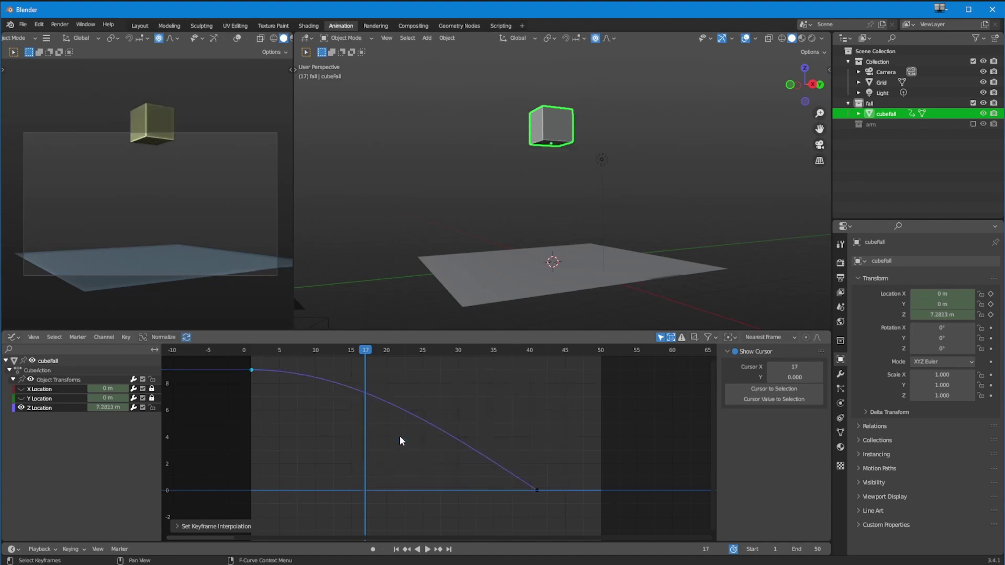
{"action": "key", "text": "t"}
{"action": "left_click", "coordinate": [347, 514]}
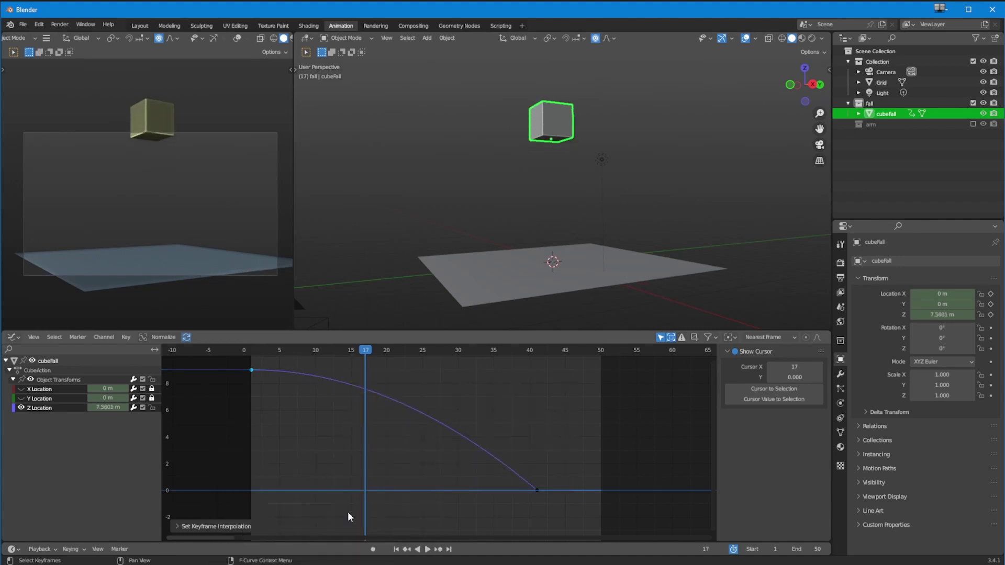
{"action": "key", "text": "t"}
{"action": "left_click", "coordinate": [349, 515]}
{"action": "key", "text": "t"}
{"action": "left_click", "coordinate": [348, 512]}
{"action": "key", "text": "t"}
{"action": "left_click", "coordinate": [351, 511]}
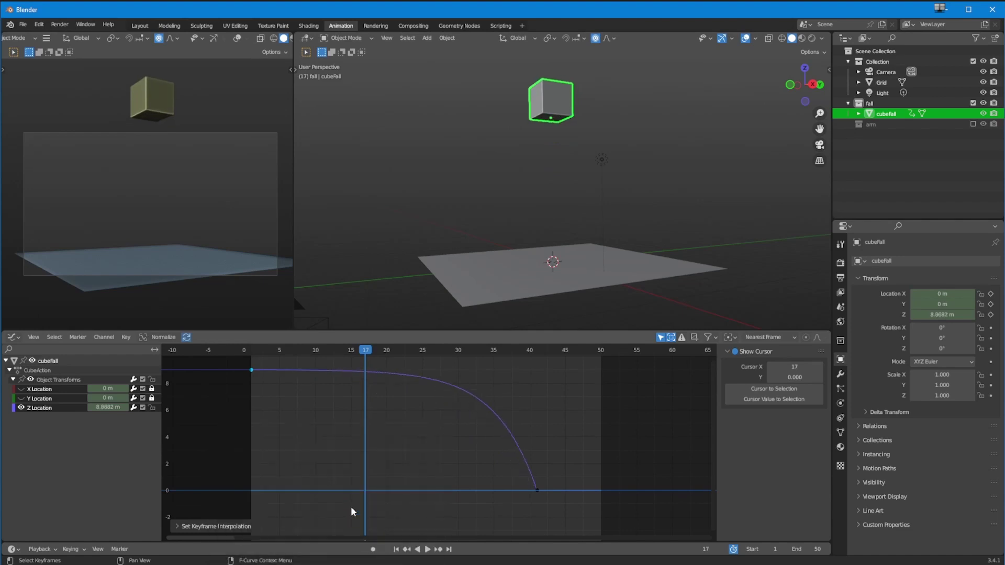
{"action": "key", "text": "t"}
{"action": "left_click", "coordinate": [365, 470]}
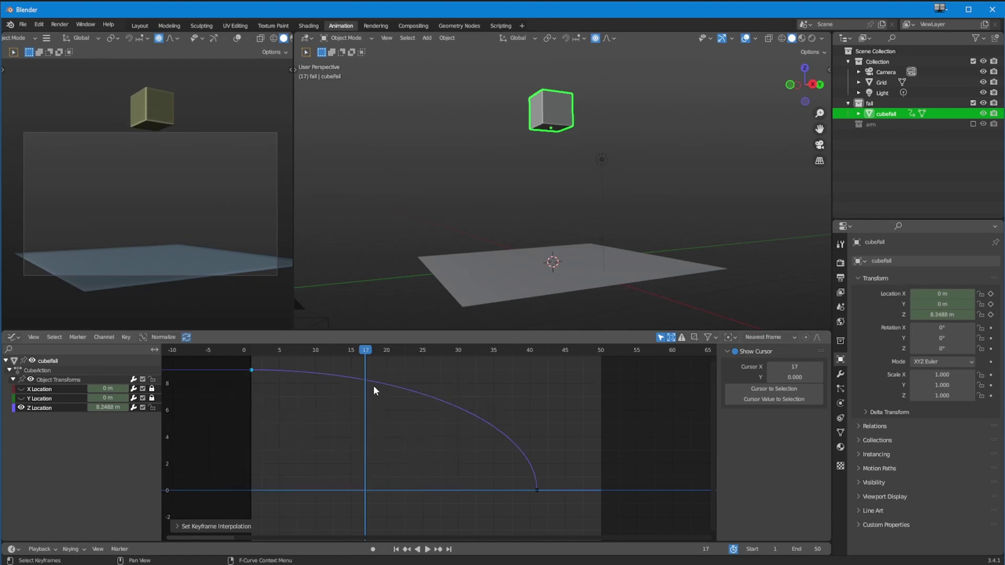
- Set the first Z Location keyframe back to Exponential easing and play the animation from frame 0
{"action": "key", "text": "t"}
{"action": "left_click", "coordinate": [374, 394]}
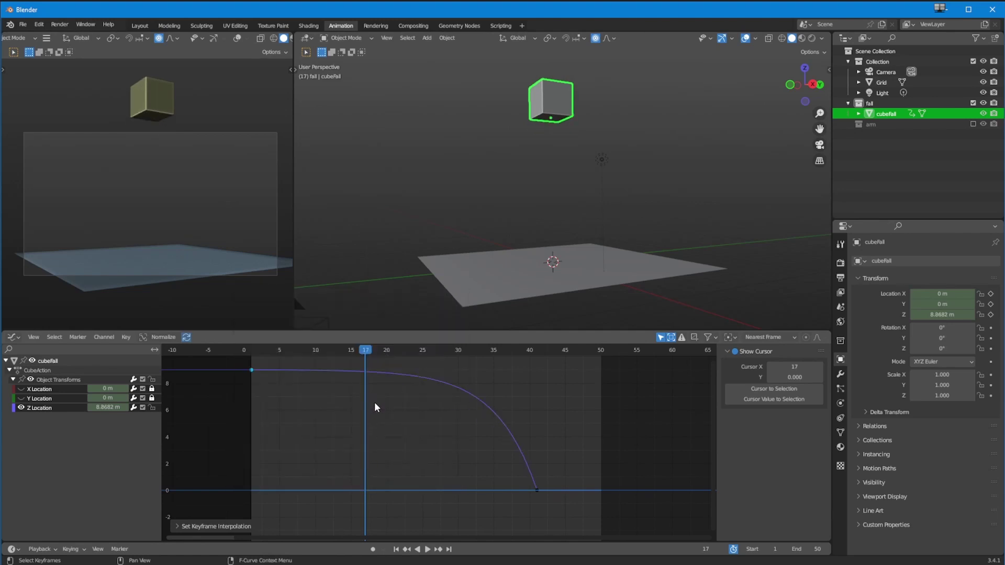
{"action": "left_click_drag", "start_coordinate": [340, 353], "coordinate": [244, 353]}
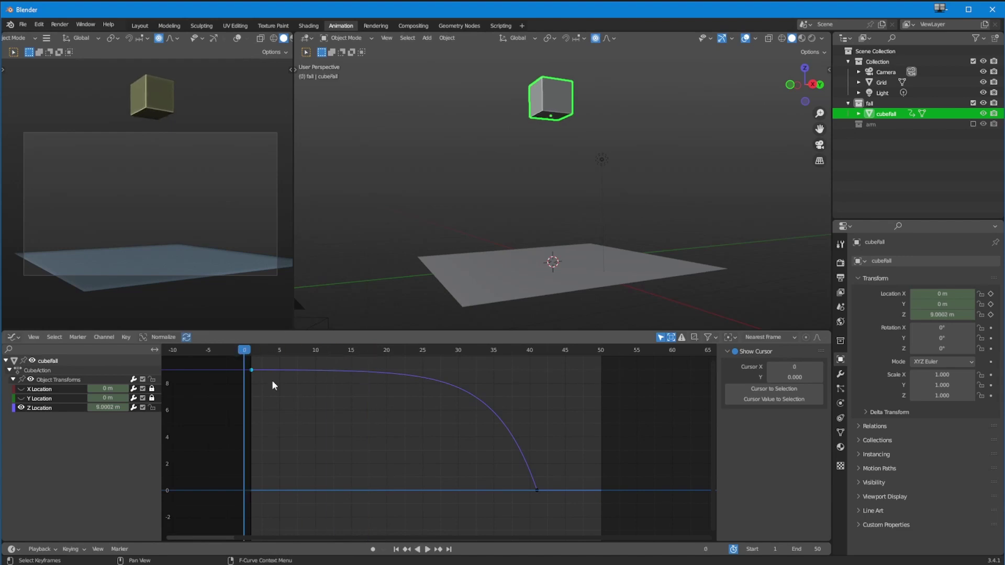
{"action": "left_click", "coordinate": [428, 550]}
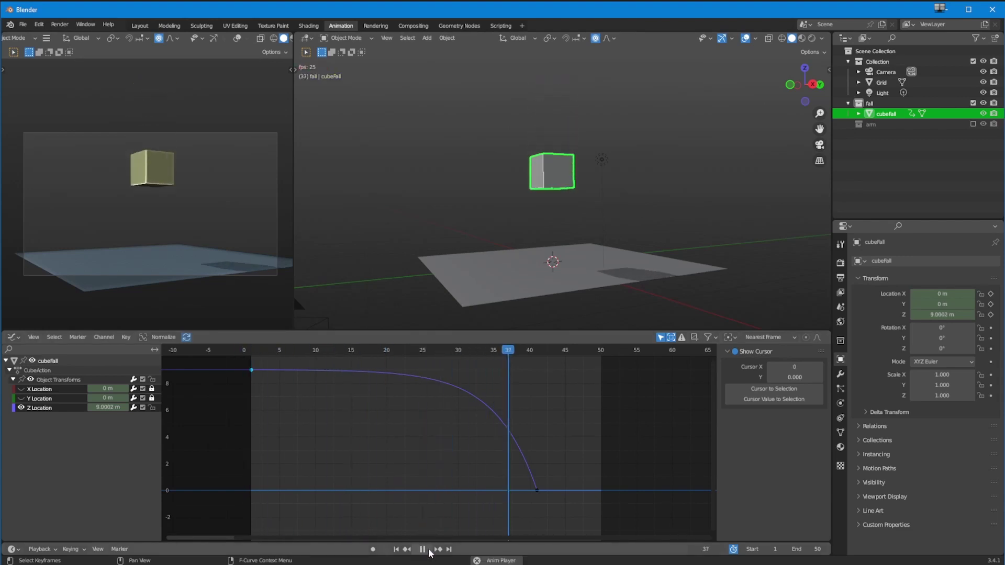
{"action": "left_click", "coordinate": [423, 550]}
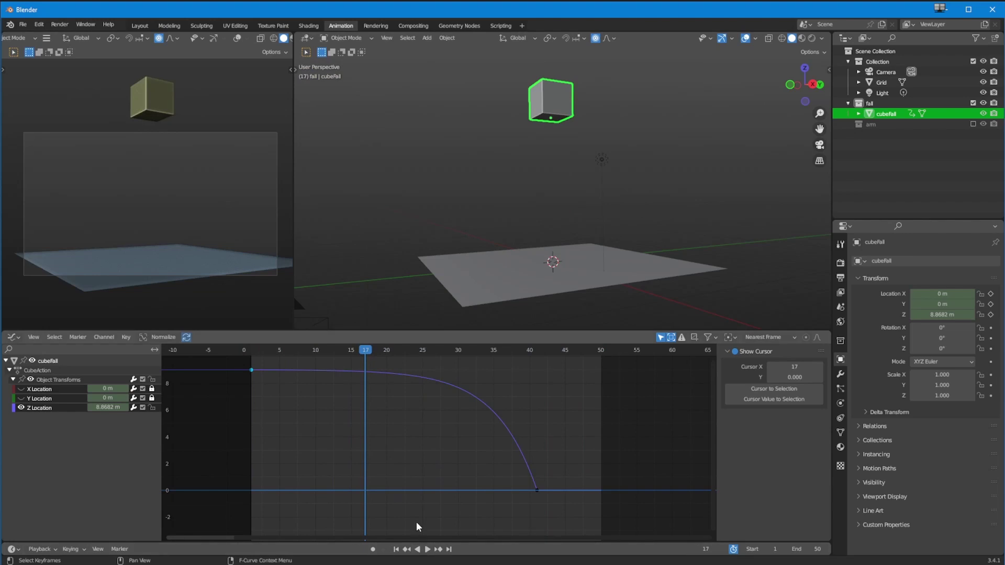
- Select the Z Location keyframe at frame 1, set its interpolation to the Back dynamic effect and play the animation from the start twice
{"action": "left_click_drag", "start_coordinate": [237, 359], "coordinate": [278, 395]}
{"action": "key", "text": "t"}
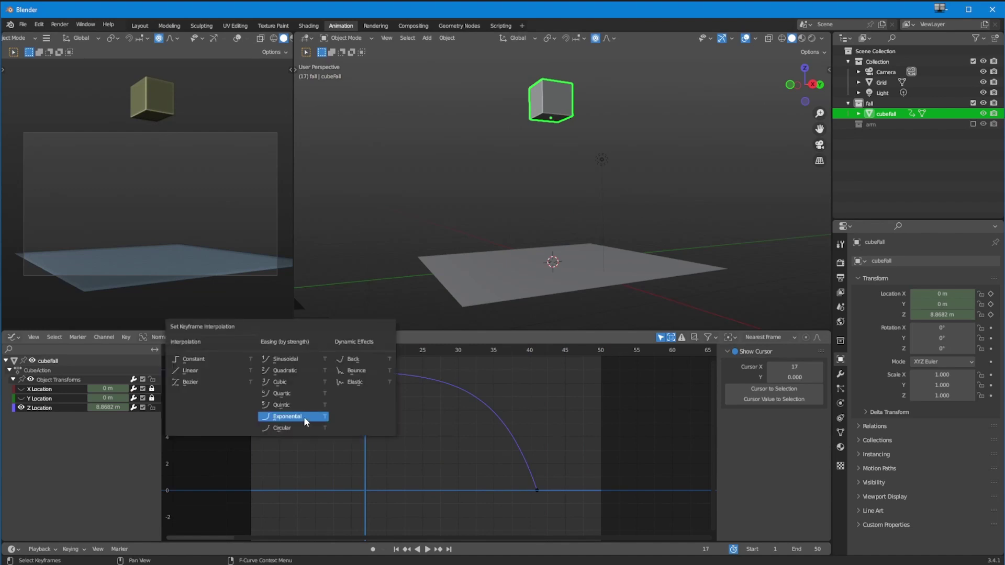
{"action": "left_click", "coordinate": [359, 360]}
{"action": "key", "text": "shift+Left"}
{"action": "key", "text": "space"}
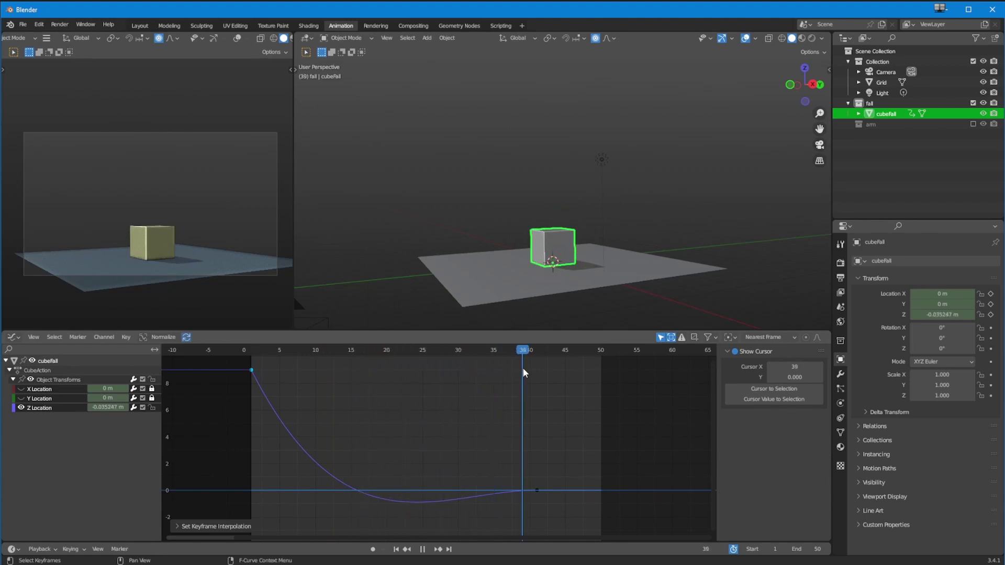
{"action": "key", "text": "space"}
{"action": "left_click", "coordinate": [397, 550]}
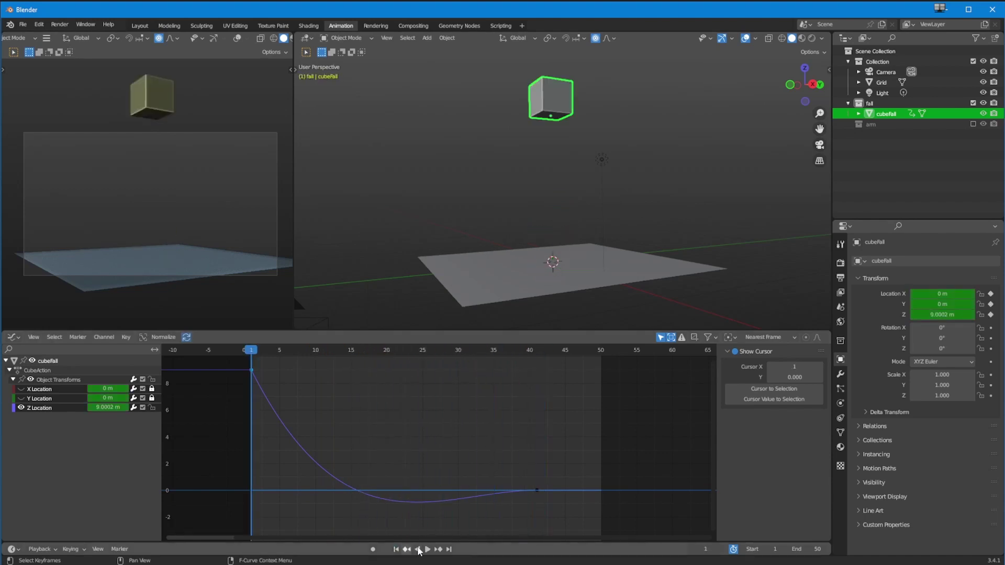
{"action": "left_click", "coordinate": [428, 549]}
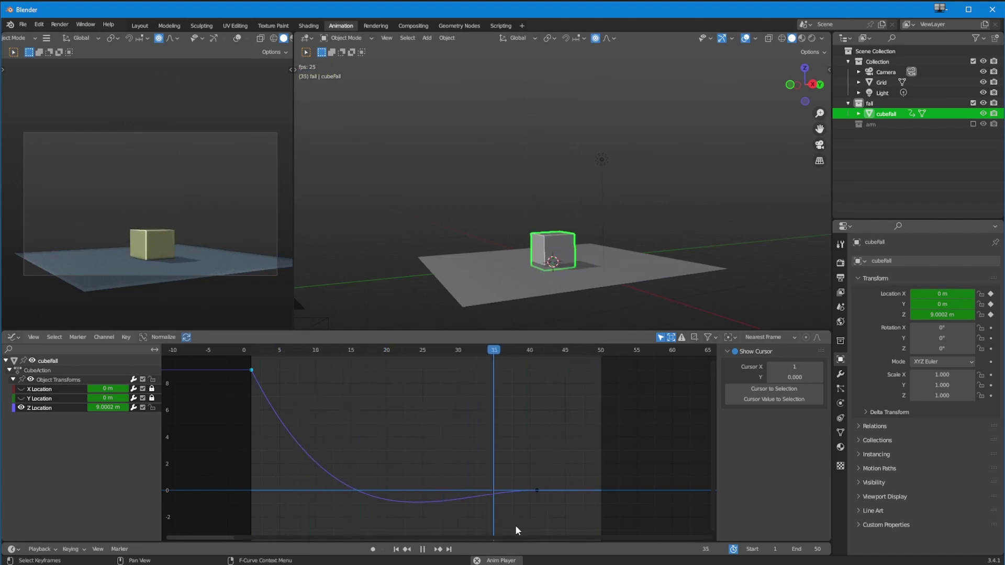
{"action": "left_click", "coordinate": [422, 550]}
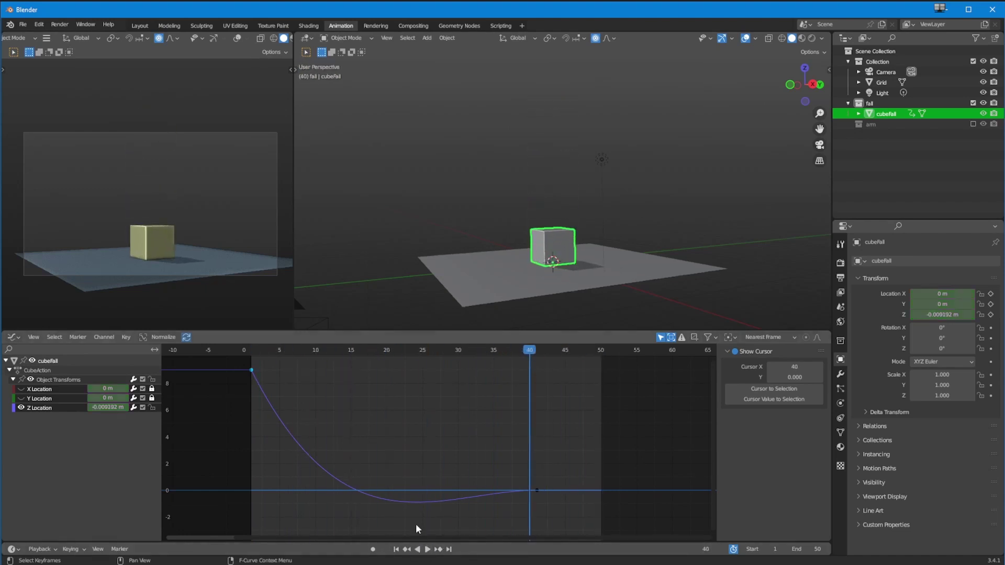
- Set the first Z Location keyframe's interpolation to the Bounce dynamic effect and play the animation from the start
{"action": "key", "text": "t"}
{"action": "left_click", "coordinate": [369, 413]}
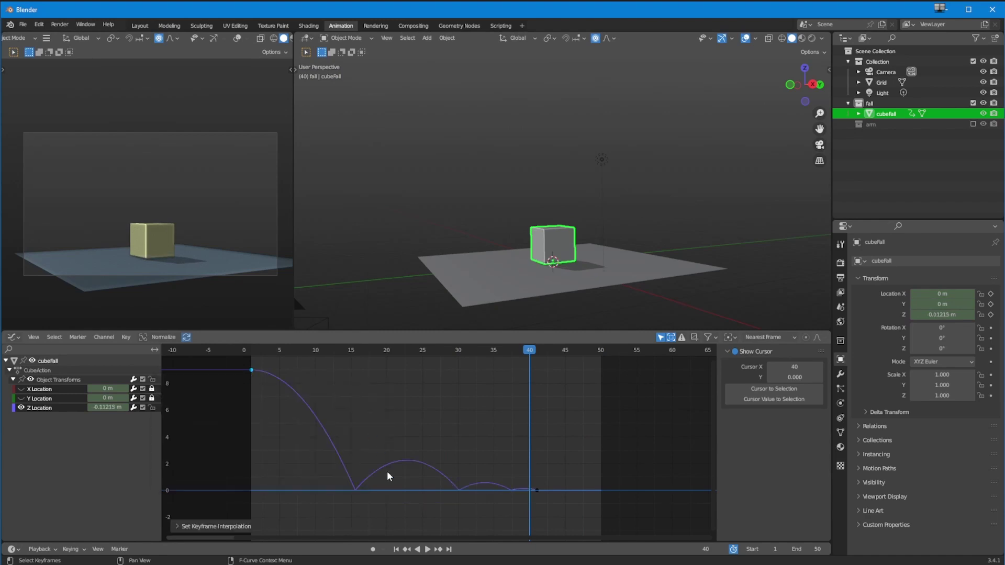
{"action": "left_click", "coordinate": [396, 550]}
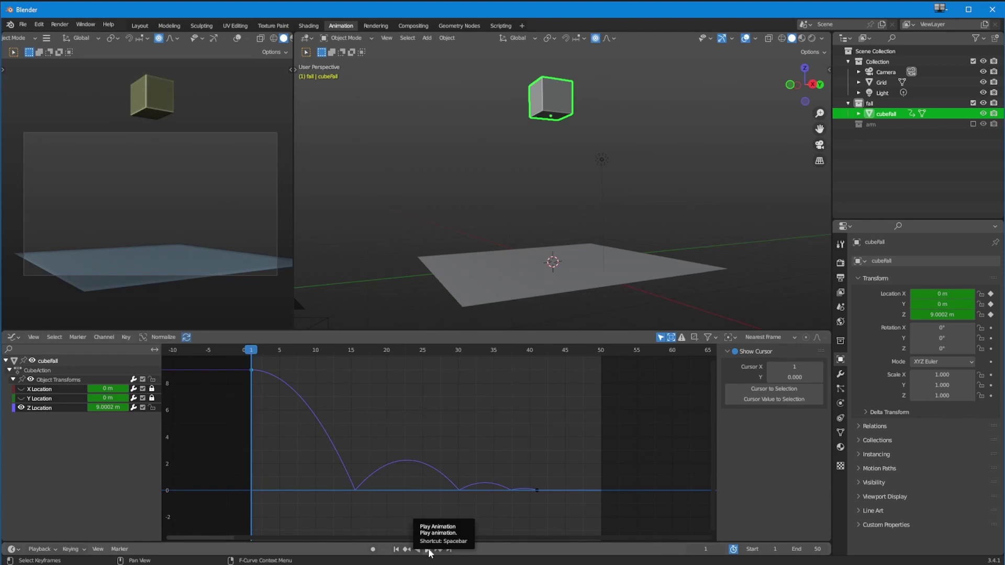
{"action": "left_click", "coordinate": [428, 550]}
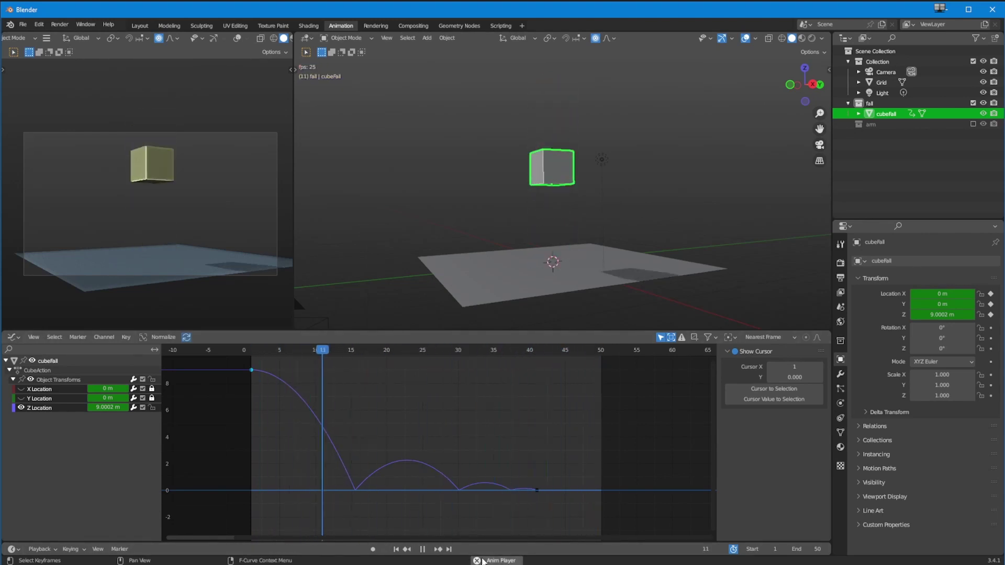
{"action": "left_click", "coordinate": [423, 550]}
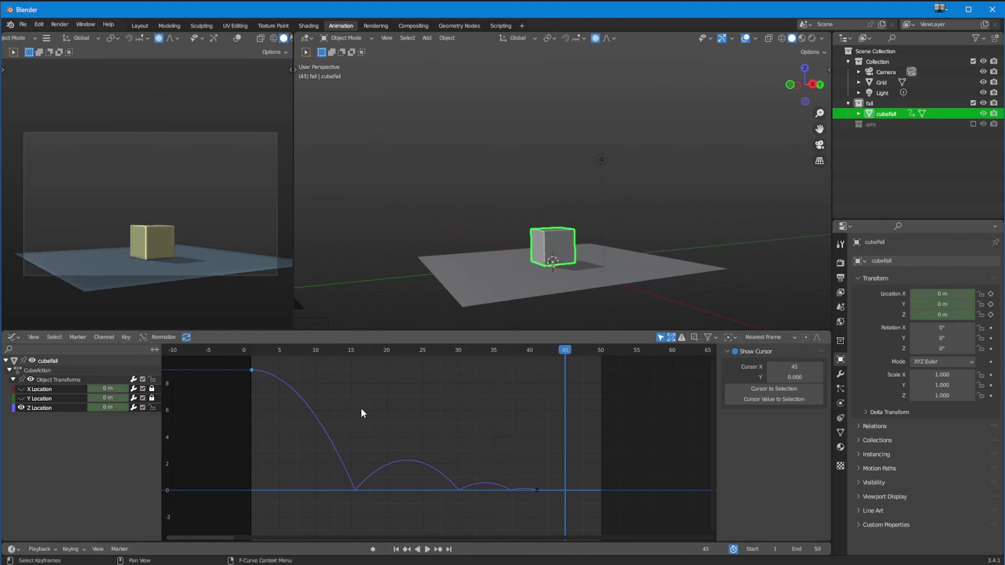
- Switch the first Z Location keyframe to the Elastic dynamic effect and play the animation from the start
{"action": "key", "text": "t"}
{"action": "left_click", "coordinate": [451, 523]}
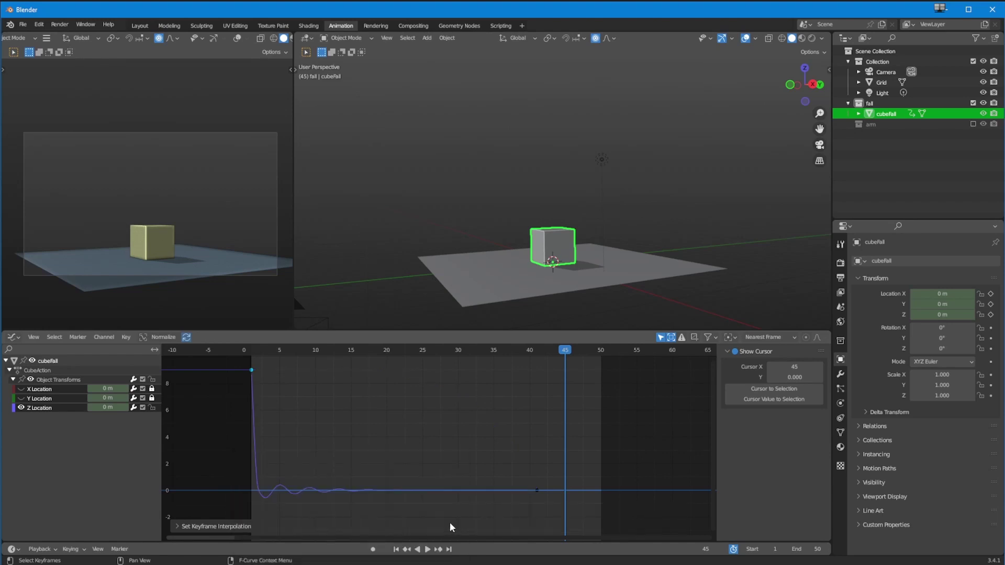
{"action": "left_click", "coordinate": [396, 549]}
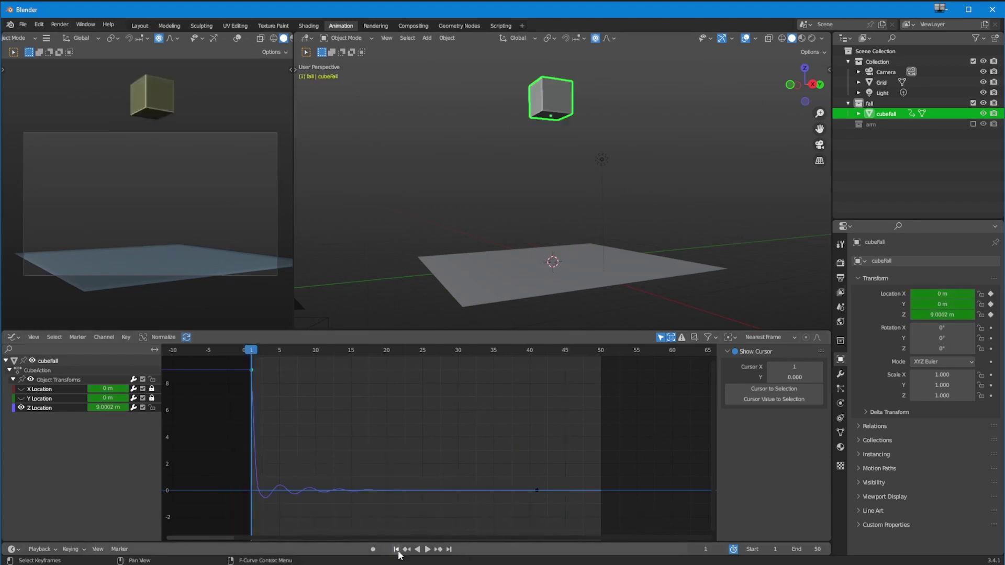
{"action": "left_click", "coordinate": [427, 550]}
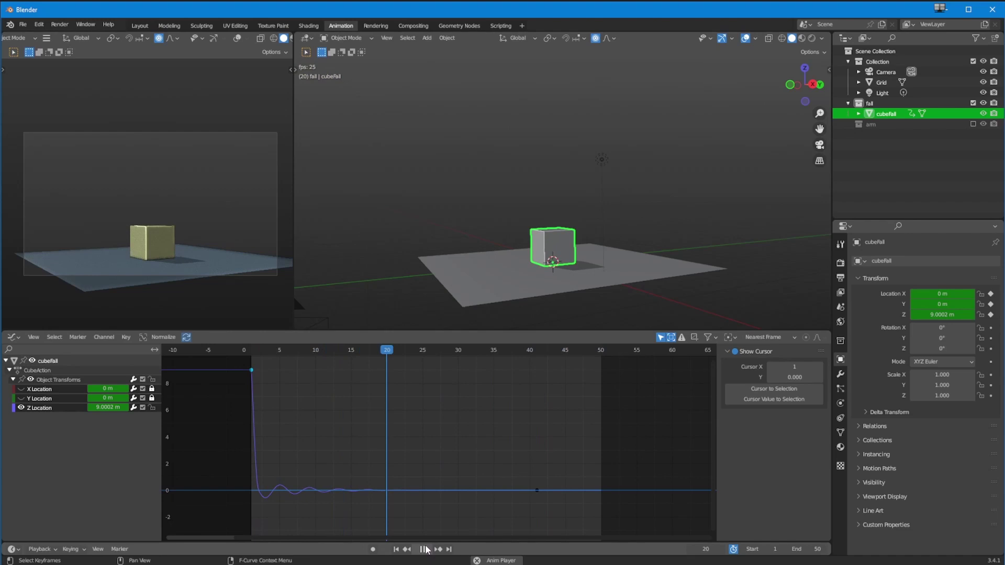
{"action": "left_click", "coordinate": [425, 549]}
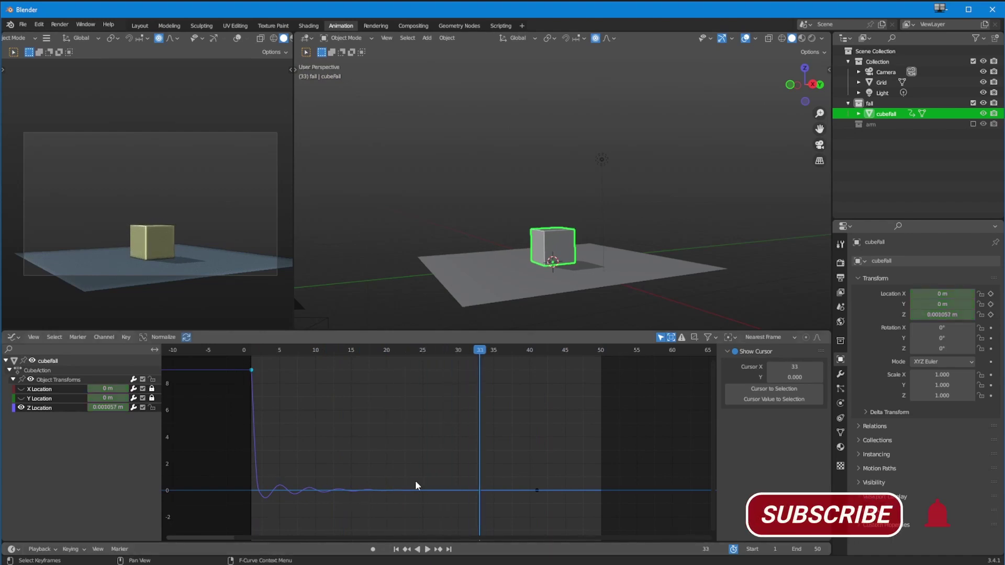
- Move the last Z Location keyframe back to frame 12 near Z 0 and play the animation from the start
{"action": "left_click_drag", "start_coordinate": [524, 479], "coordinate": [555, 520]}
{"action": "key", "text": "g"}
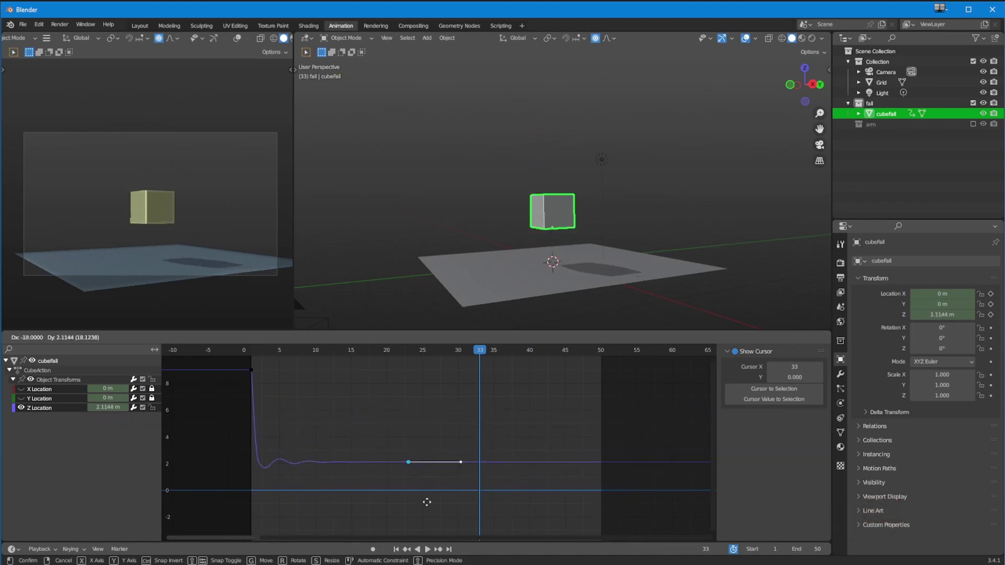
{"action": "left_click", "coordinate": [350, 522]}
{"action": "left_click", "coordinate": [394, 550]}
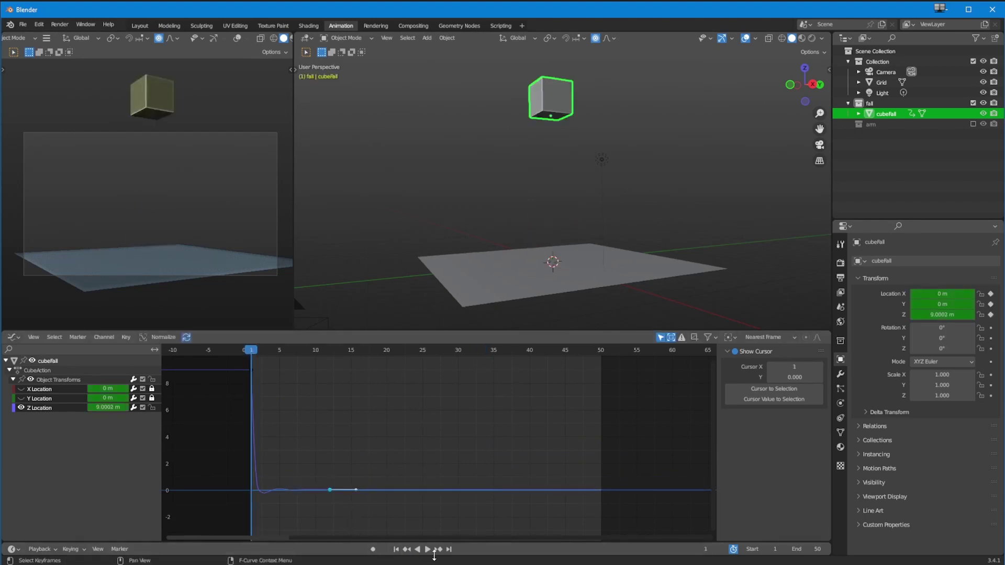
{"action": "left_click", "coordinate": [427, 550]}
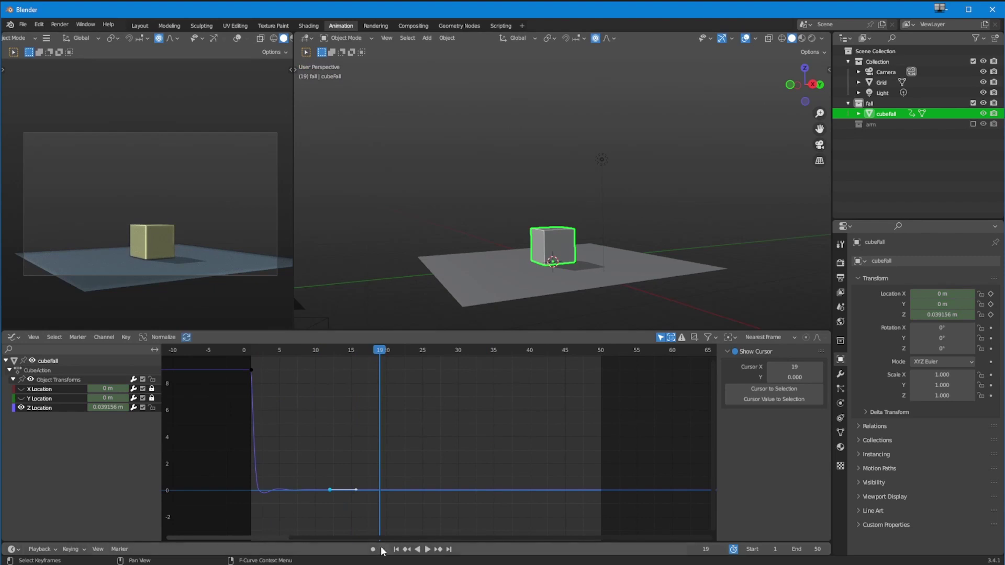
- Select the Z Location keyframe at frame 1 and set its interpolation to Quartic easing
{"action": "left_click_drag", "start_coordinate": [393, 511], "coordinate": [210, 360]}
{"action": "key", "text": "t"}
{"action": "left_click", "coordinate": [342, 448]}
- Insert a Z Location keyframe at frame 19 using the Only Selected Channels option
{"action": "mouse_move", "coordinate": [349, 506]}
{"action": "left_mouse_down"}
{"action": "mouse_move", "coordinate": [293, 461]}
{"action": "mouse_move", "coordinate": [354, 514]}
{"action": "left_mouse_up"}
{"action": "key", "text": "i"}
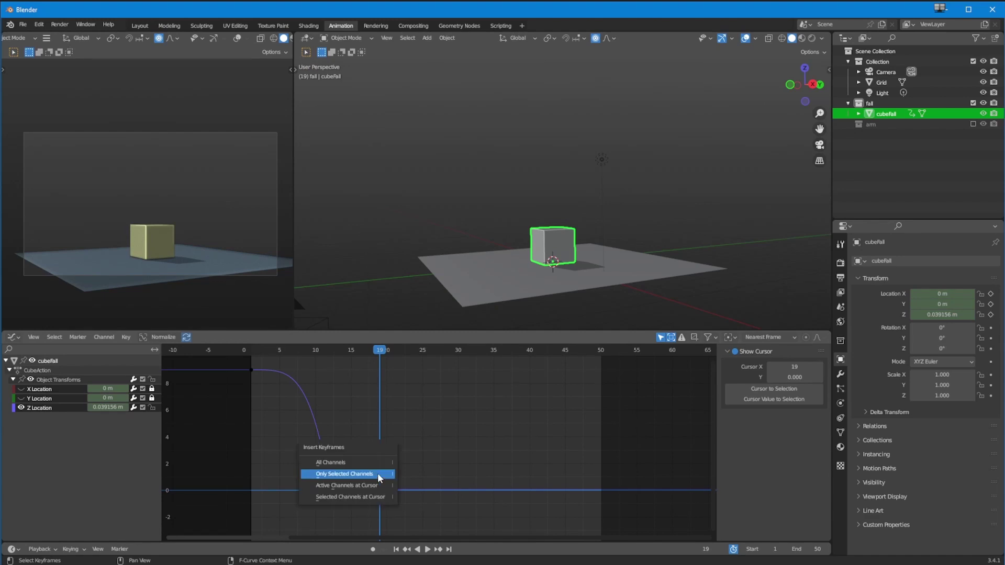
{"action": "left_click", "coordinate": [372, 474]}
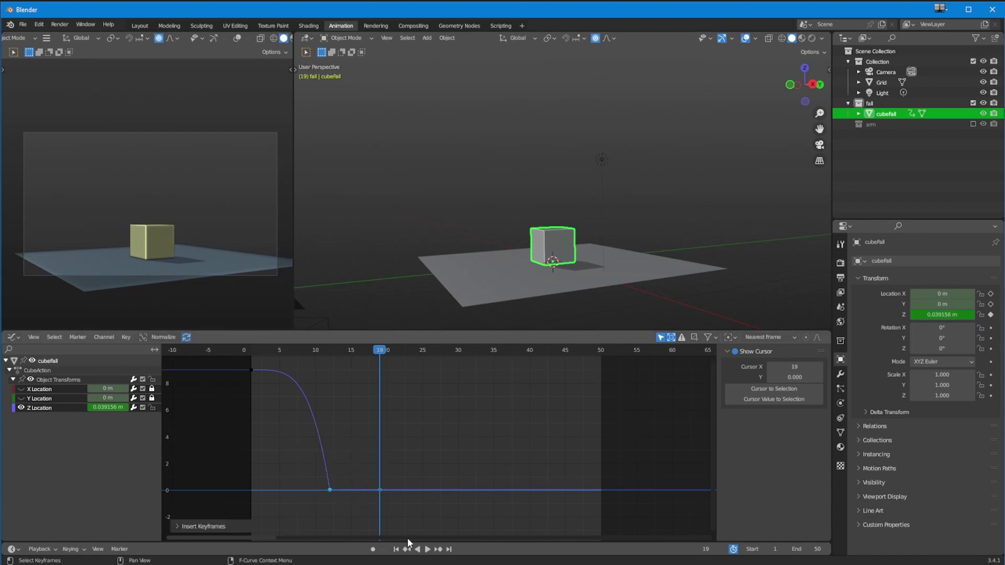
- Set the Z Location keyframe at frame 12 to Elastic interpolation and play the animation from frame 1
{"action": "left_click_drag", "start_coordinate": [311, 473], "coordinate": [356, 521]}
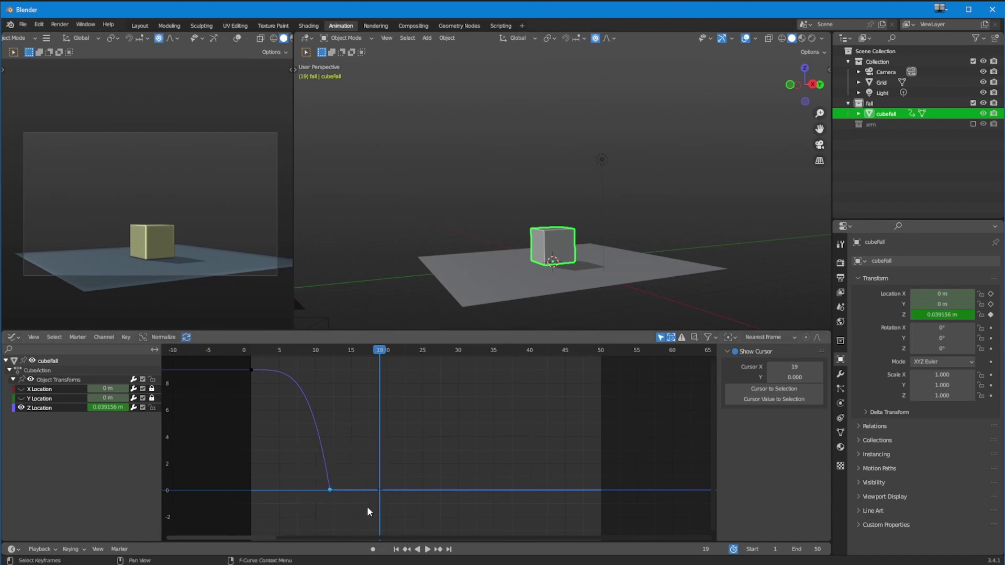
{"action": "key", "text": "t"}
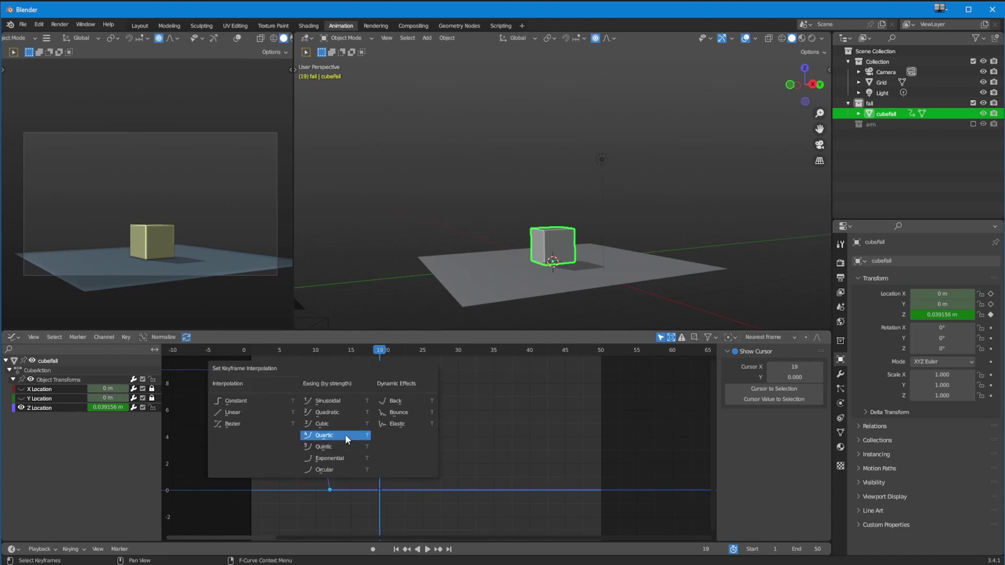
{"action": "left_click", "coordinate": [388, 422]}
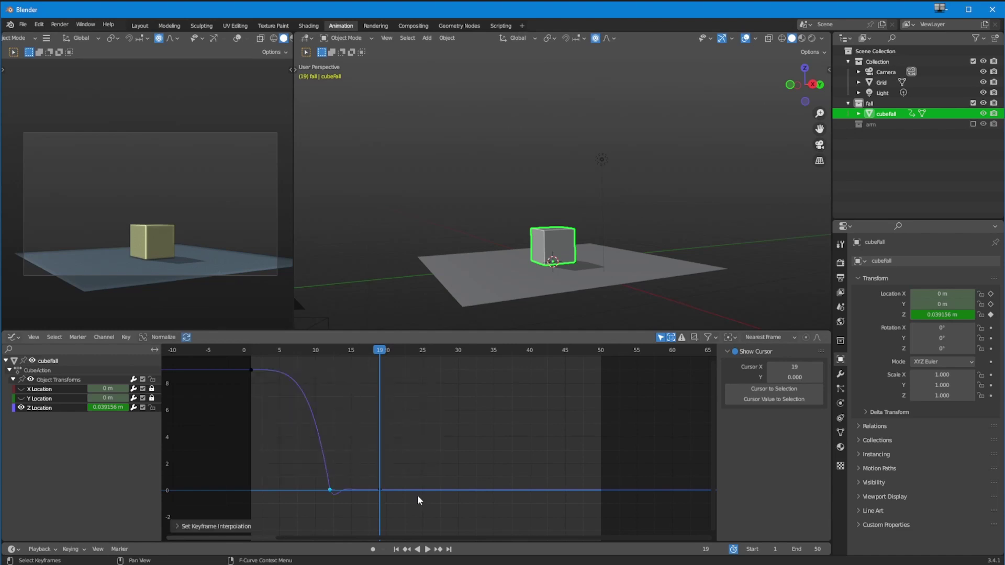
{"action": "key", "text": "shift+Left"}
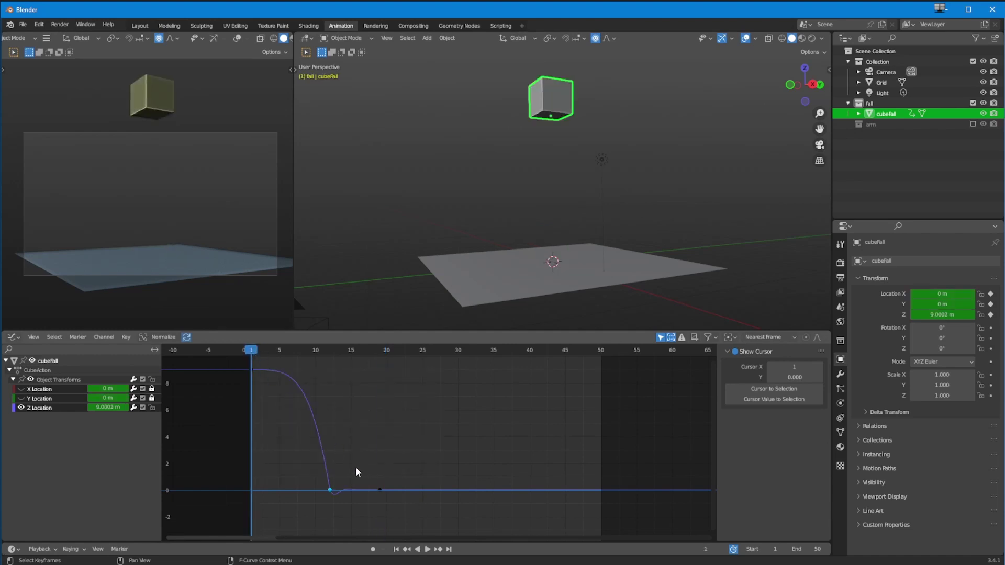
{"action": "left_click", "coordinate": [428, 550]}
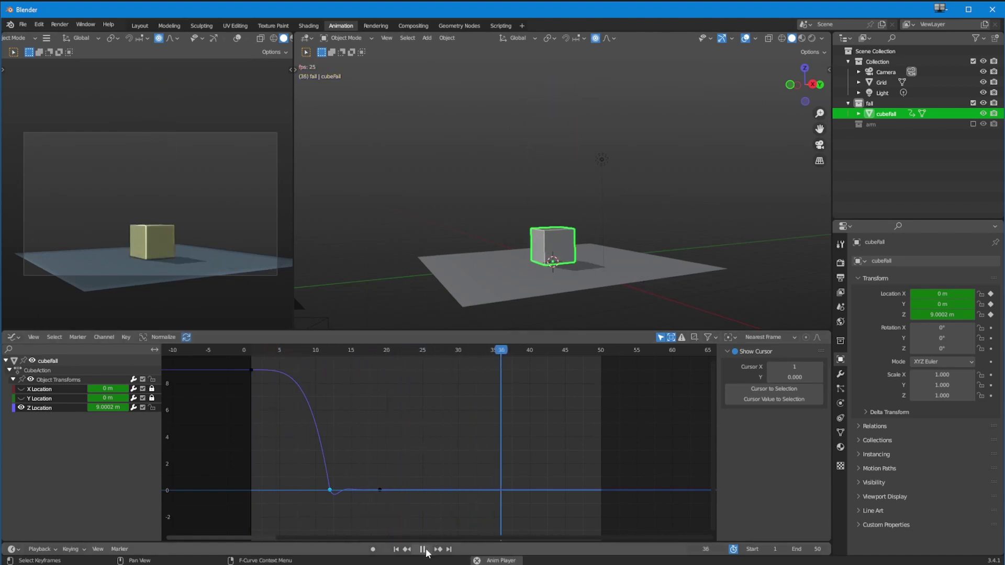
{"action": "left_click", "coordinate": [425, 551]}
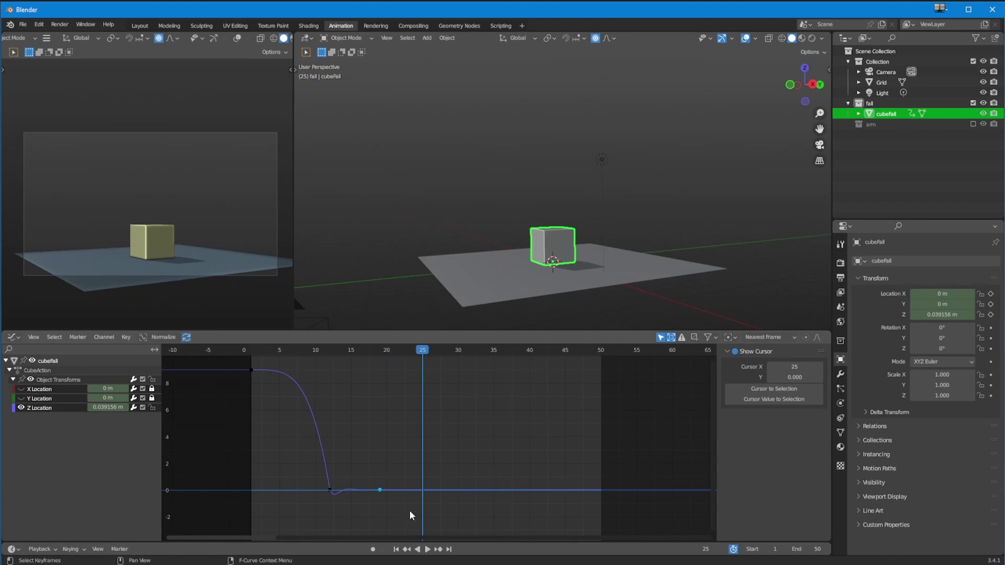
- Move the last Z Location keyframe 10 frames later along X, to frame 29, and play the animation from the start
{"action": "key", "text": "g"}
{"action": "key", "text": "x"}
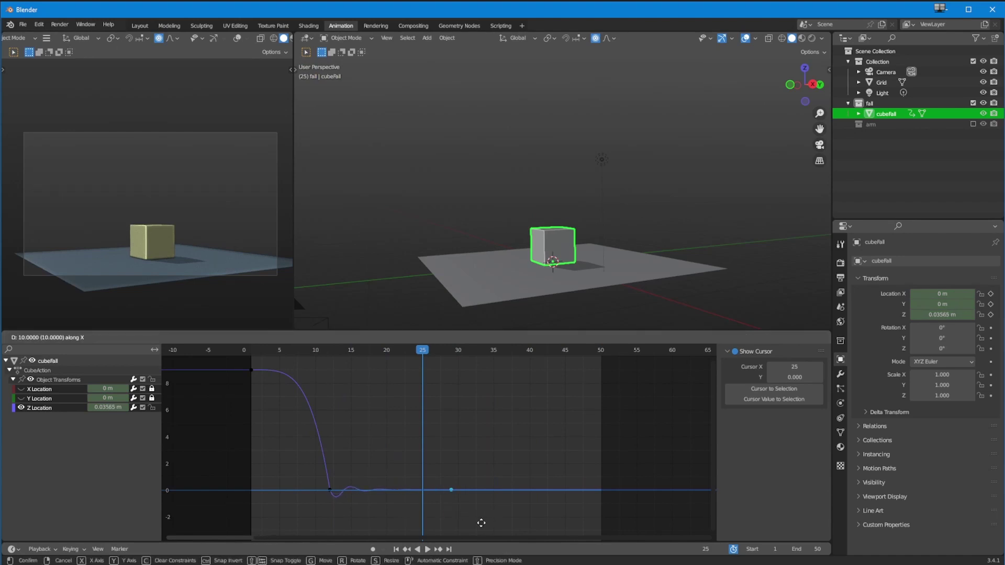
{"action": "left_click", "coordinate": [481, 523]}
{"action": "left_click", "coordinate": [396, 549]}
{"action": "left_click", "coordinate": [428, 550]}
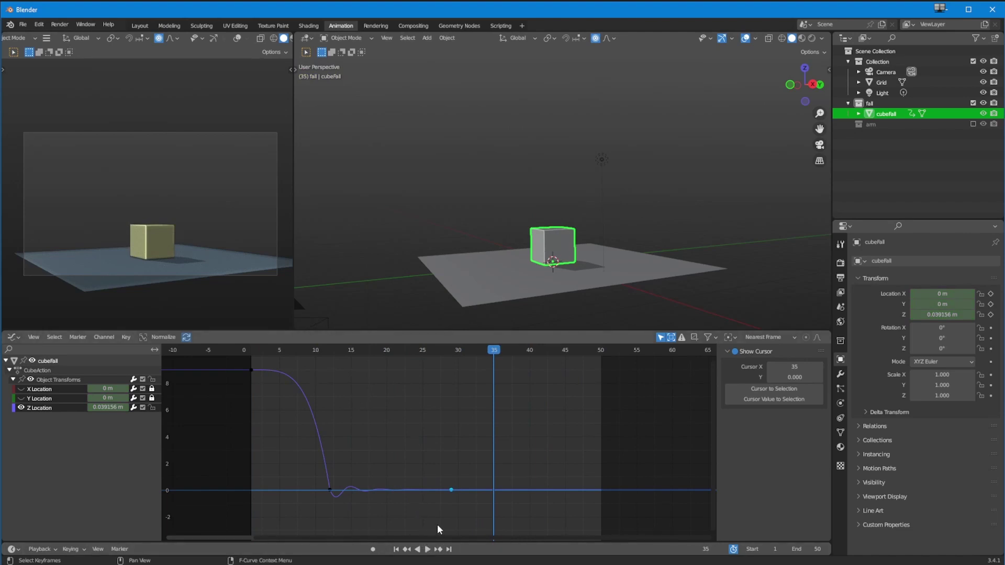
- Go to frame 29 and lower the keyframe's Z Location value to about -1.9 m
{"action": "left_click_drag", "start_coordinate": [465, 349], "coordinate": [451, 351]}
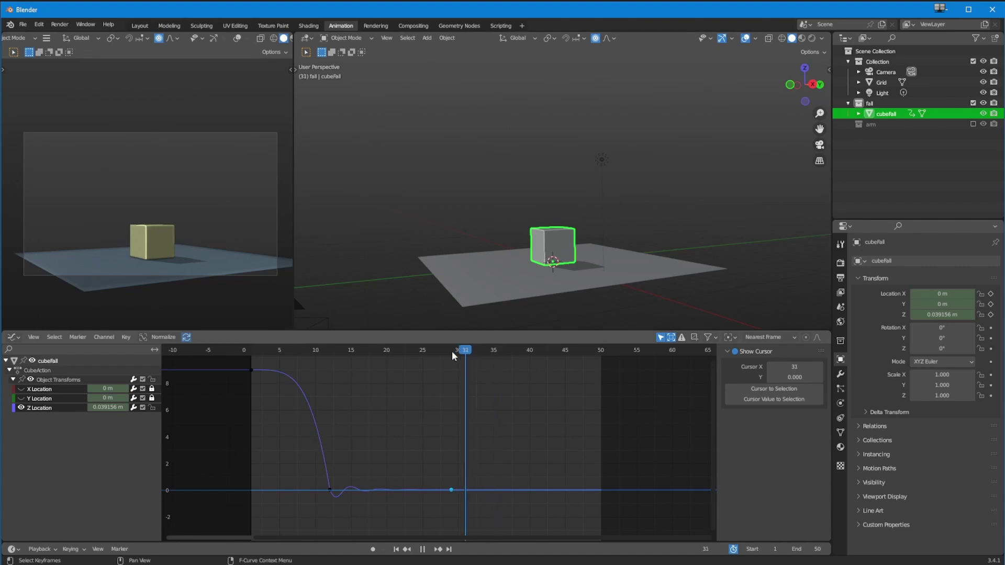
{"action": "left_click_drag", "start_coordinate": [382, 451], "coordinate": [446, 508]}
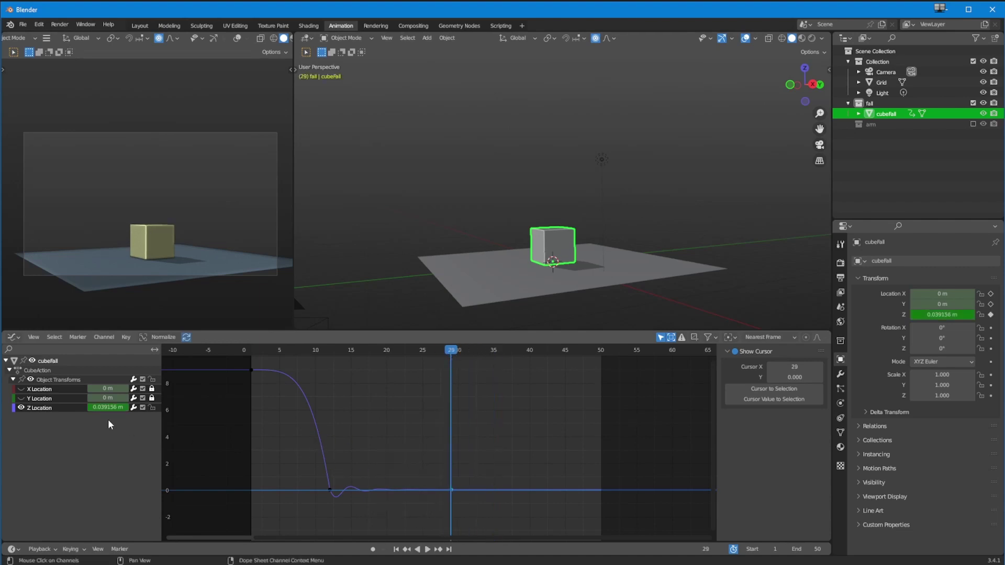
{"action": "left_click_drag", "start_coordinate": [108, 408], "coordinate": [4, 389]}
{"action": "left_click_drag", "start_coordinate": [270, 462], "coordinate": [540, 542]}
{"action": "left_click_drag", "start_coordinate": [107, 407], "coordinate": [96, 407]}
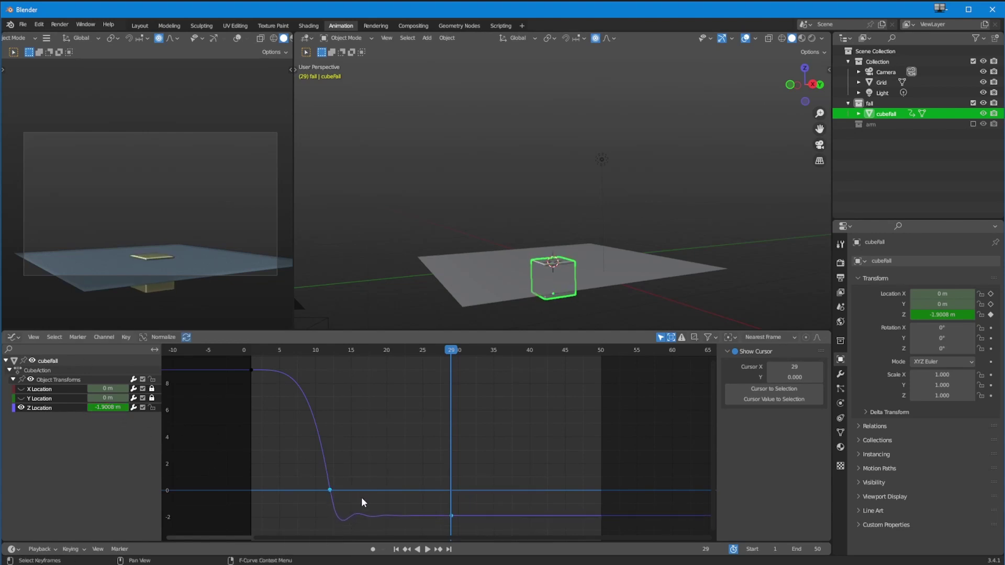
- Raise the keyframes at frames 12 and 29 together until frame 29 sits at about 0.37 m, and play from the start
{"action": "key", "text": "g"}
{"action": "left_click", "coordinate": [356, 476]}
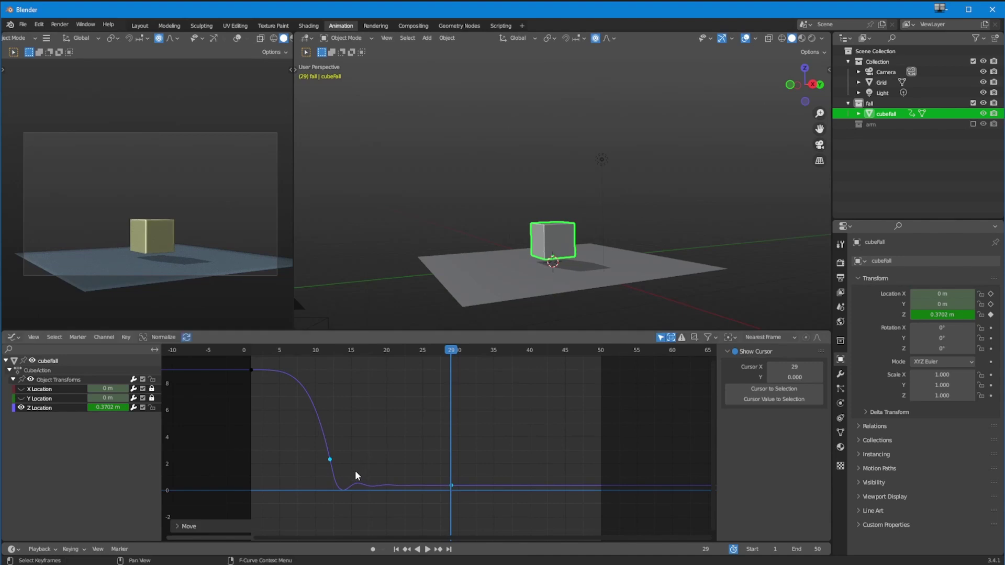
{"action": "left_click", "coordinate": [396, 549]}
{"action": "left_click", "coordinate": [428, 549]}
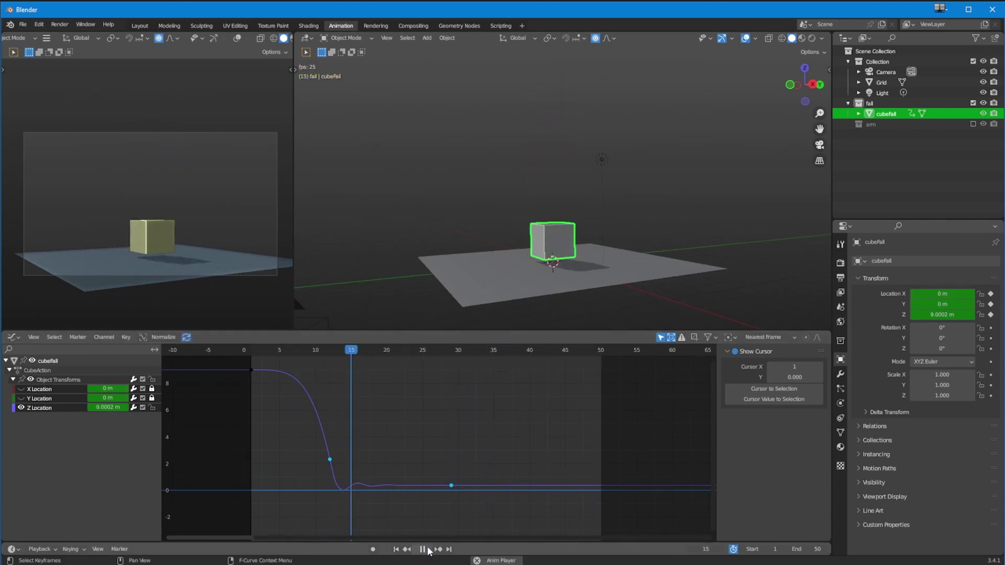
{"action": "left_click", "coordinate": [423, 549]}
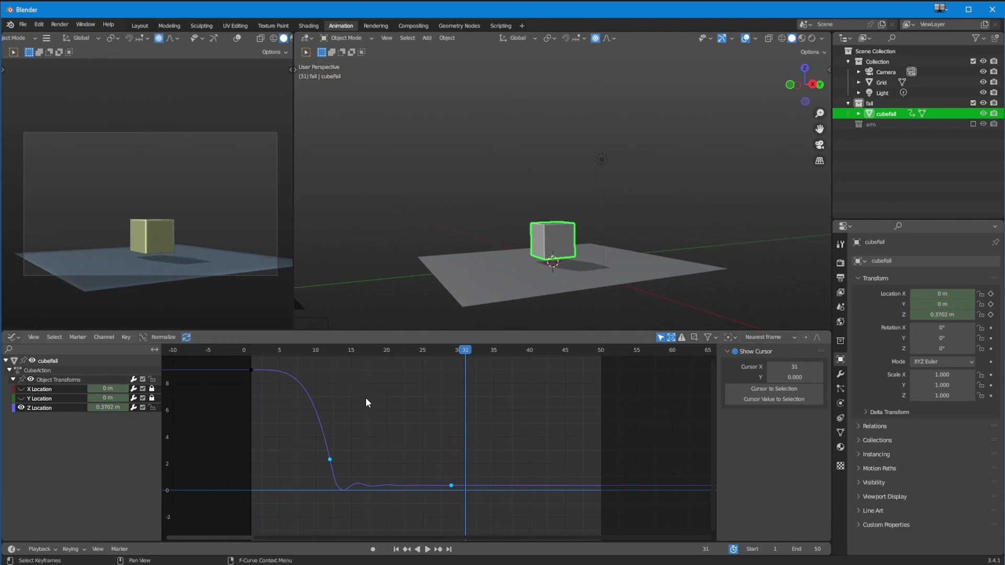
{"action": "key", "text": "t"}
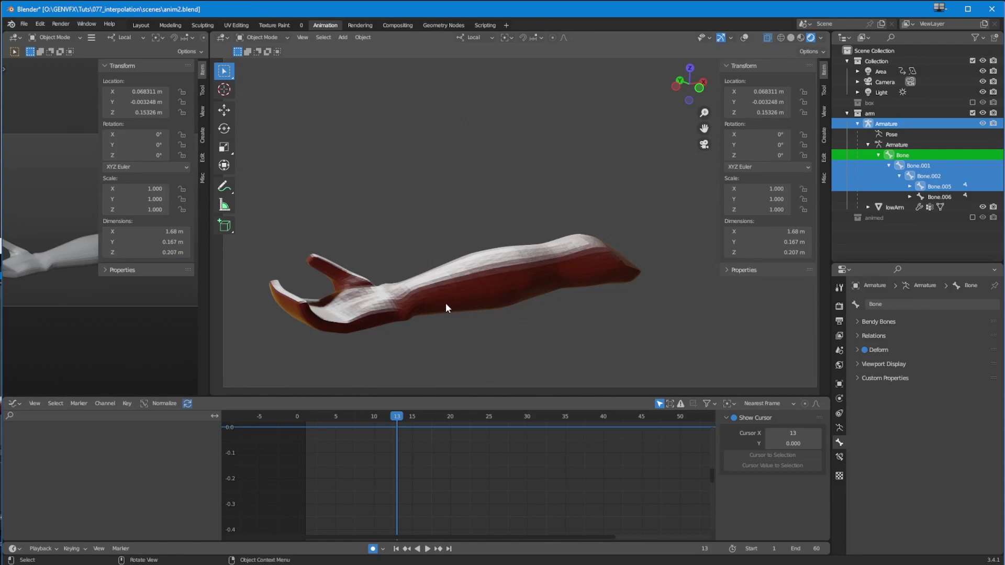
- Deselect everything in the arm scene and turn on the 3D viewport's overlays
{"action": "middle_click_drag", "start_coordinate": [403, 307], "coordinate": [410, 307]}
{"action": "scroll", "coordinate": [410, 307], "scroll_direction": "down", "scroll_amount": 3}
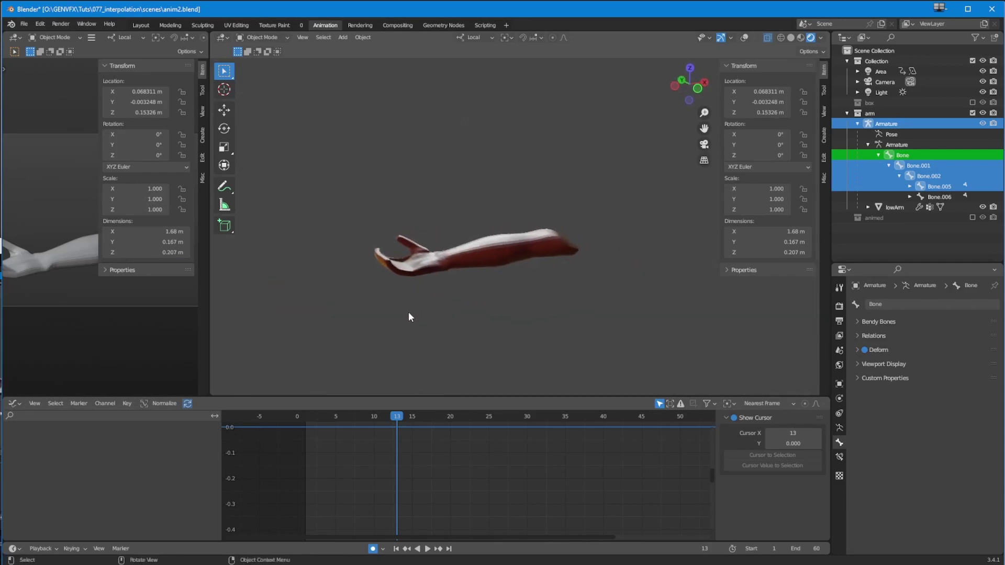
{"action": "left_click", "coordinate": [408, 312]}
{"action": "scroll", "coordinate": [394, 334], "scroll_direction": "up", "scroll_amount": 2}
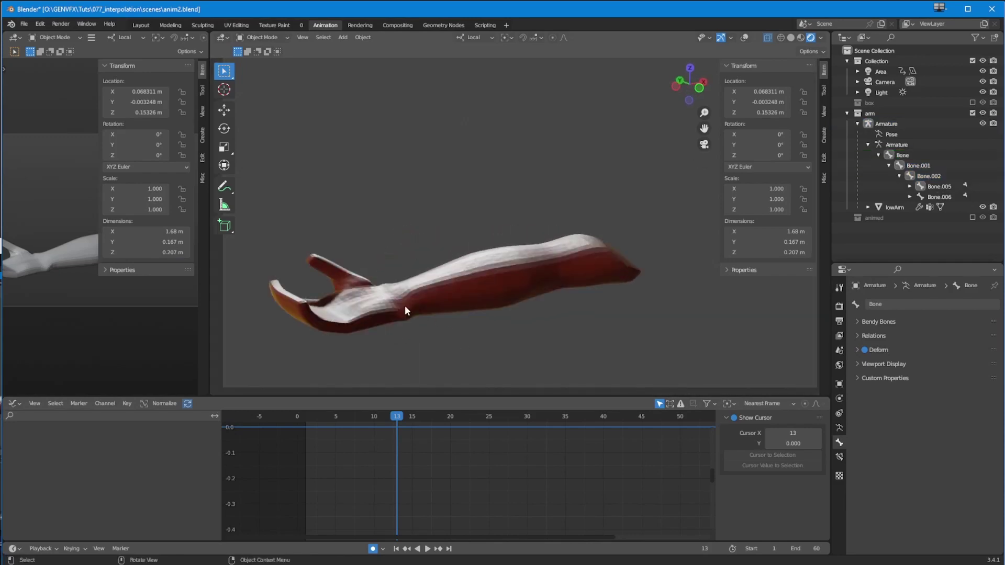
{"action": "key", "text": "KP_0"}
{"action": "left_click", "coordinate": [745, 38]}
{"action": "mouse_move", "coordinate": [461, 344]}
{"action": "middle_mouse_down"}
{"action": "mouse_move", "coordinate": [451, 347]}
{"action": "mouse_move", "coordinate": [471, 349]}
{"action": "mouse_move", "coordinate": [441, 350]}
{"action": "mouse_move", "coordinate": [454, 342]}
{"action": "middle_mouse_up"}
{"action": "scroll", "coordinate": [442, 346], "scroll_direction": "up", "scroll_amount": 2}
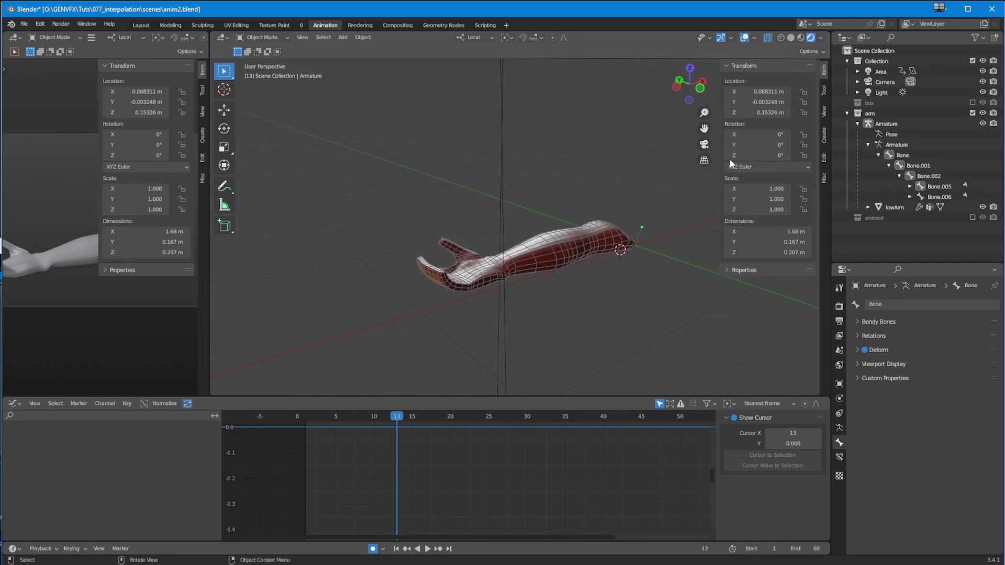
- Select the armature's Pose entry in the arm collection and switch the armature to Pose Mode
{"action": "left_click", "coordinate": [890, 134]}
{"action": "left_click", "coordinate": [262, 38]}
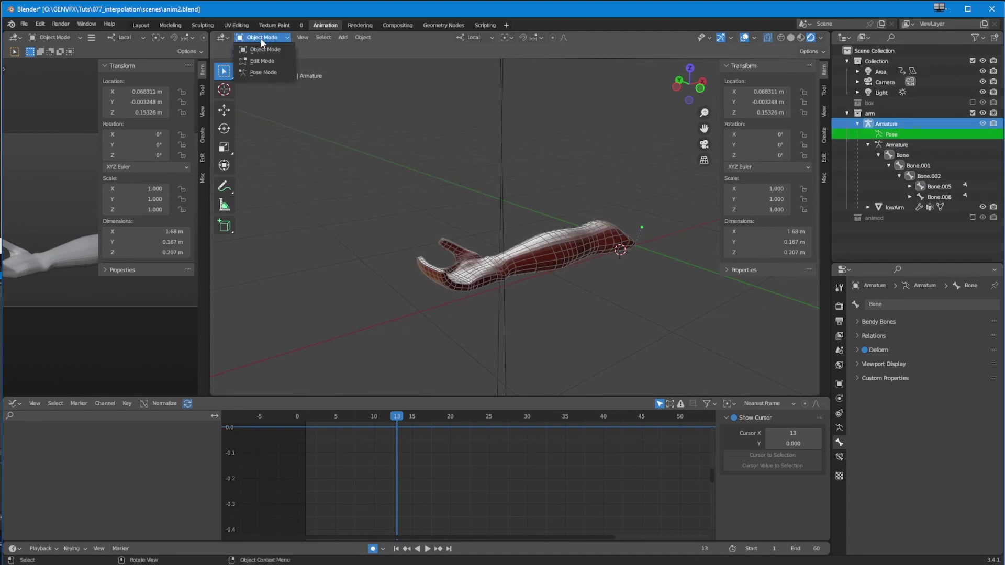
{"action": "left_click", "coordinate": [264, 73]}
{"action": "middle_click_drag", "start_coordinate": [565, 262], "coordinate": [628, 220]}
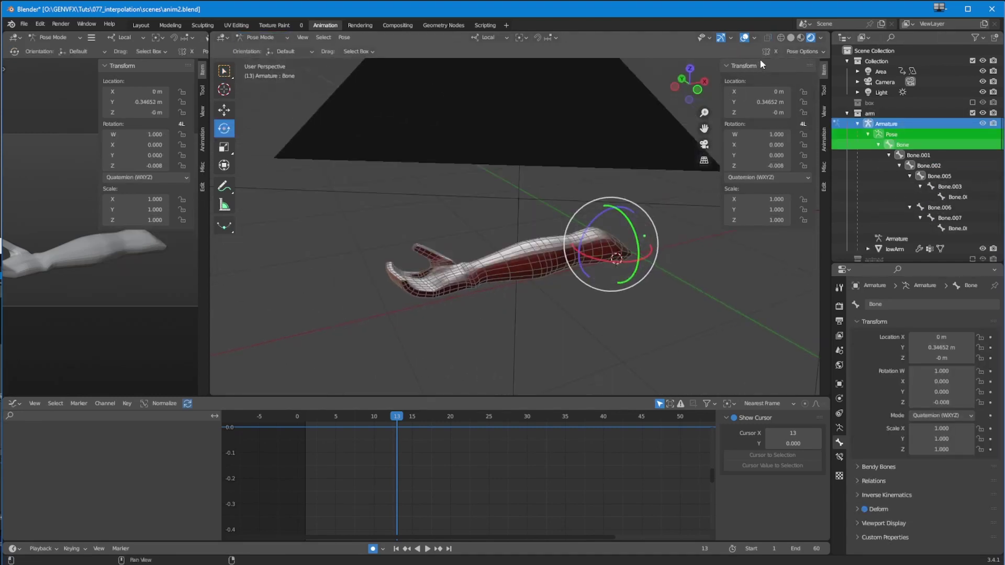
- Display the arm in wireframe shading through the camera view and set the current frame to 1
{"action": "left_click", "coordinate": [781, 37]}
{"action": "mouse_move", "coordinate": [544, 302]}
{"action": "middle_mouse_down"}
{"action": "mouse_move", "coordinate": [567, 265]}
{"action": "mouse_move", "coordinate": [539, 269]}
{"action": "mouse_move", "coordinate": [540, 281]}
{"action": "middle_mouse_up"}
{"action": "key", "text": "KP_0"}
{"action": "left_click_drag", "start_coordinate": [343, 426], "coordinate": [307, 424]}
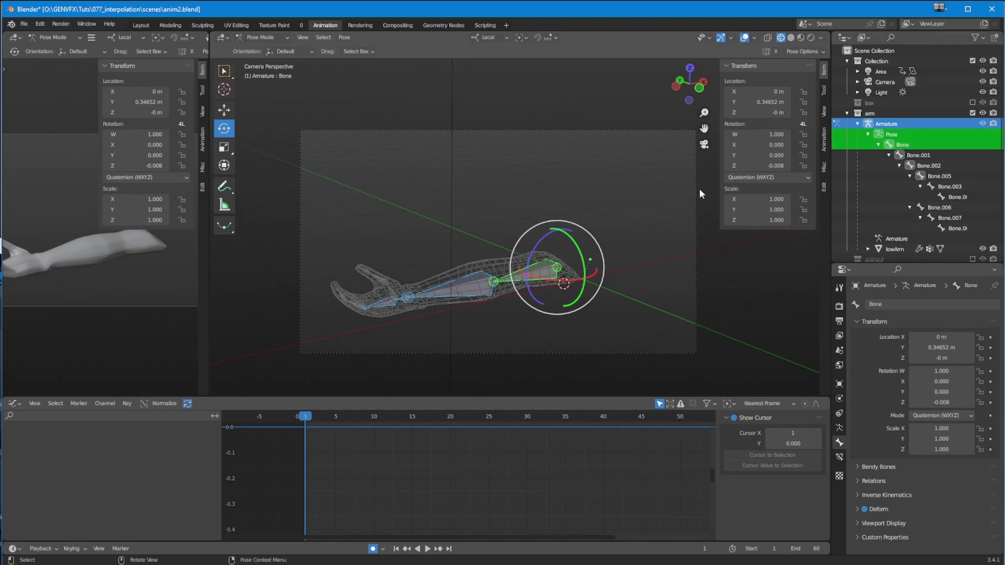
- Select the bones from Bone to Bone.002, go to frame 30 and set Bone's Z rotation to 0
{"action": "left_click", "coordinate": [911, 146]}
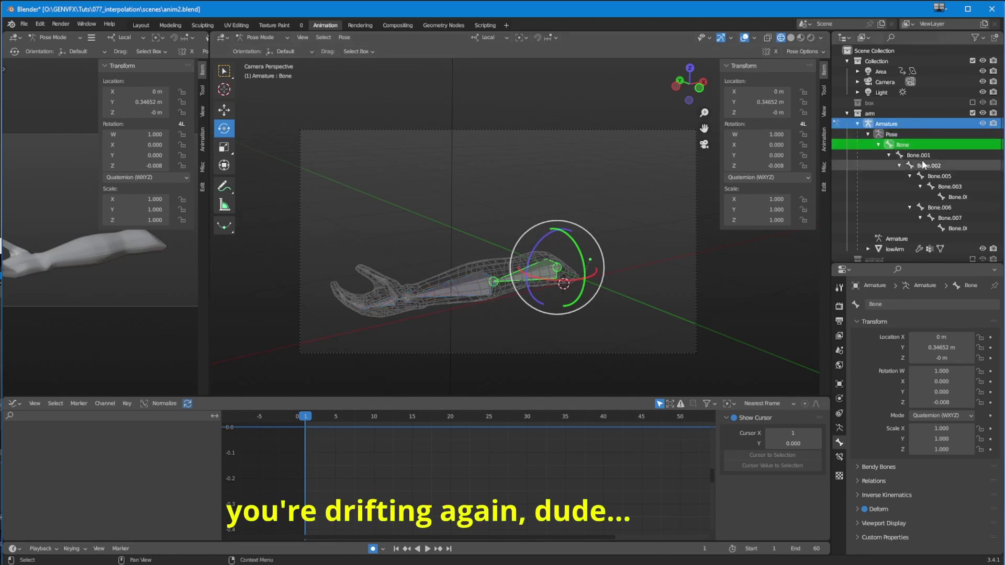
{"action": "left_click", "coordinate": [918, 156]}
{"action": "key", "text": "ctrl+z"}
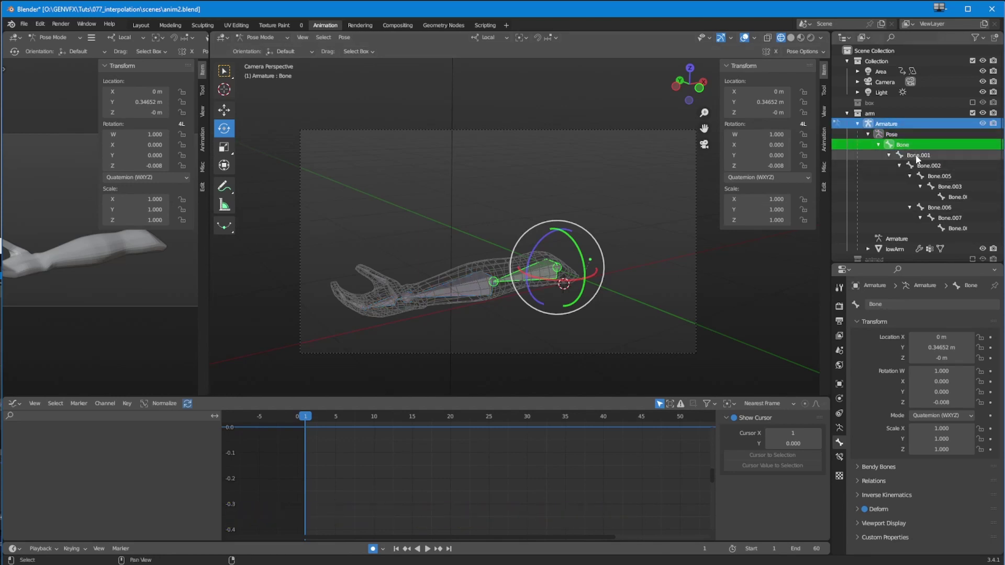
{"action": "key", "text": "ctrl+shift+z"}
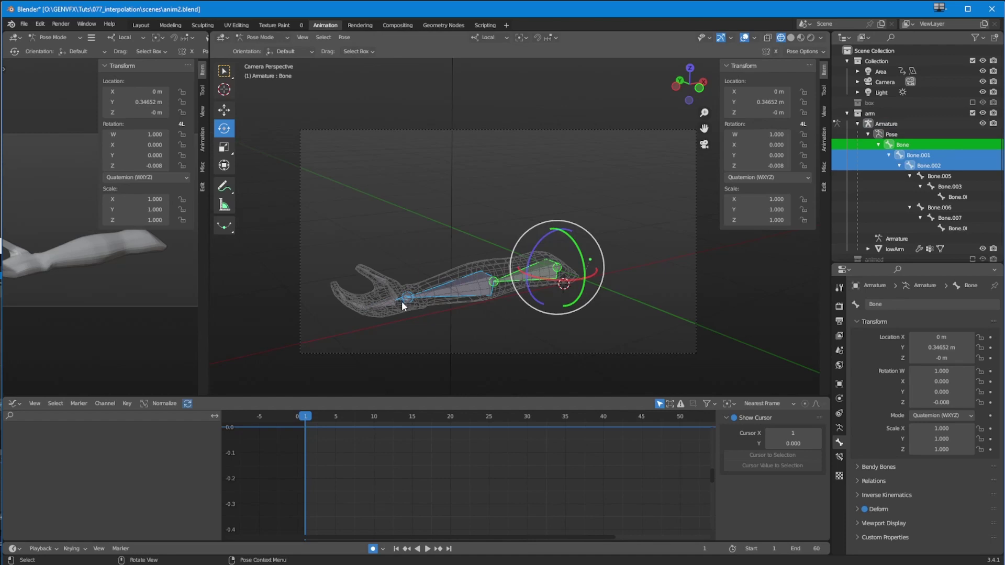
{"action": "key", "text": "space"}
{"action": "key", "text": "space"}
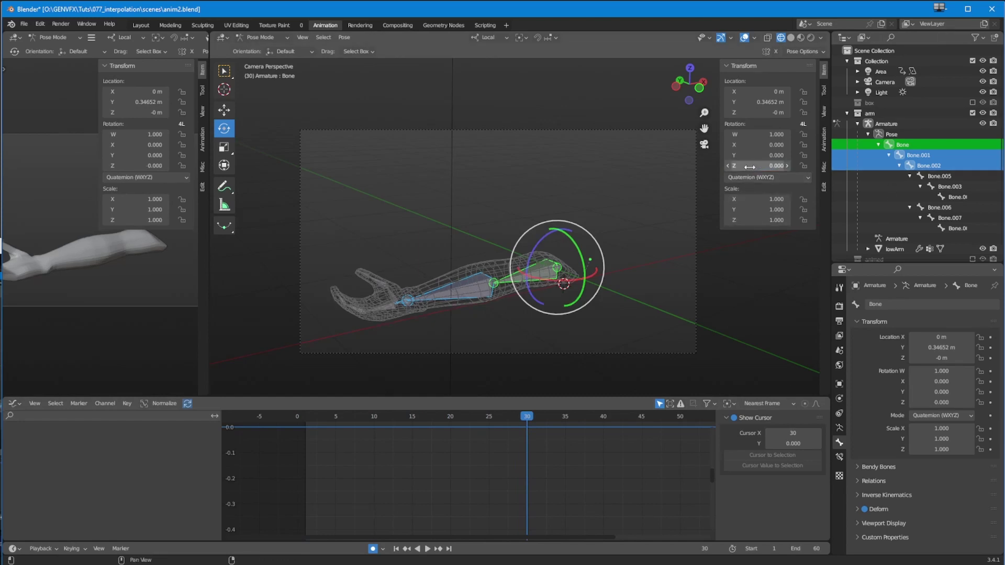
- Raise Bone.002's Z rotation to about 0.123 at frame 30 and select Bone.005
{"action": "left_click", "coordinate": [923, 167]}
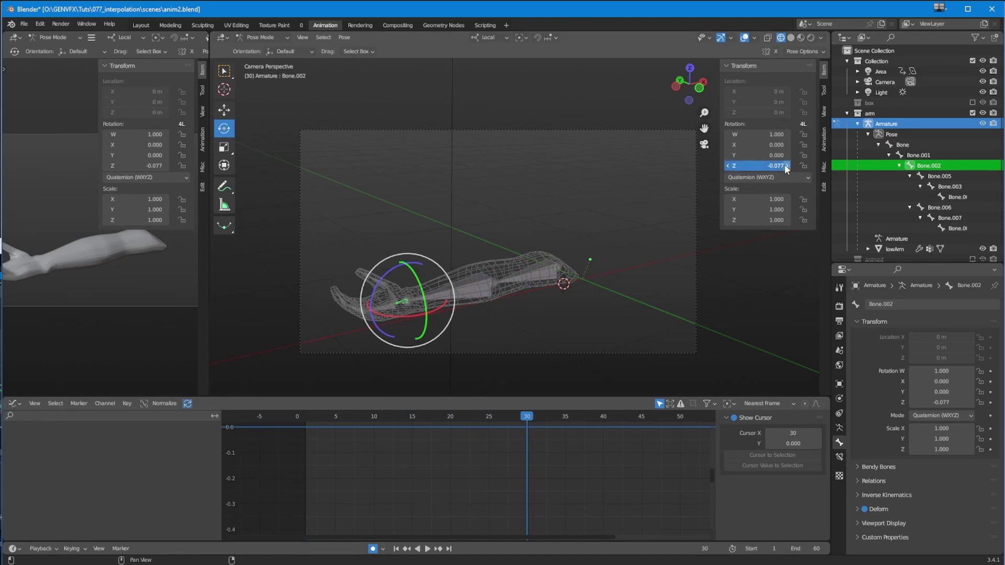
{"action": "left_click_drag", "start_coordinate": [769, 165], "coordinate": [821, 170]}
{"action": "left_click", "coordinate": [927, 177]}
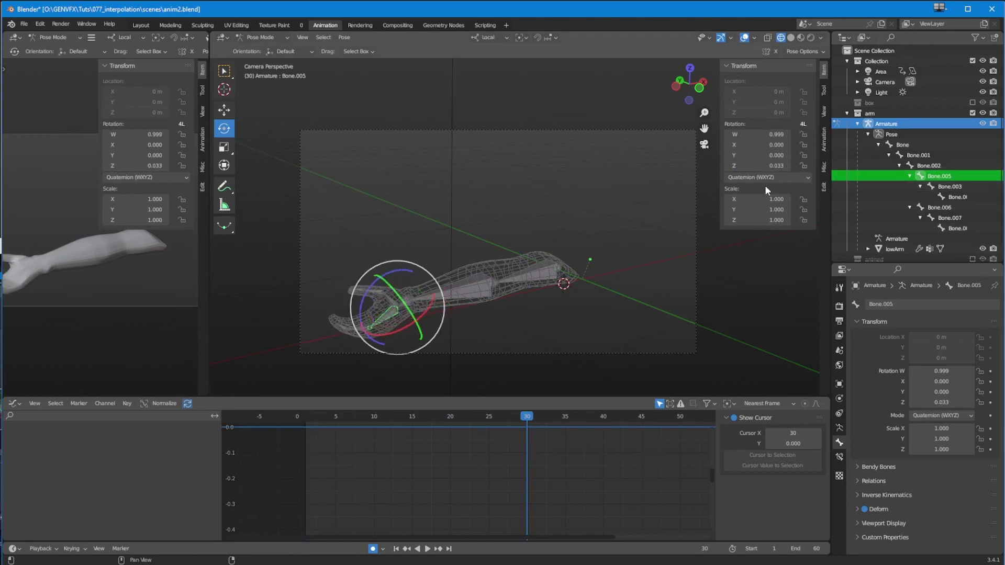
- Insert a single keyframe on the Z rotation of Bone.001 and of Bone.002 at frame 30
{"action": "left_click", "coordinate": [916, 151]}
{"action": "left_click", "coordinate": [929, 166], "text": "shift"}
{"action": "left_click", "coordinate": [930, 176], "text": "shift"}
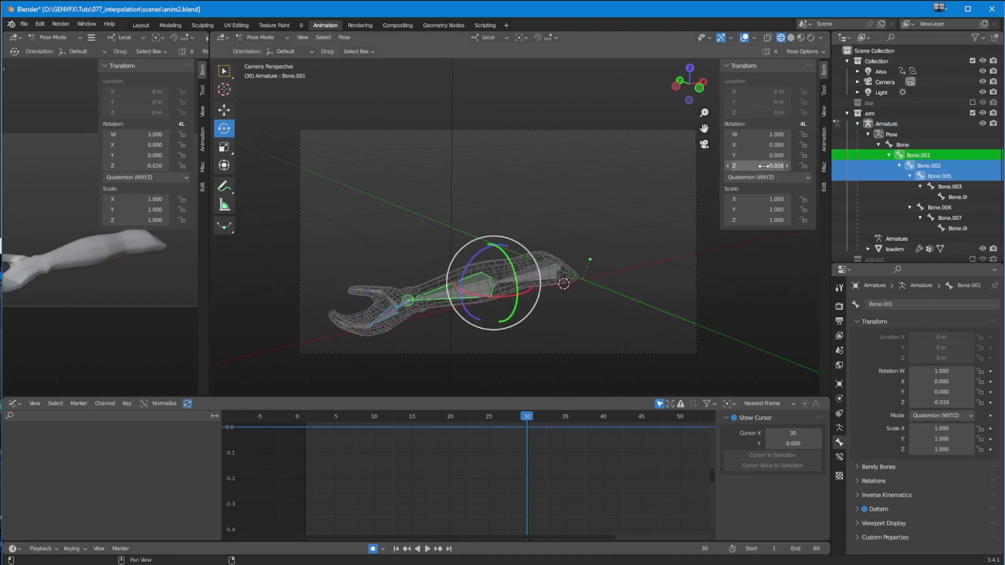
{"action": "right_click", "coordinate": [764, 166]}
{"action": "left_click", "coordinate": [761, 166]}
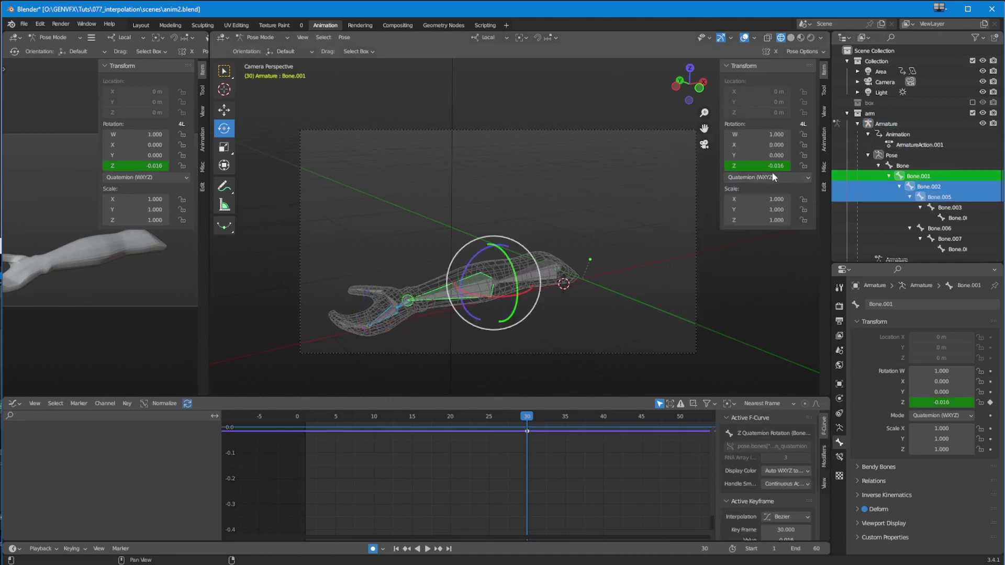
{"action": "left_click", "coordinate": [930, 186]}
{"action": "right_click", "coordinate": [750, 165]}
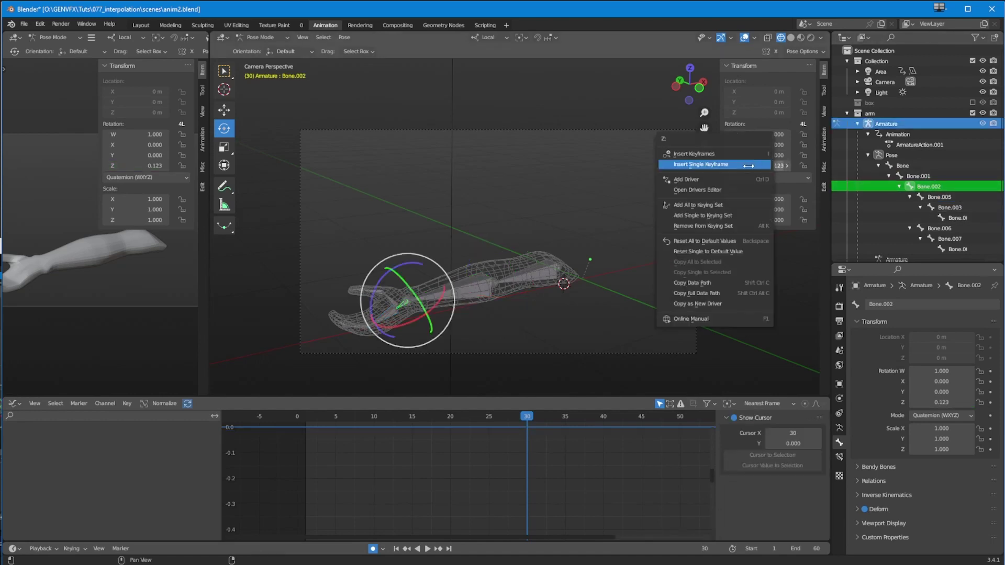
{"action": "left_click", "coordinate": [749, 165]}
- Select the root Bone of the arm and insert a single keyframe on its Z rotation at frame 30
{"action": "left_click", "coordinate": [914, 197]}
{"action": "left_click", "coordinate": [898, 176]}
{"action": "left_click", "coordinate": [900, 165]}
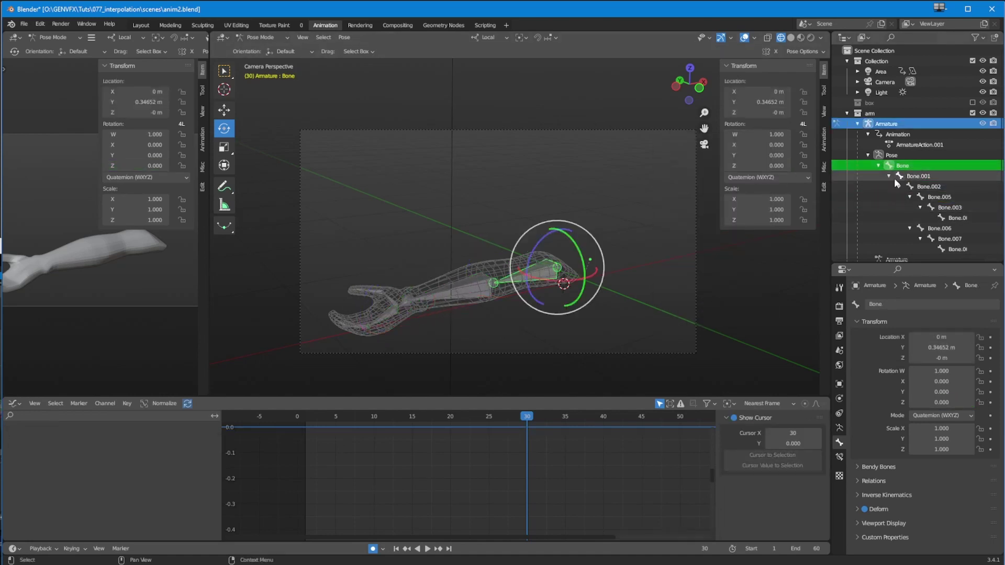
{"action": "right_click", "coordinate": [754, 165]}
{"action": "left_click", "coordinate": [749, 165]}
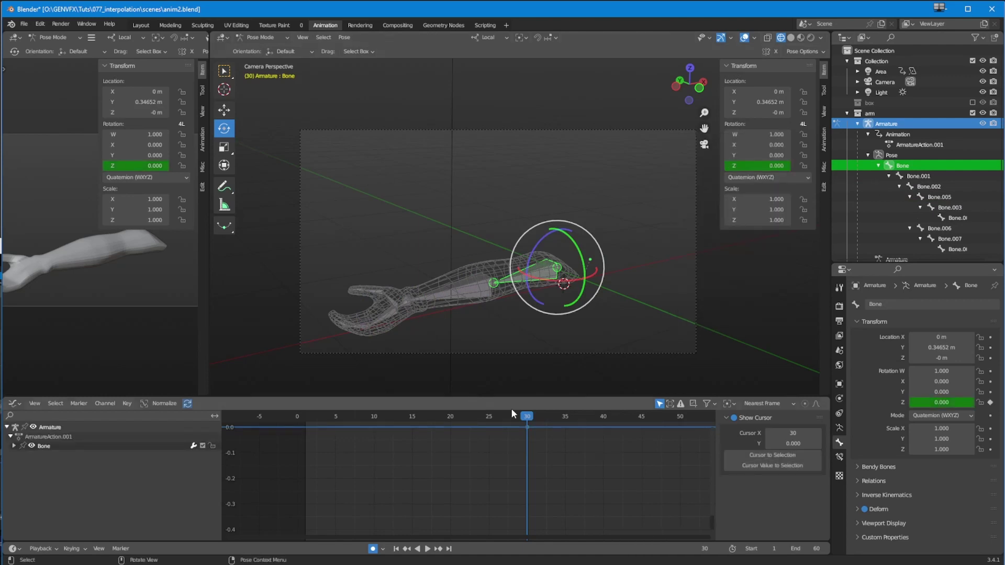
- Check the keyed Z rotation channels of Bone.001 and Bone.002 in the Graph Editor, with their curves fitted to the view
{"action": "left_click", "coordinate": [917, 176]}
{"action": "left_click", "coordinate": [928, 186]}
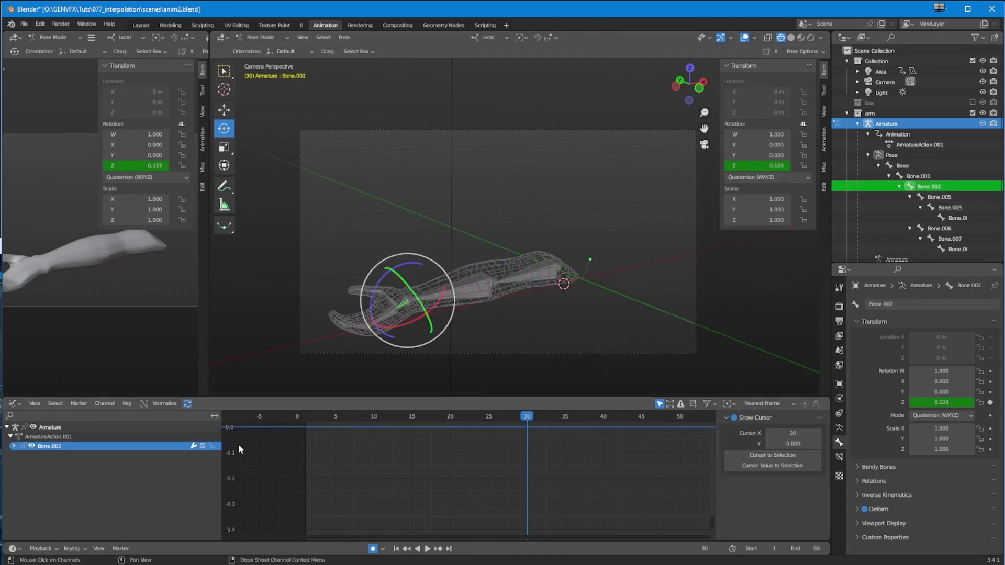
{"action": "left_click", "coordinate": [14, 447]}
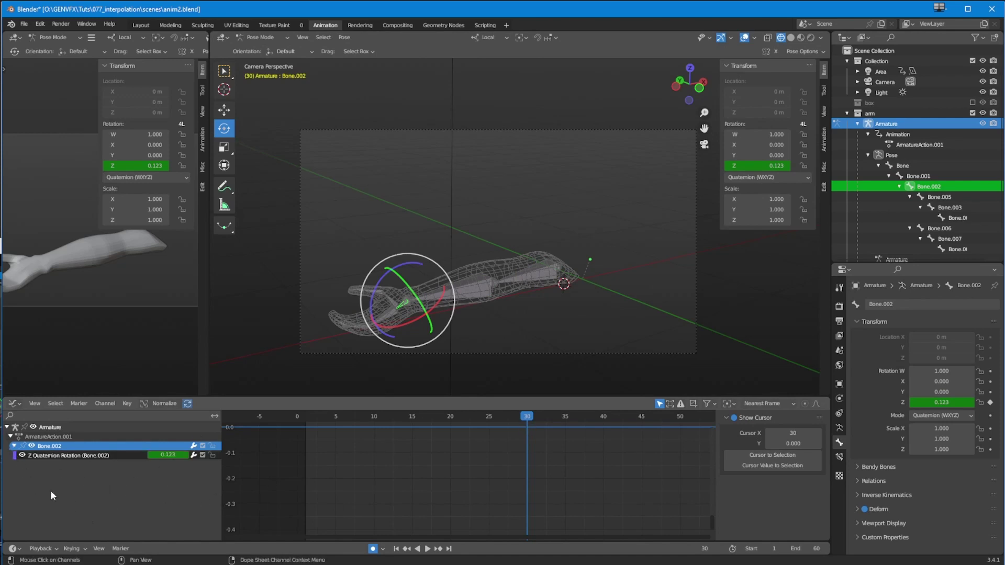
{"action": "left_click", "coordinate": [920, 177]}
{"action": "left_click", "coordinate": [932, 197], "text": "shift"}
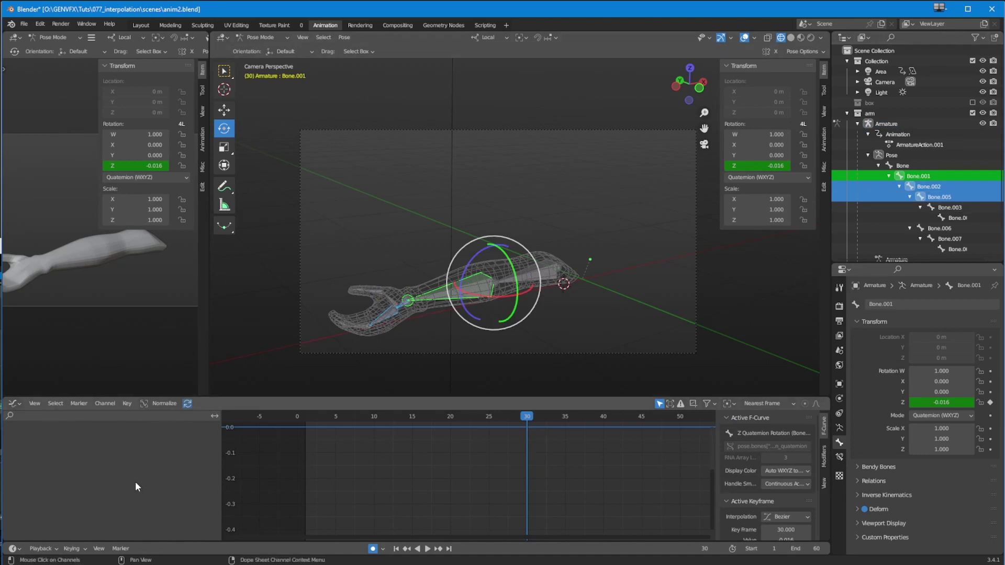
{"action": "key", "text": "Home"}
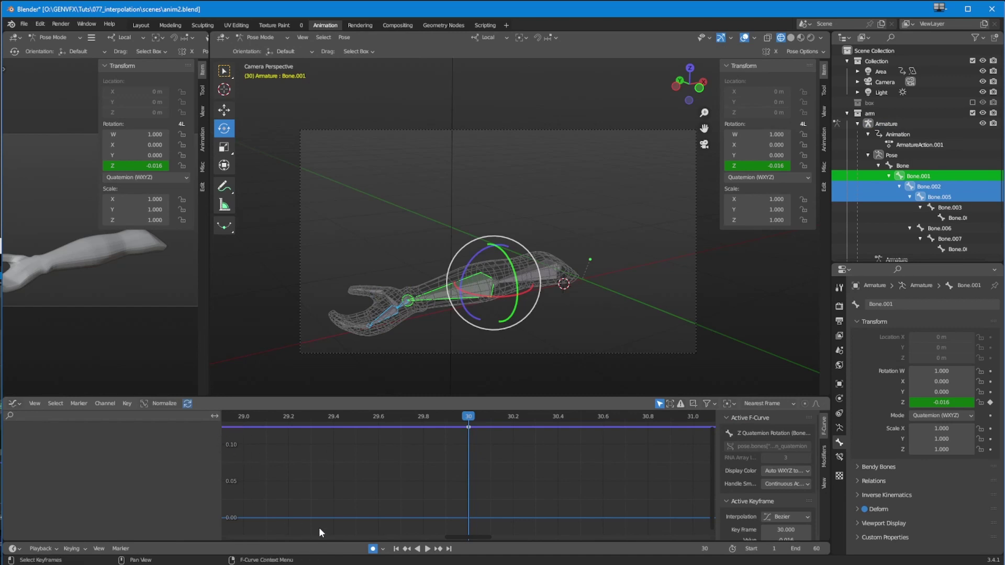
{"action": "left_click_drag", "start_coordinate": [501, 457], "coordinate": [429, 420]}
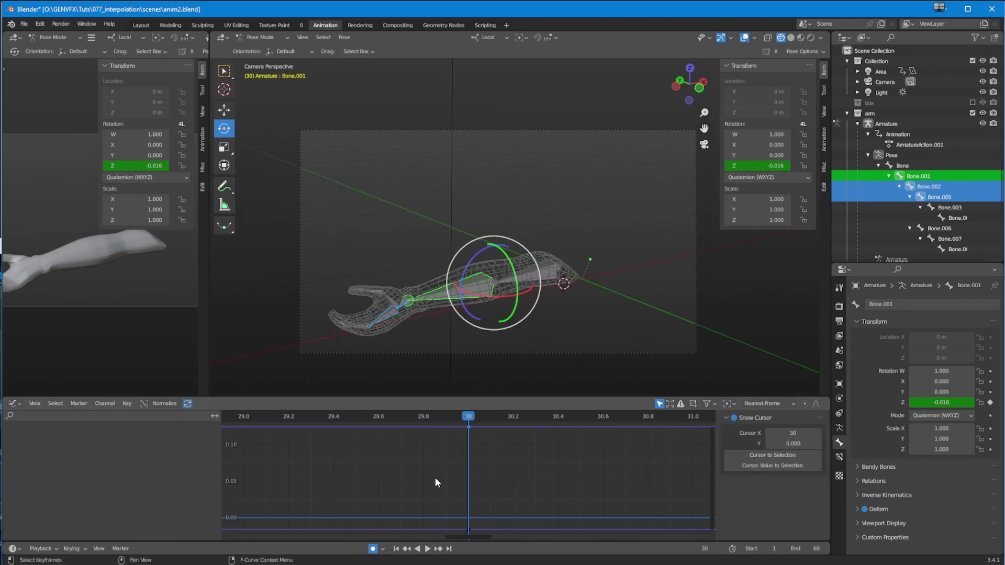
- At frame 1, rotate Bone about -26.1° and Bone.001 about -27.7° around their local Z axes
{"action": "key", "text": "bracketleft"}
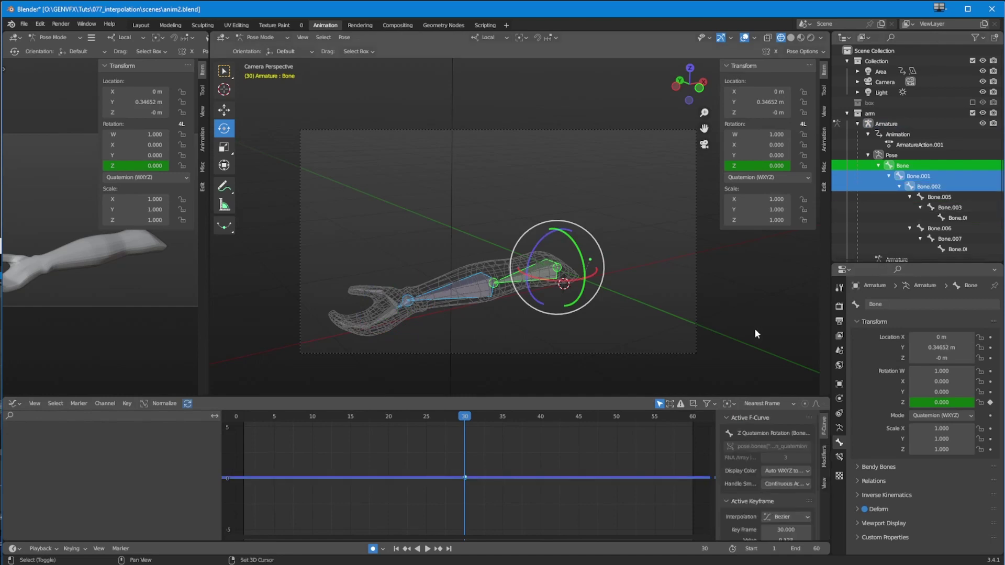
{"action": "left_click_drag", "start_coordinate": [292, 413], "coordinate": [243, 428]}
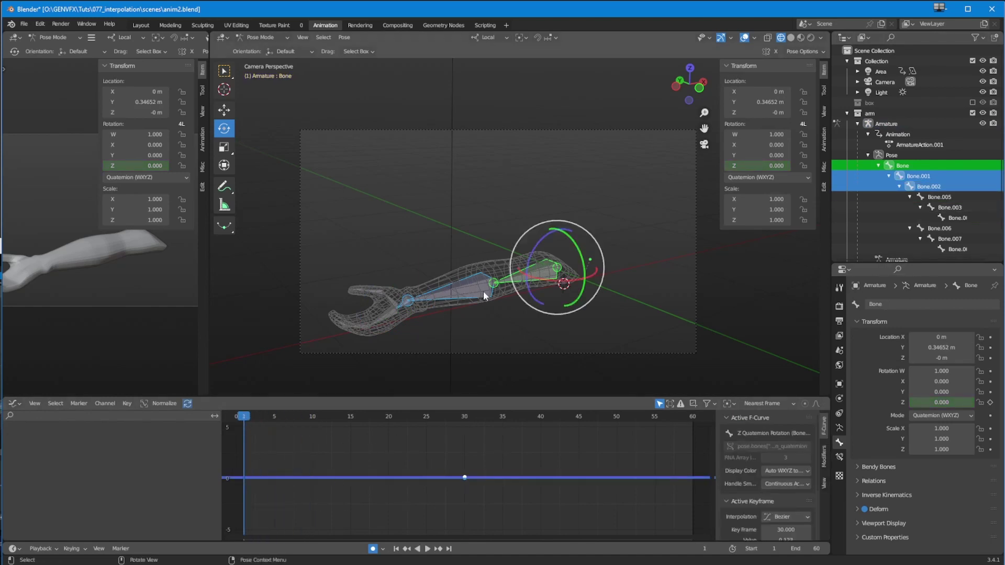
{"action": "left_click_drag", "start_coordinate": [536, 247], "coordinate": [553, 234]}
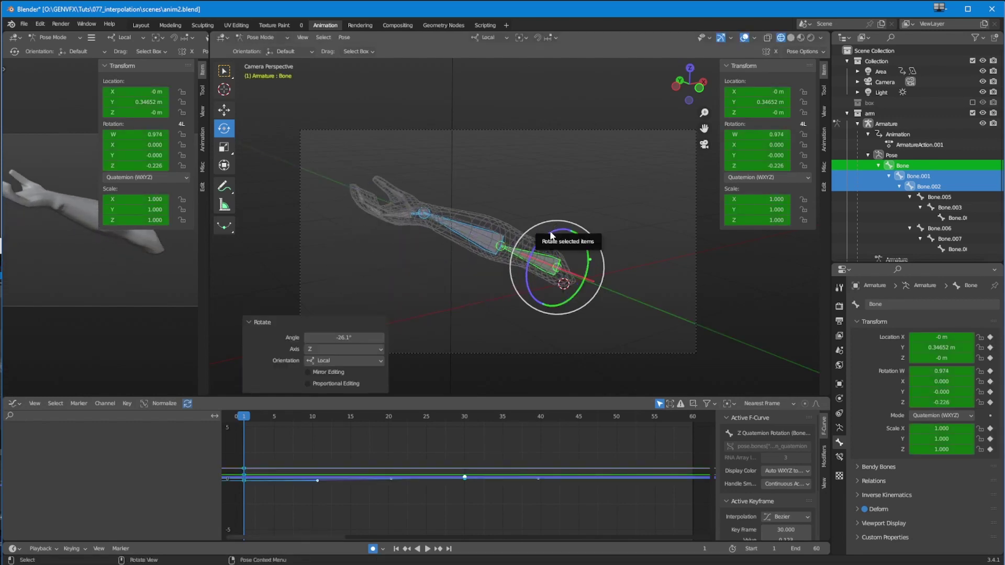
{"action": "left_click", "coordinate": [482, 245]}
{"action": "left_click_drag", "start_coordinate": [479, 221], "coordinate": [439, 166]}
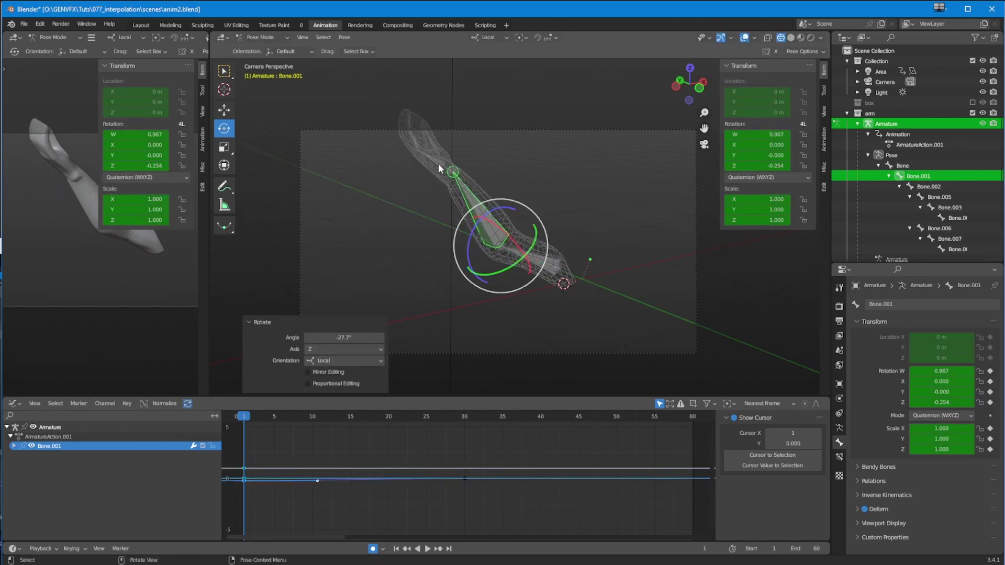
- Select Bone.002 and rotate it about -29.9° around its local Z axis at frame 1, undoing the free trackball rotation
{"action": "left_click", "coordinate": [438, 164]}
{"action": "key", "text": "Up"}
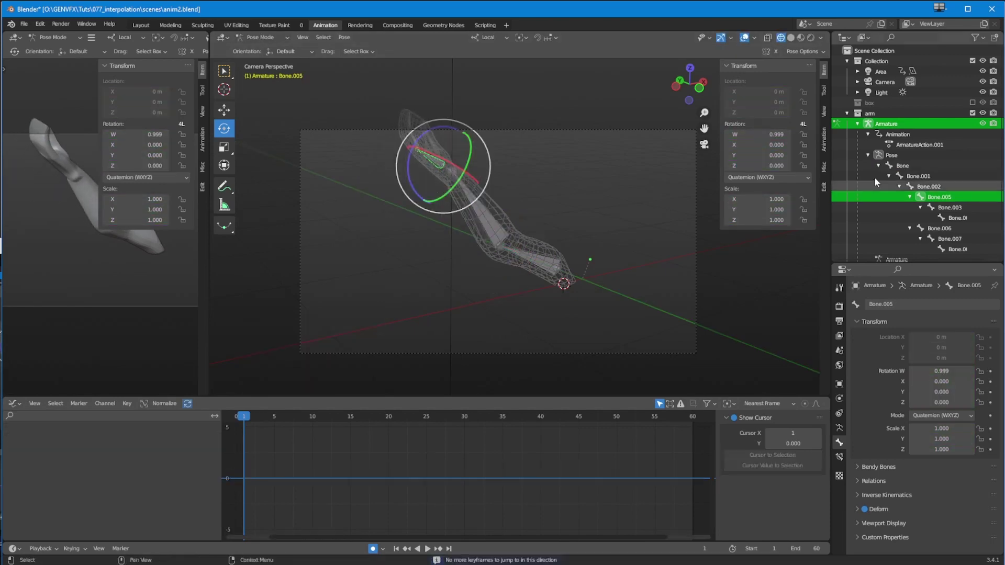
{"action": "left_click", "coordinate": [906, 171]}
{"action": "left_click", "coordinate": [922, 185]}
{"action": "left_click_drag", "start_coordinate": [419, 185], "coordinate": [369, 203]}
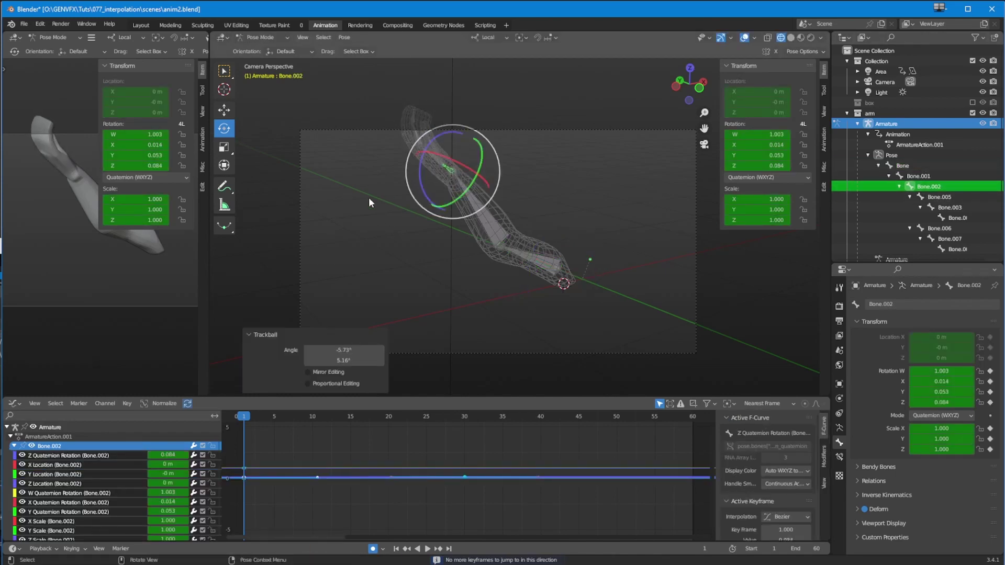
{"action": "key", "text": "ctrl+z"}
{"action": "left_click_drag", "start_coordinate": [428, 153], "coordinate": [451, 131]}
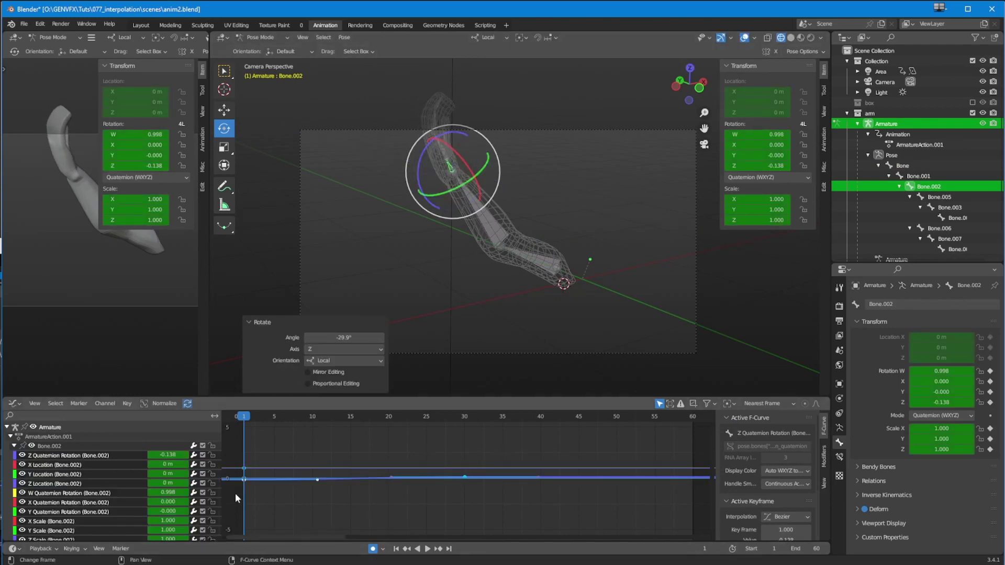
- Play the arm motion to frame 41 and clear the single keyframes on Bone.001's Y rotation
{"action": "key", "text": "space"}
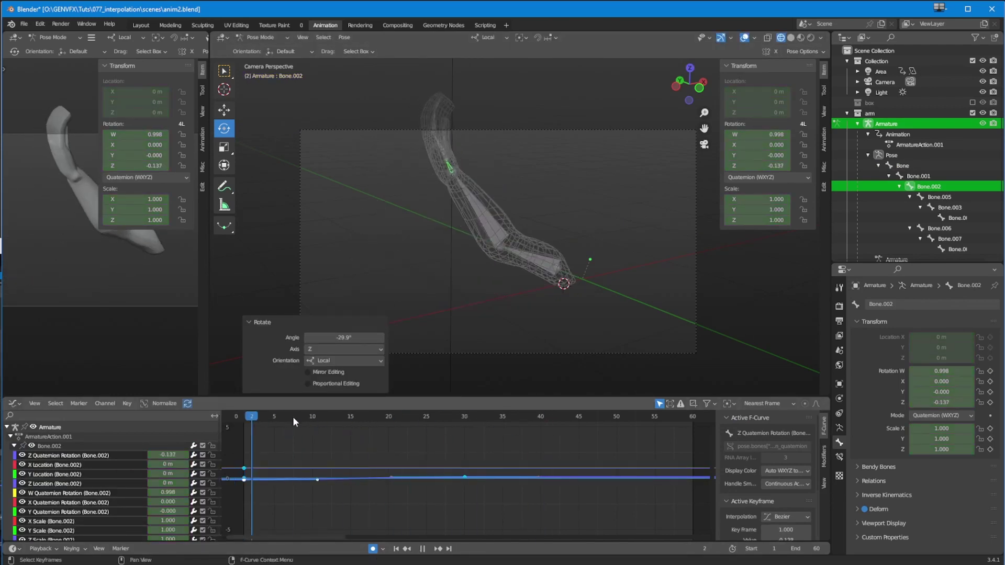
{"action": "key", "text": "space"}
{"action": "left_click", "coordinate": [919, 176]}
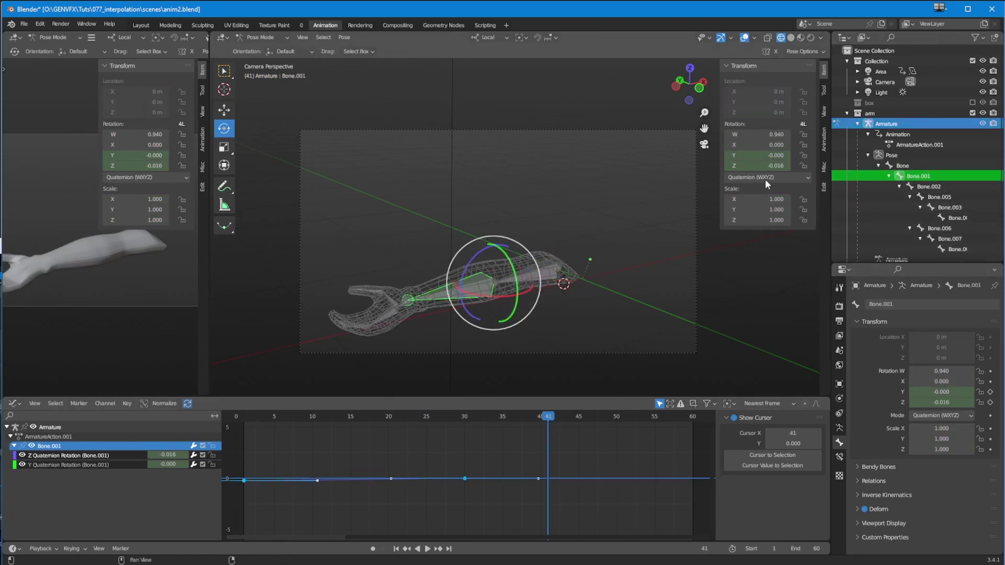
{"action": "right_click", "coordinate": [742, 154]}
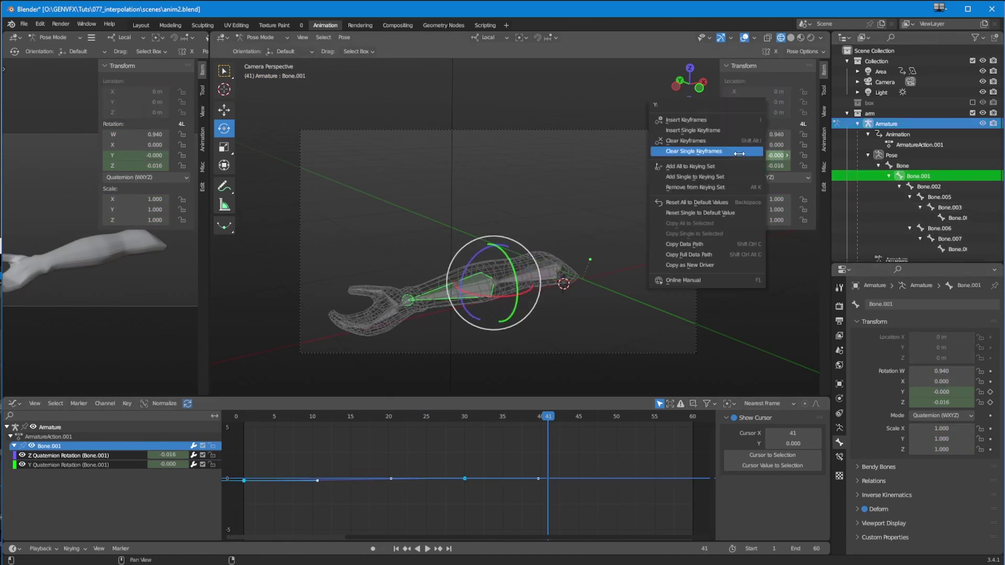
{"action": "left_click", "coordinate": [739, 151]}
- Show the Z rotation curves of Bone, Bone.001 and Bone.002 together, fit them to the view and scrub to frame 35
{"action": "left_click", "coordinate": [927, 187]}
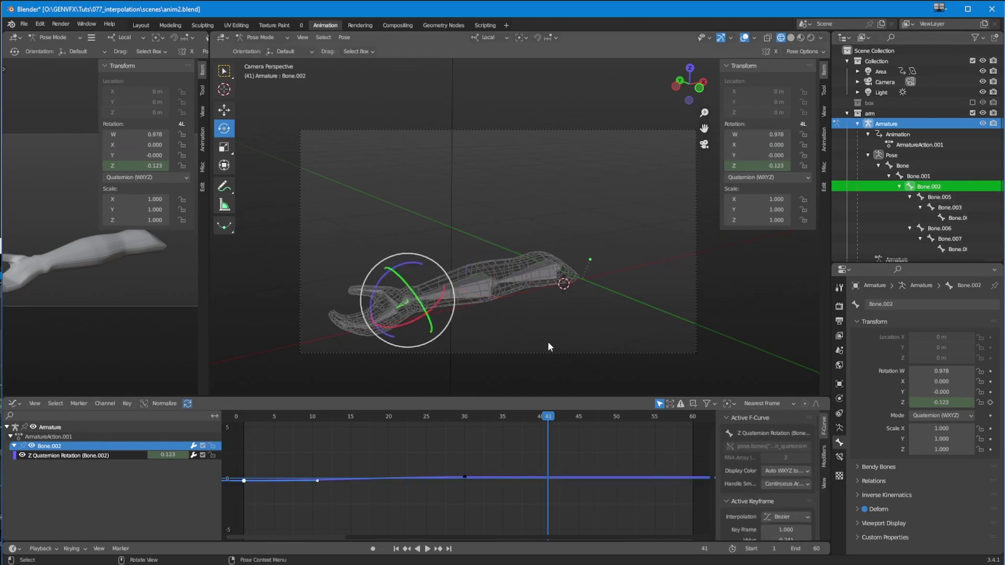
{"action": "left_click", "coordinate": [904, 165]}
{"action": "left_click", "coordinate": [916, 177], "text": "ctrl"}
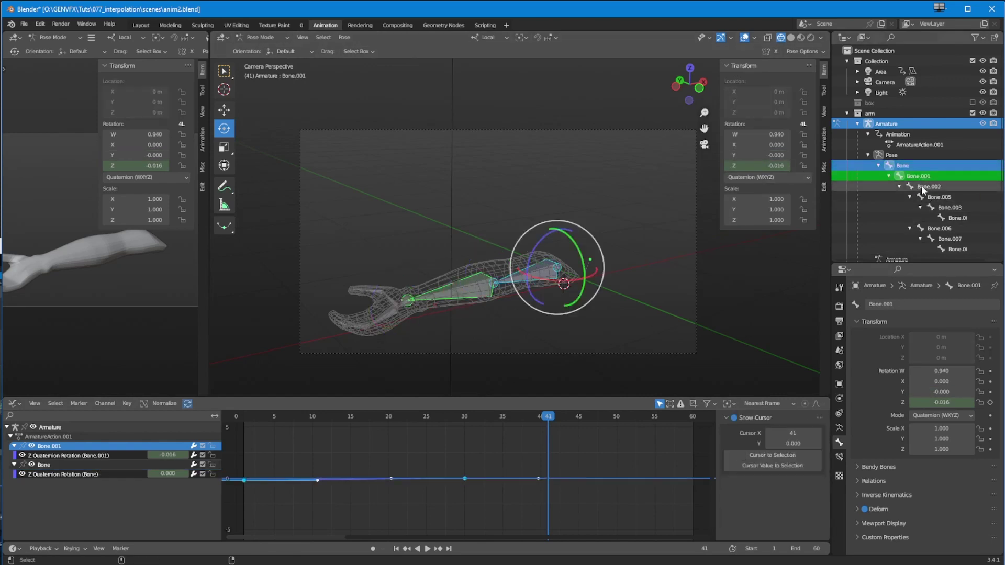
{"action": "left_click", "coordinate": [921, 186], "text": "ctrl"}
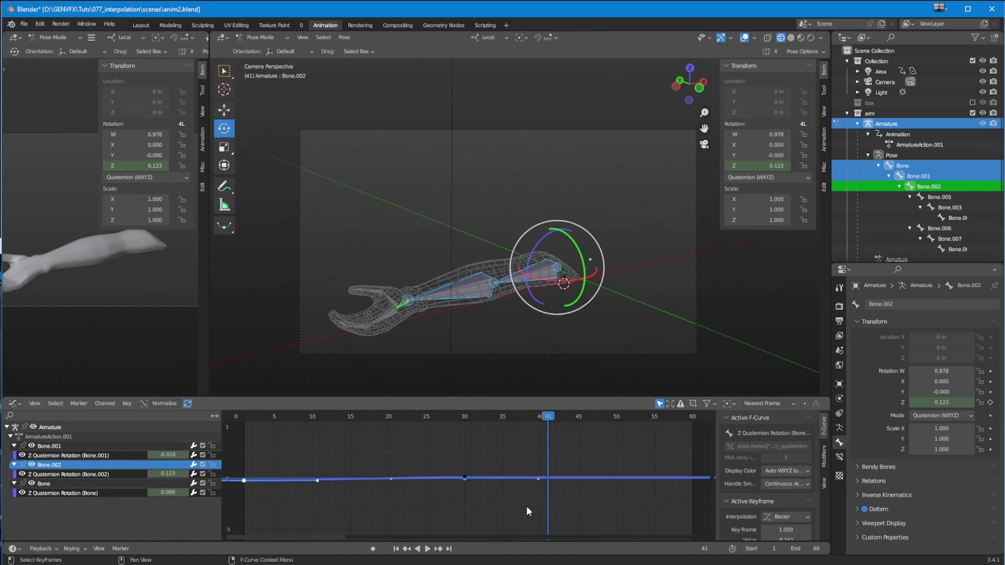
{"action": "left_click_drag", "start_coordinate": [626, 437], "coordinate": [248, 519]}
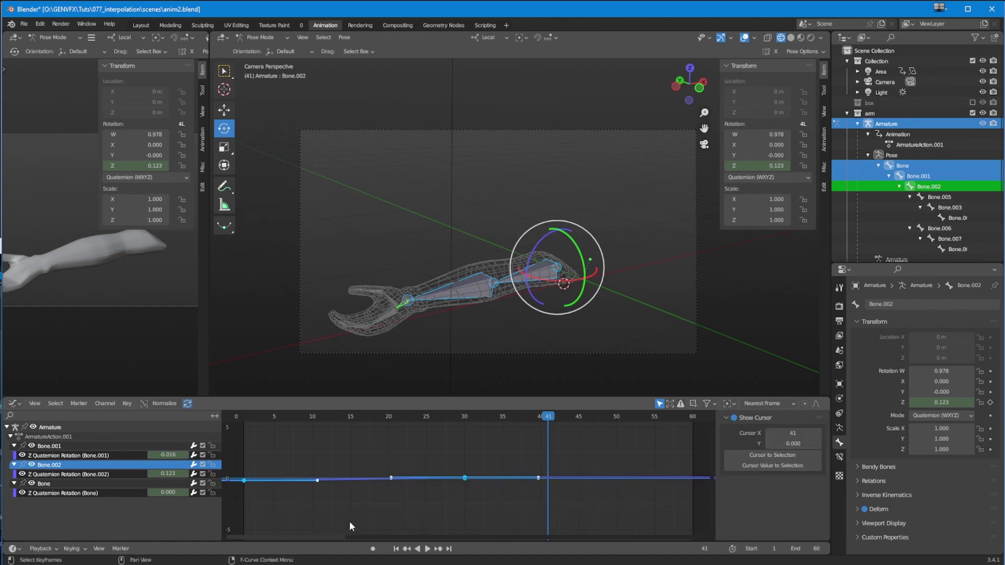
{"action": "key", "text": "Home"}
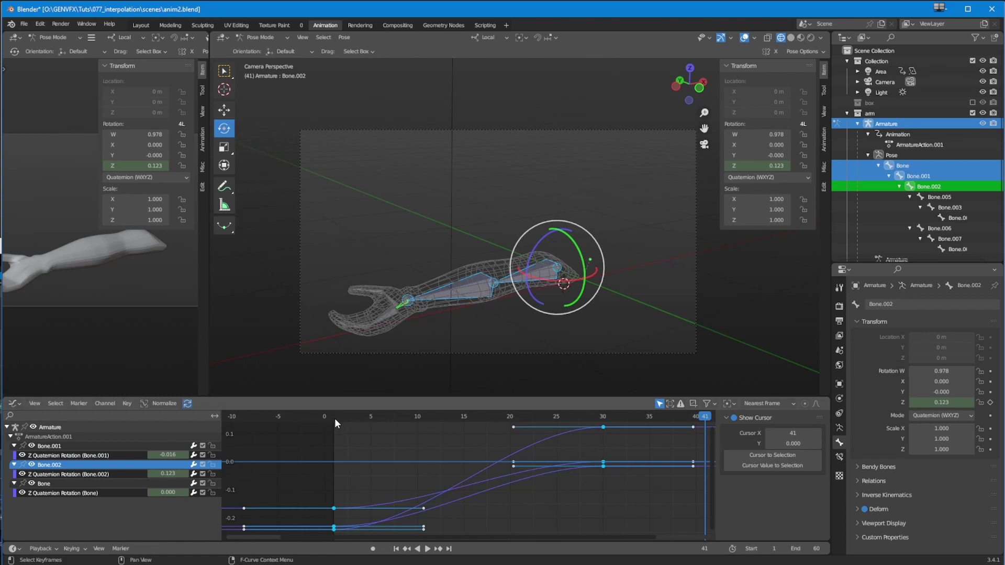
{"action": "left_click_drag", "start_coordinate": [335, 417], "coordinate": [649, 420]}
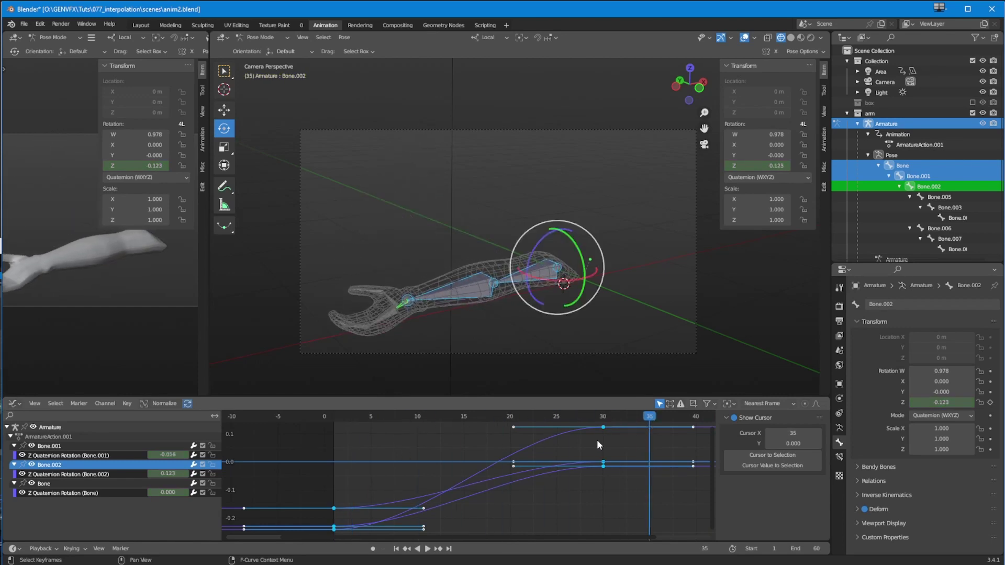
- Select Bone.002's keyframe at frame 30, go to that frame and set the Z rotation of Bone.002 and Bone.001 to 0
{"action": "left_click", "coordinate": [589, 424]}
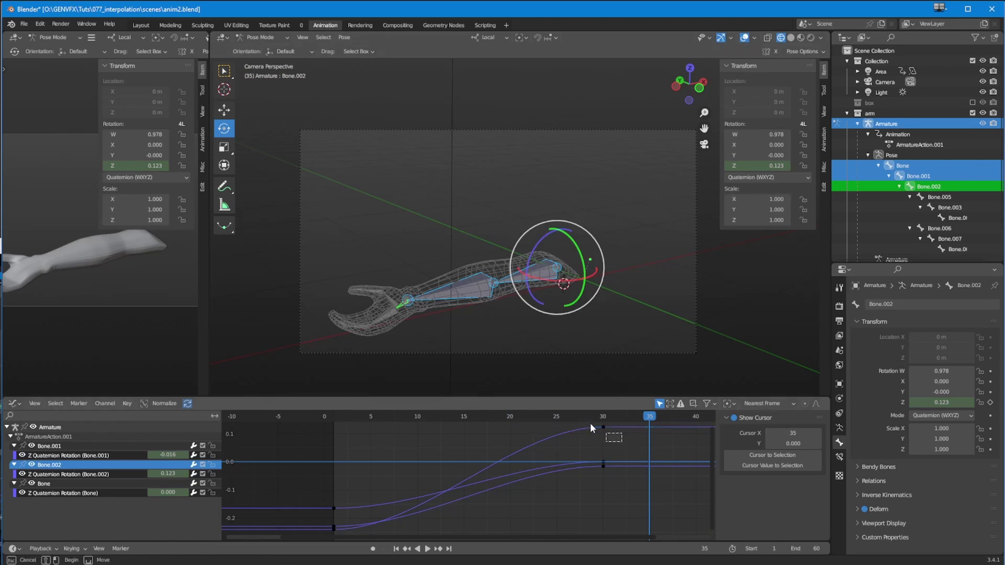
{"action": "key", "text": "Down"}
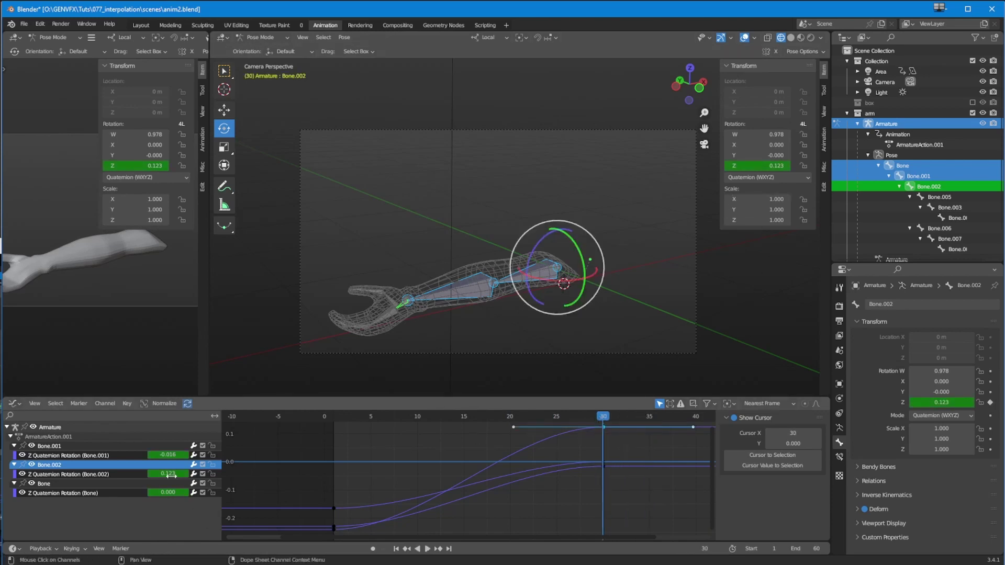
{"action": "left_click", "coordinate": [167, 474]}
{"action": "type", "text": "0"}
{"action": "key", "text": "Return"}
{"action": "left_click", "coordinate": [168, 455]}
{"action": "type", "text": "000"}
{"action": "key", "text": "Return"}
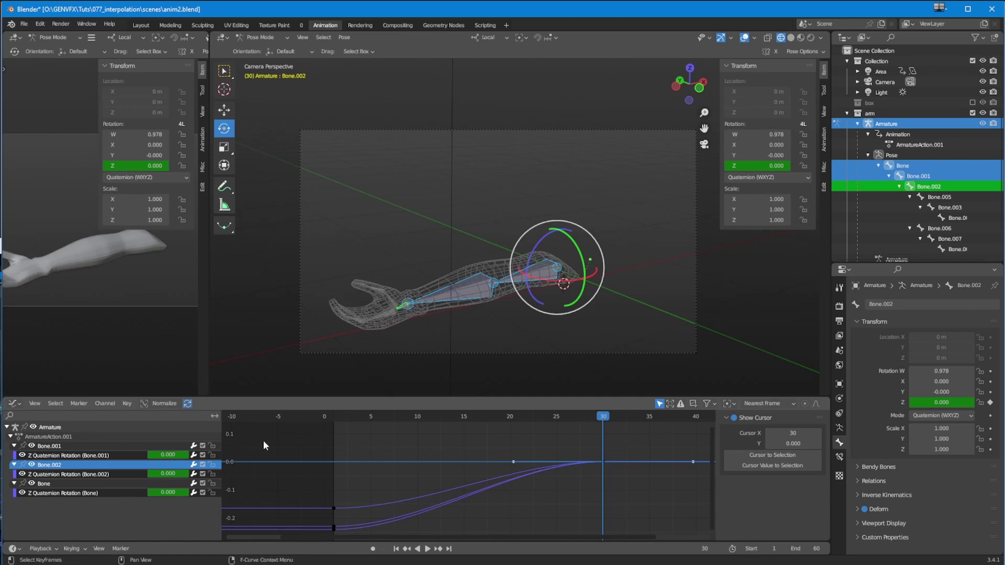
- Set the frame 1 keyframes of the Bone, Bone.001 and Bone.002 Z rotation curves to Bounce interpolation
{"action": "left_click_drag", "start_coordinate": [337, 419], "coordinate": [556, 419]}
{"action": "left_click_drag", "start_coordinate": [300, 431], "coordinate": [367, 540]}
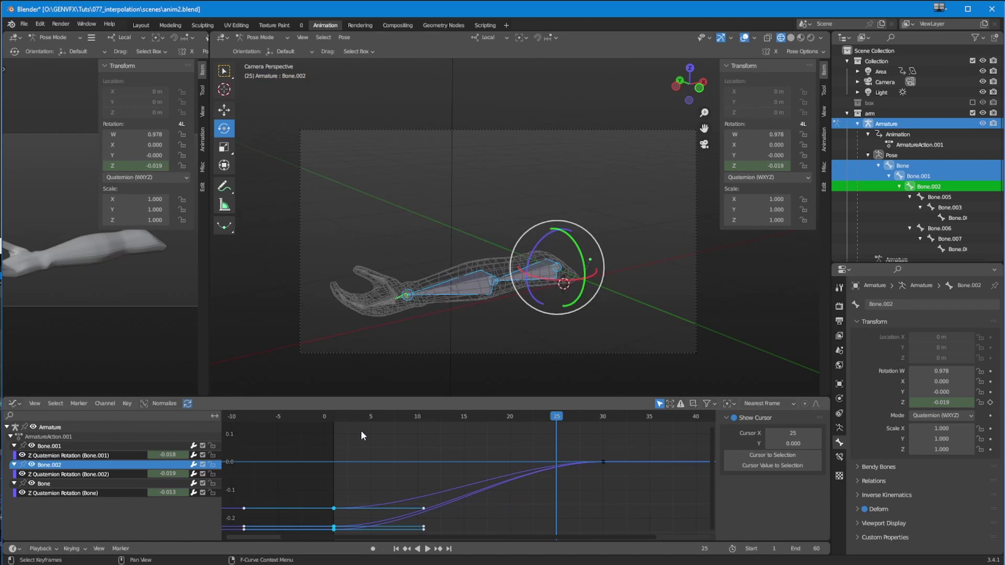
{"action": "key", "text": "t"}
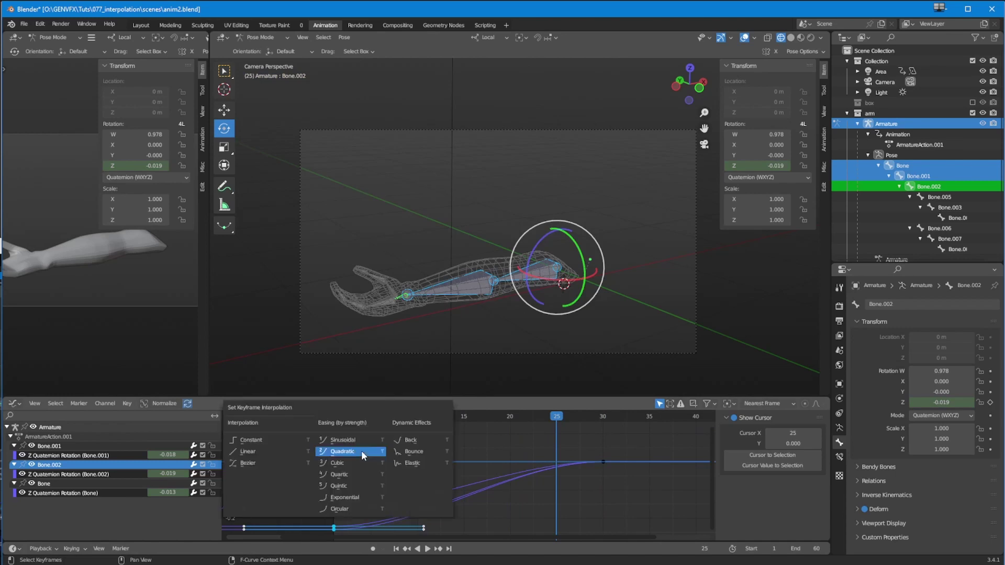
{"action": "left_click", "coordinate": [414, 452]}
- Play the bouncing arm motion from frame 0 and stop at frame 45
{"action": "left_click_drag", "start_coordinate": [370, 416], "coordinate": [324, 415]}
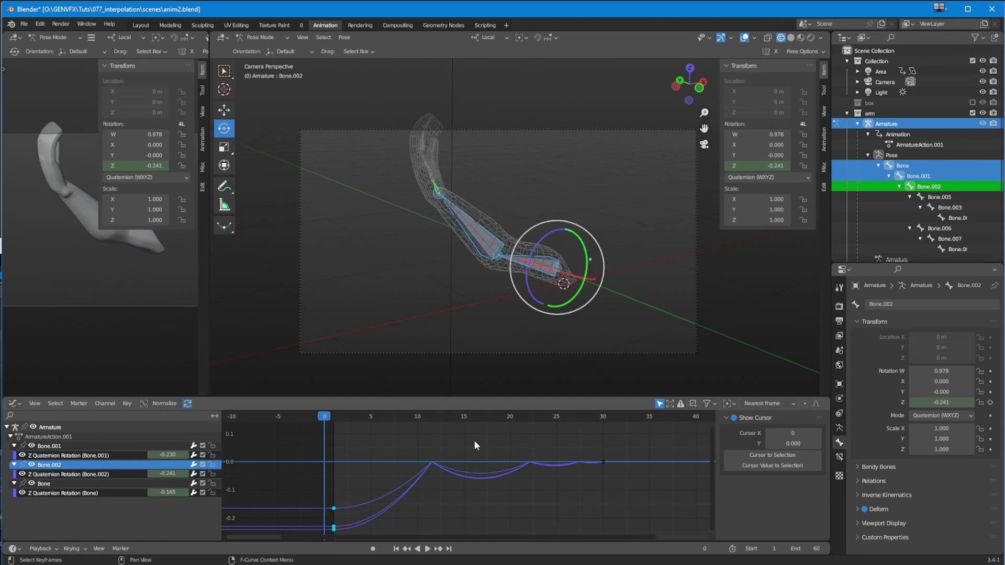
{"action": "left_click", "coordinate": [428, 550]}
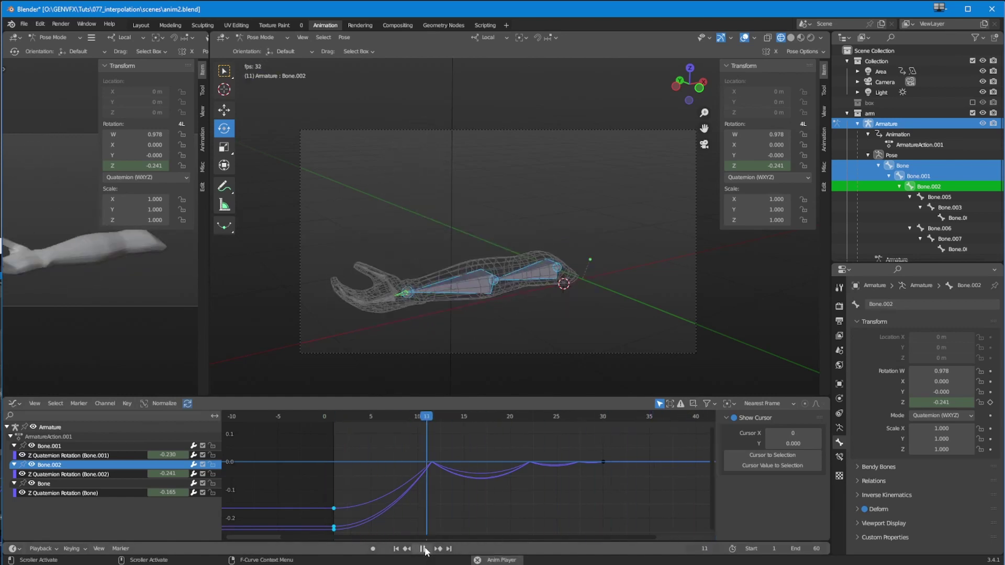
{"action": "left_click", "coordinate": [422, 549]}
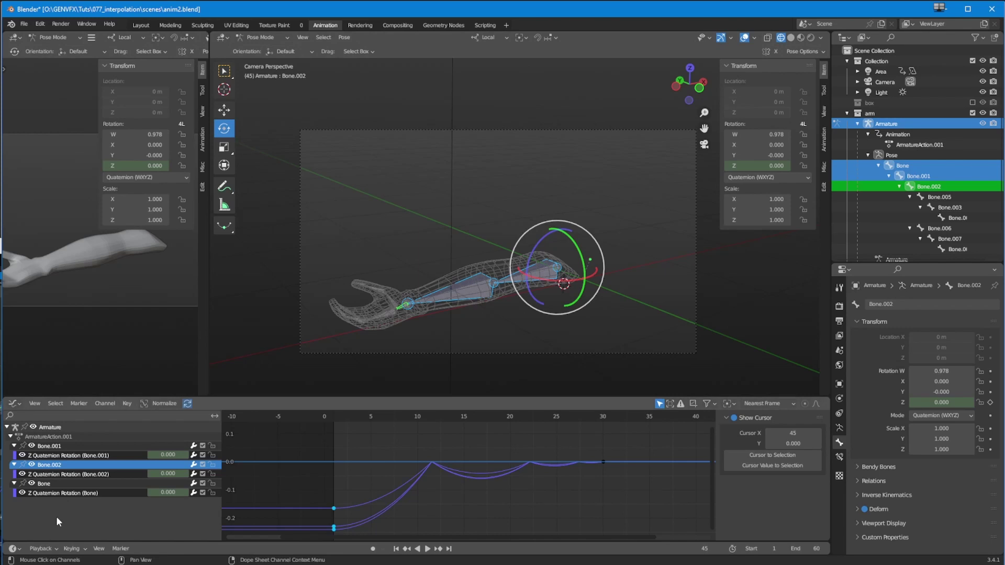
- In the Dope Sheet, delay both of Bone.001's keyframes by one frame and both of Bone.002's by two frames
{"action": "key", "text": "ctrl+Tab"}
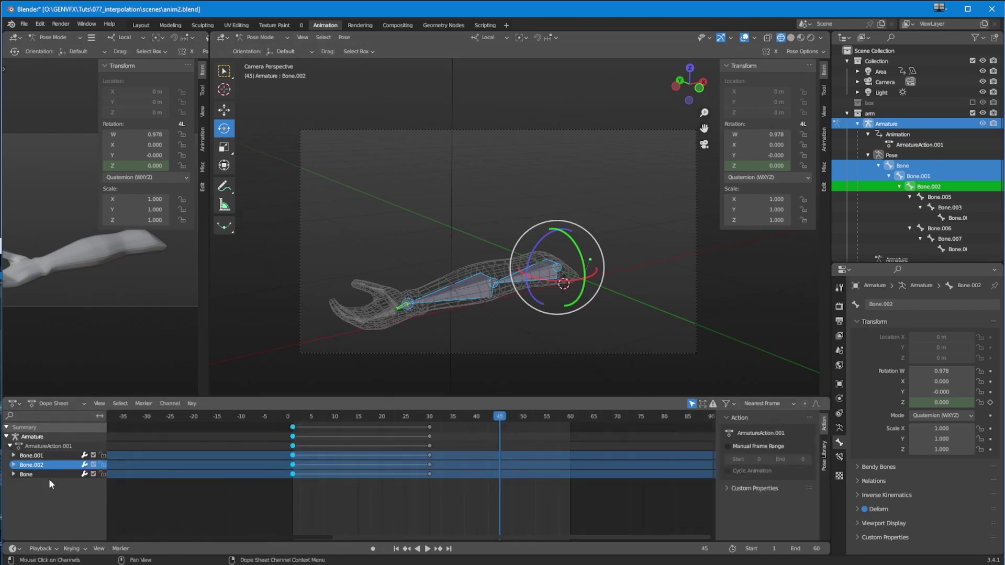
{"action": "left_click_drag", "start_coordinate": [263, 462], "coordinate": [448, 469]}
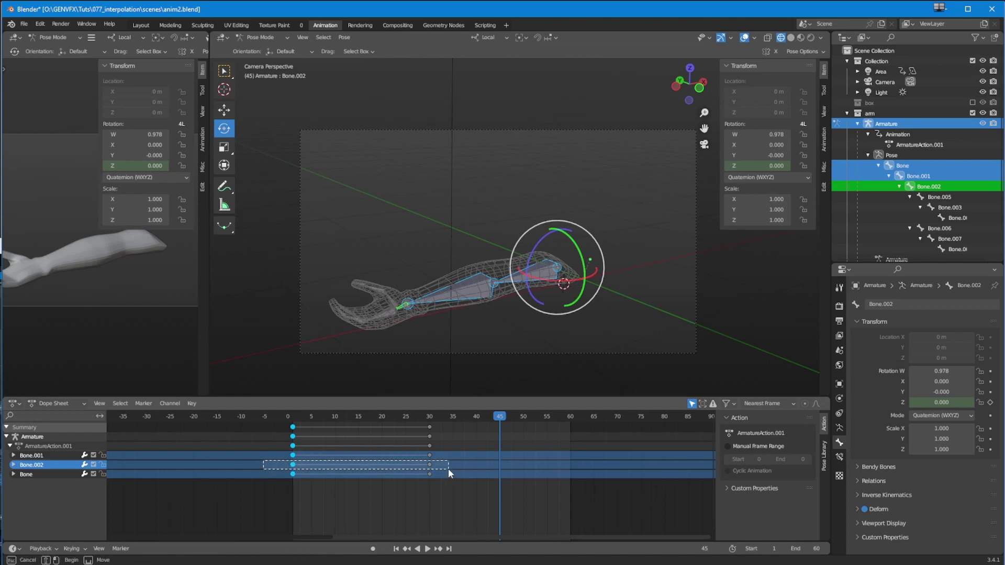
{"action": "key", "text": "g"}
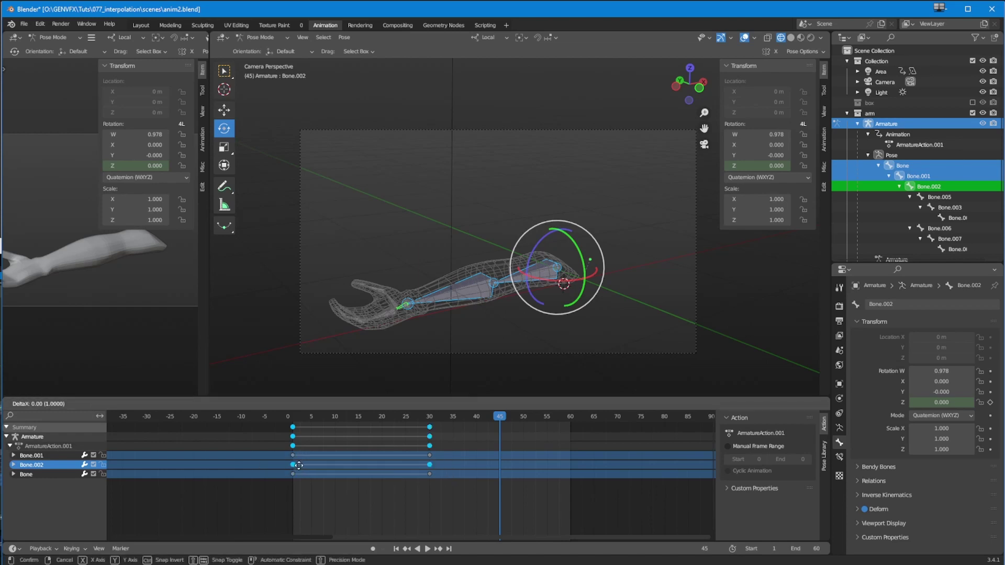
{"action": "left_click", "coordinate": [303, 465]}
{"action": "left_click_drag", "start_coordinate": [268, 452], "coordinate": [477, 458]}
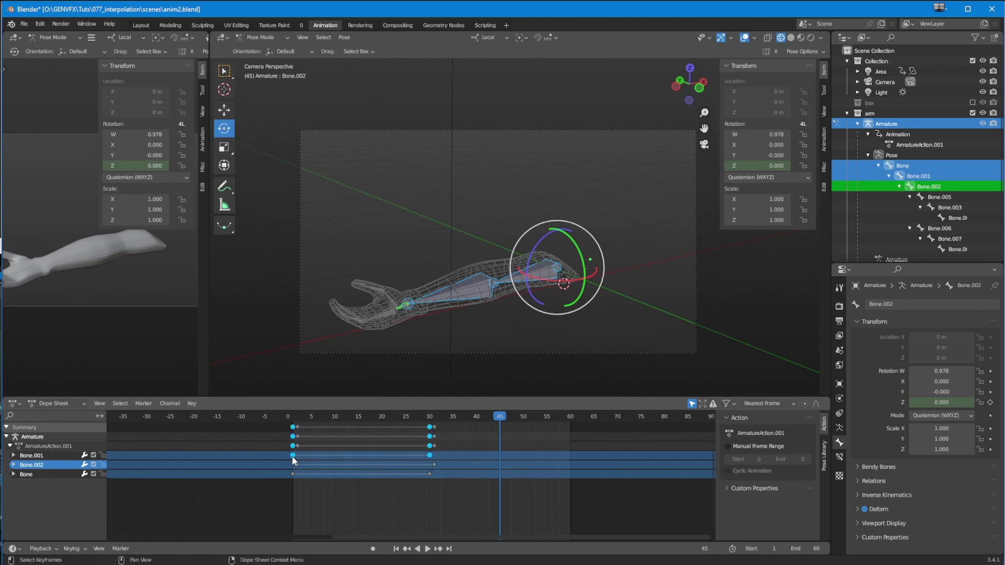
{"action": "left_click_drag", "start_coordinate": [296, 454], "coordinate": [444, 467]}
{"action": "left_click_drag", "start_coordinate": [297, 464], "coordinate": [302, 464]}
- Move Bone.002's keyframes to frames 5 and 34 and Bone.001's keyframes to frames 3 and 32
{"action": "left_click_drag", "start_coordinate": [286, 418], "coordinate": [385, 432]}
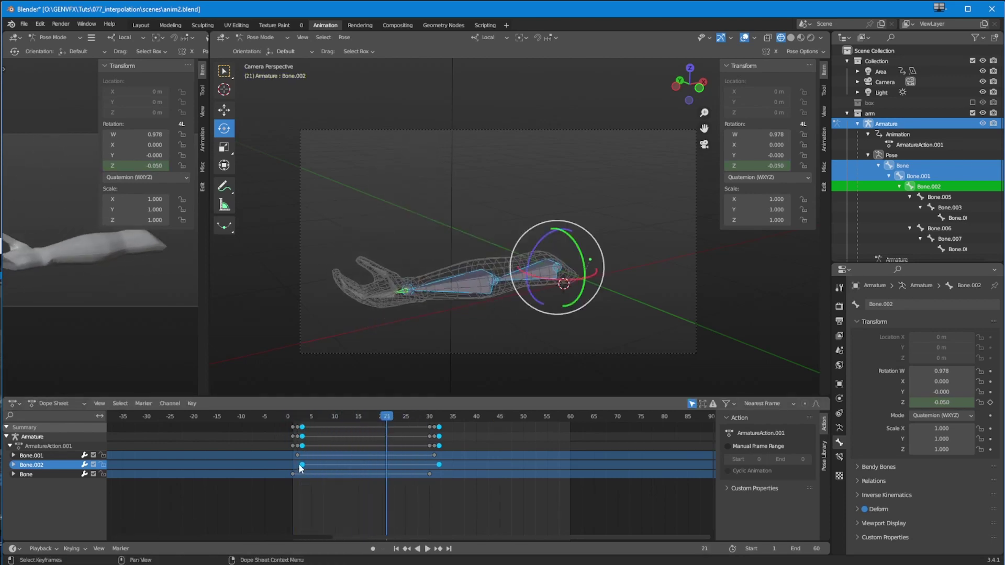
{"action": "left_click_drag", "start_coordinate": [307, 466], "coordinate": [436, 457]}
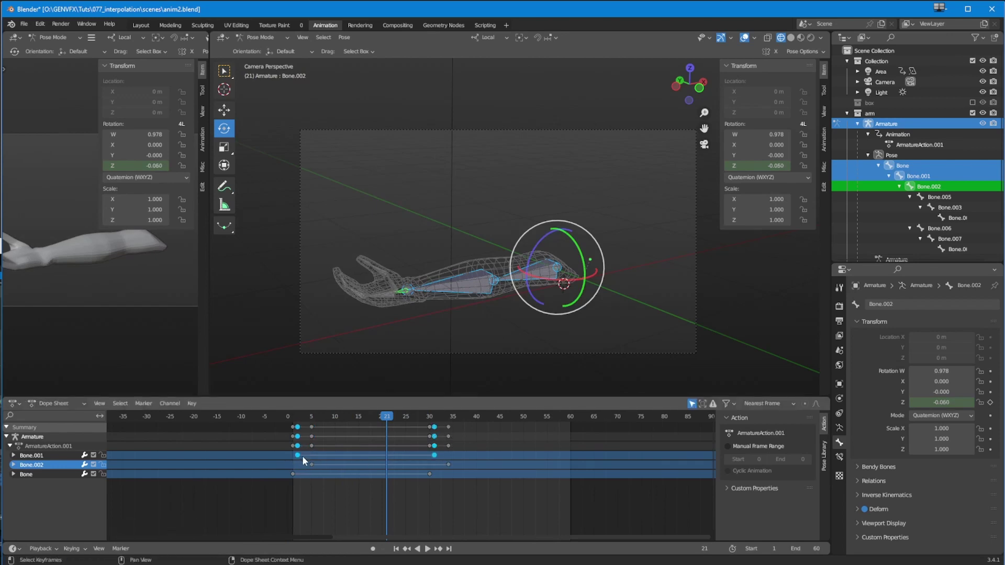
{"action": "left_click_drag", "start_coordinate": [297, 454], "coordinate": [302, 454]}
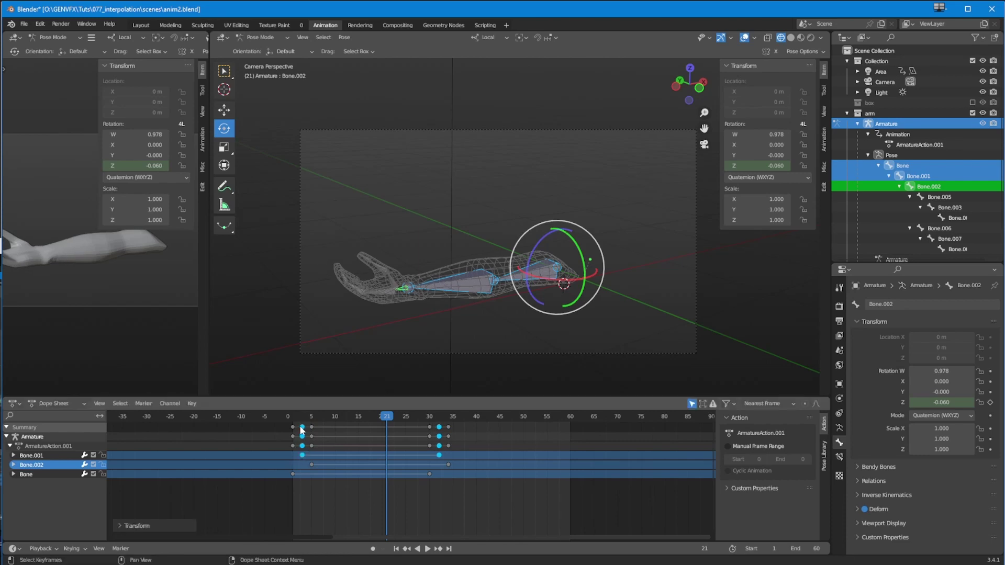
- Play the arm animation with the offset keyframes, restart it from the first frame and stop at frame 33
{"action": "left_click", "coordinate": [302, 417]}
{"action": "key", "text": "space"}
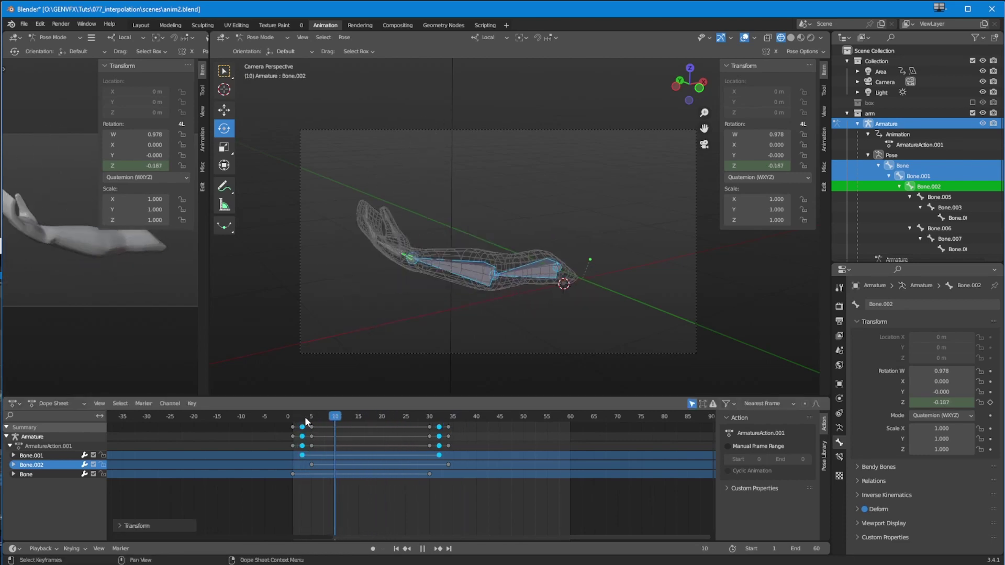
{"action": "key", "text": "space"}
{"action": "left_click", "coordinate": [396, 549]}
{"action": "left_click", "coordinate": [427, 549]}
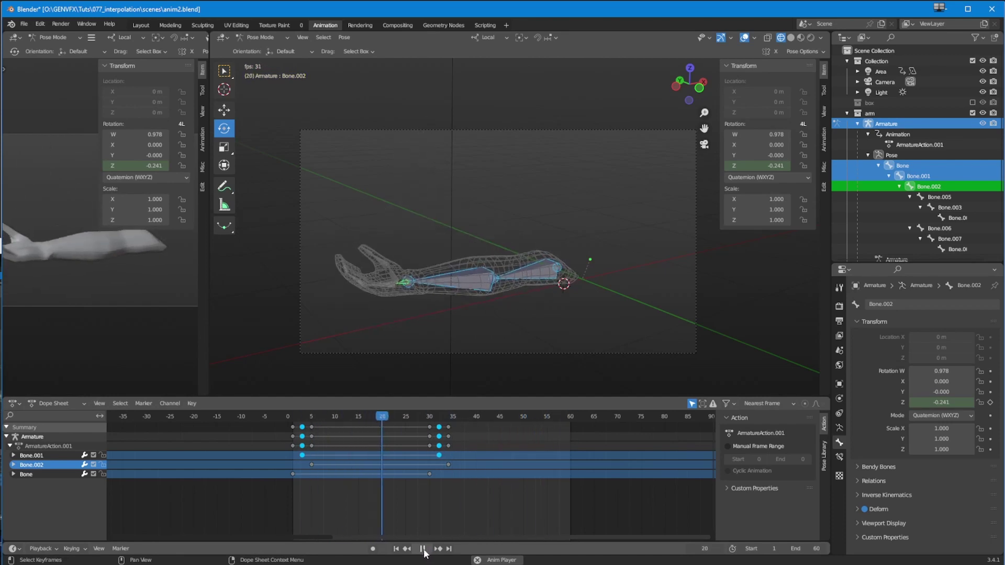
{"action": "key", "text": "space"}
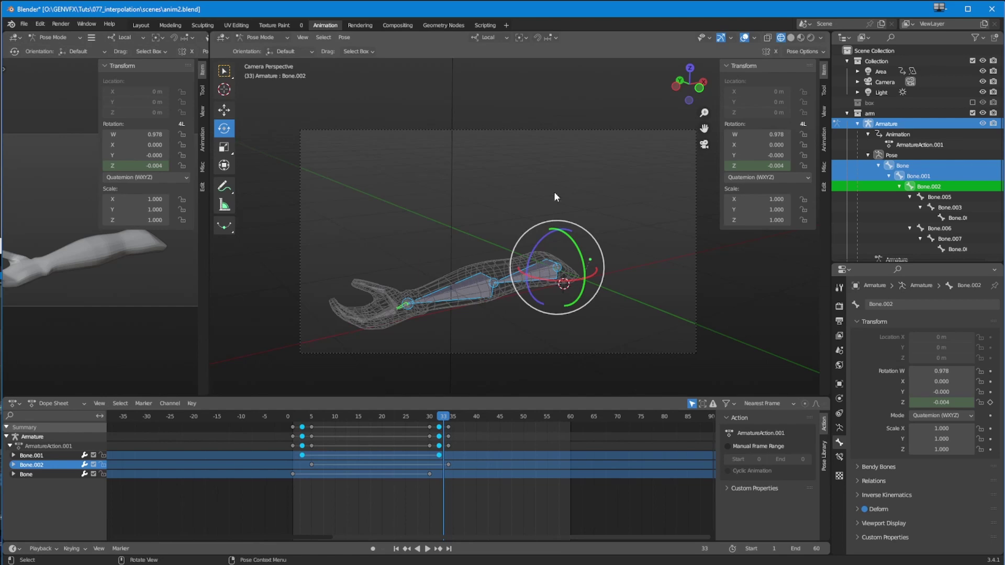
- Hide the camera viewport's overlays, use Material Preview shading and play the arm animation from frame 1 to 41
{"action": "left_click", "coordinate": [745, 38]}
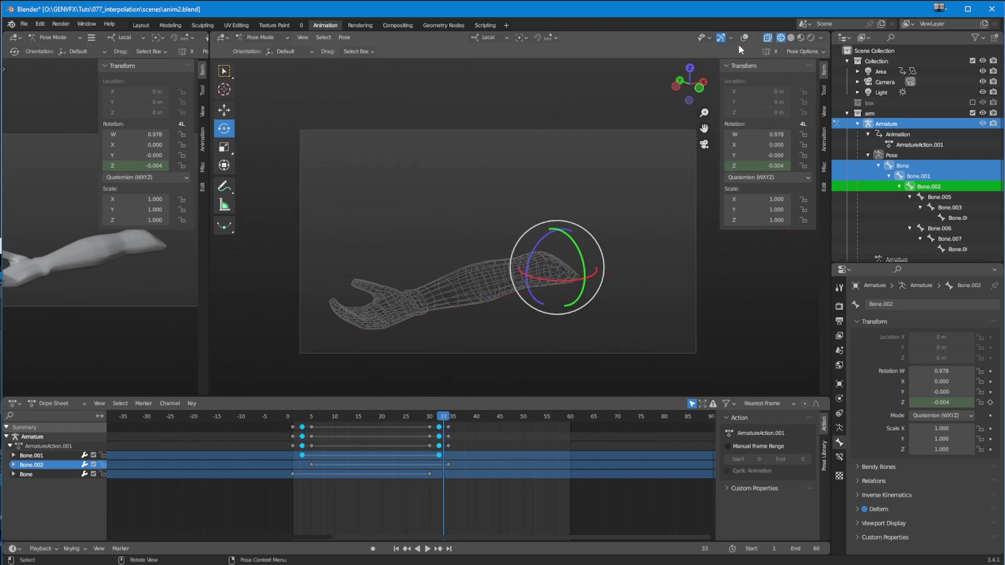
{"action": "left_click", "coordinate": [801, 38]}
{"action": "left_click_drag", "start_coordinate": [314, 416], "coordinate": [292, 417]}
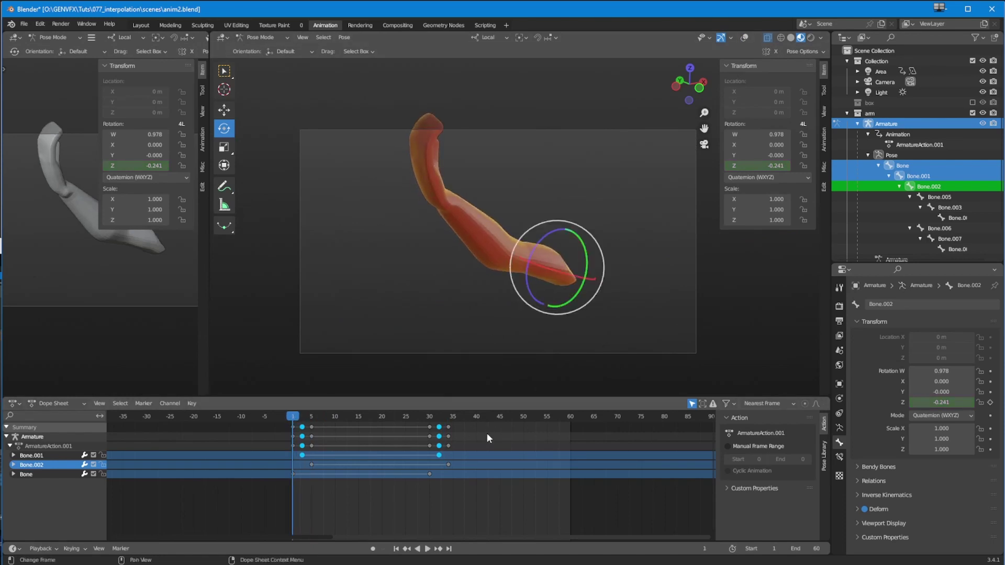
{"action": "left_click", "coordinate": [427, 549]}
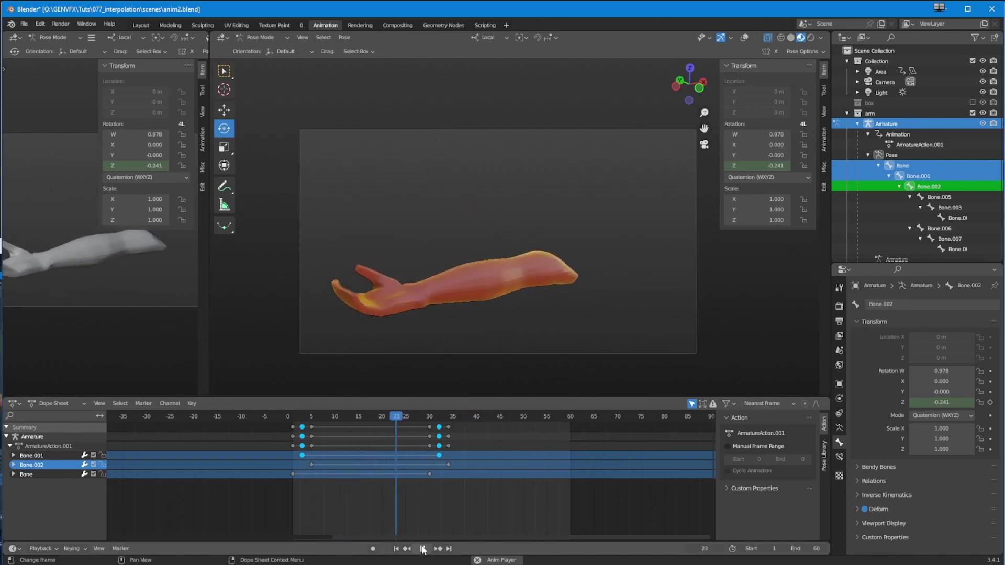
{"action": "left_click", "coordinate": [423, 549]}
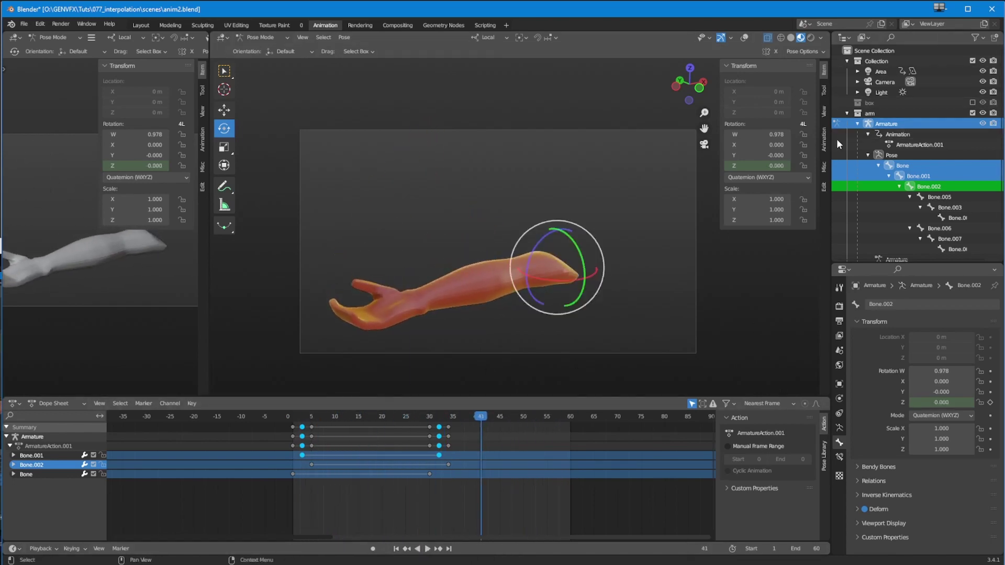
- Collapse the arm collection in the Outliner, exclude it from the view layer and enable the animed collection
{"action": "left_click", "coordinate": [858, 124]}
{"action": "left_click", "coordinate": [847, 114]}
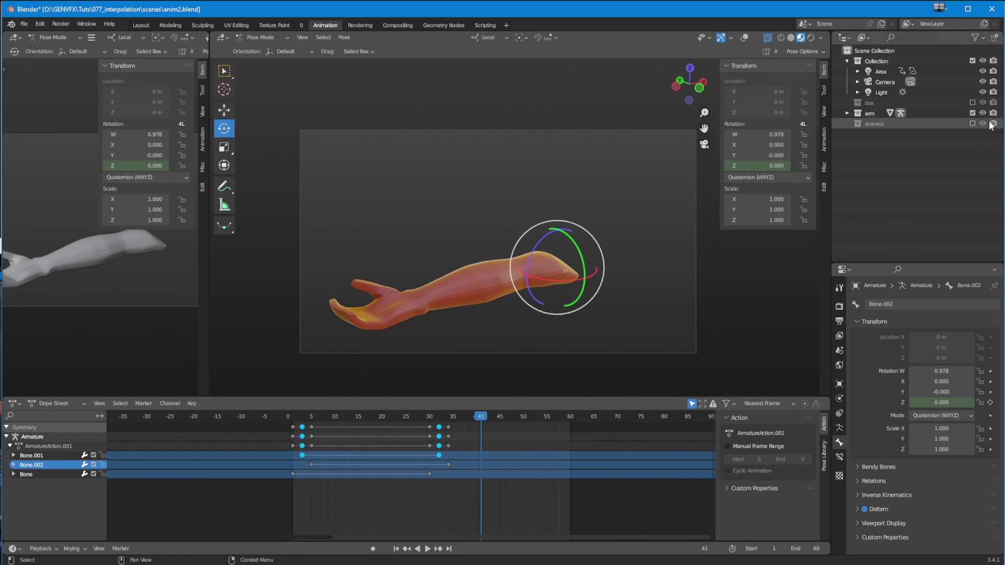
{"action": "left_click", "coordinate": [973, 113]}
{"action": "left_click", "coordinate": [972, 123]}
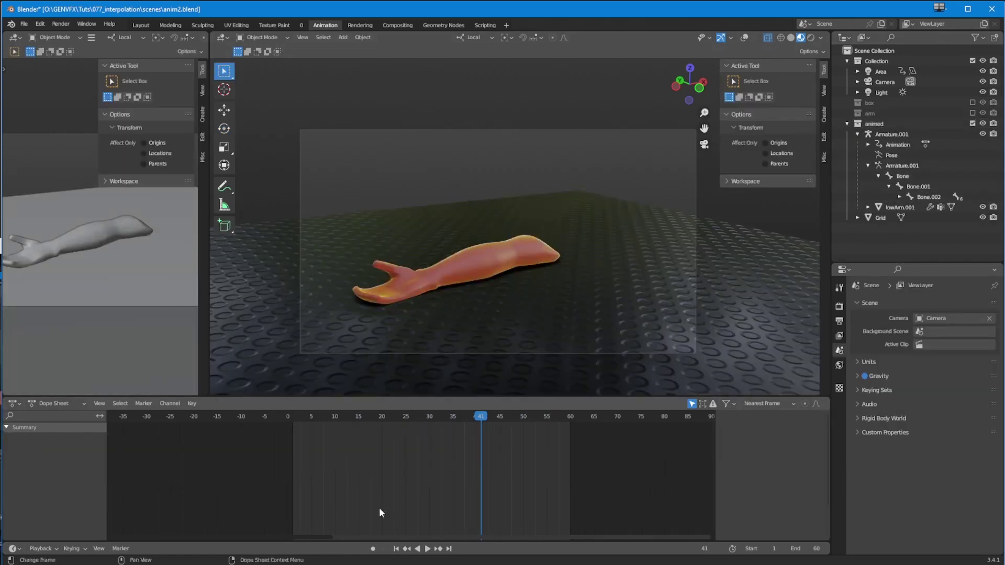
- Play the falling arm in the animed collection from frame 1, scrub through its bounces and replay it to frame 41
{"action": "left_click_drag", "start_coordinate": [454, 416], "coordinate": [292, 420]}
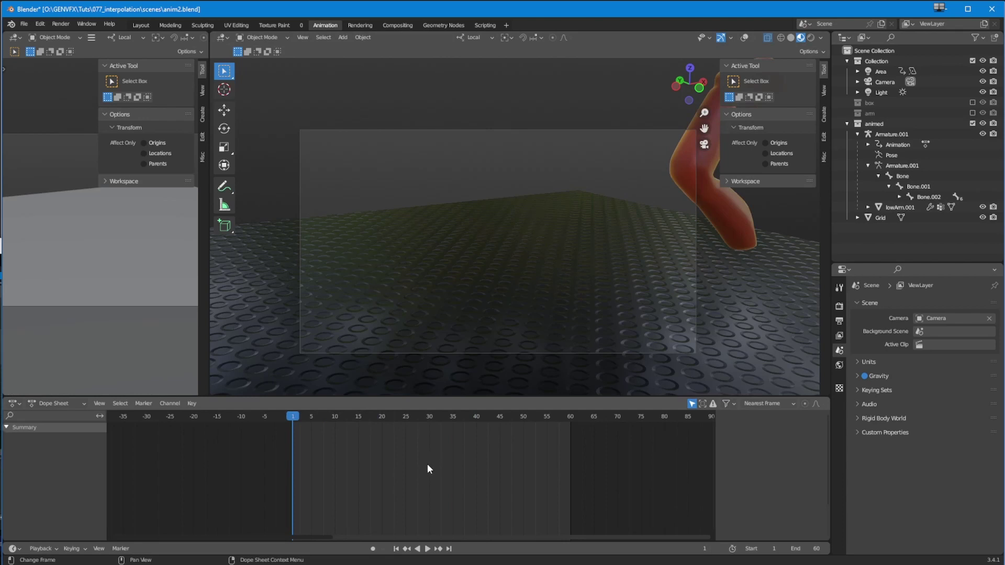
{"action": "left_click", "coordinate": [430, 550]}
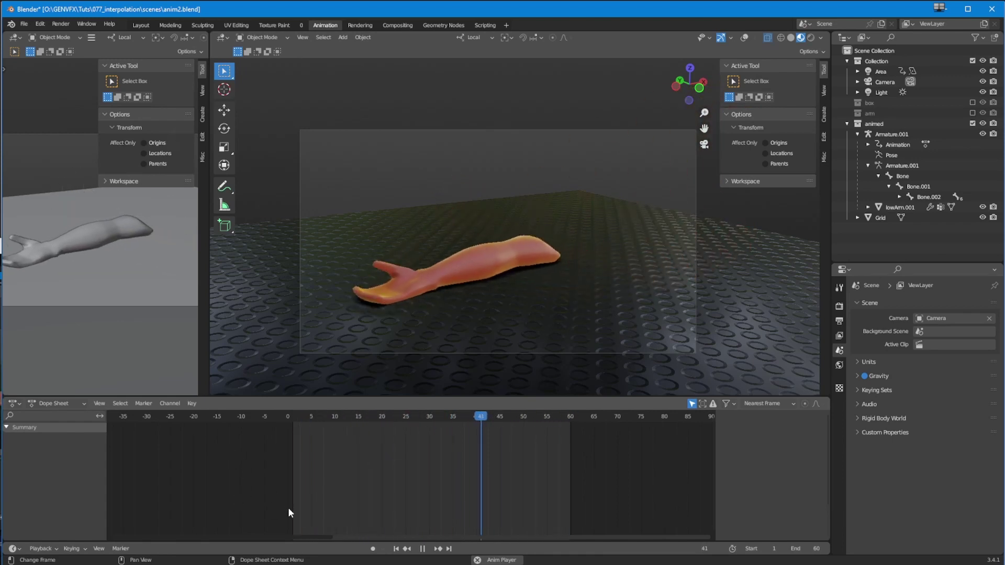
{"action": "key", "text": "space"}
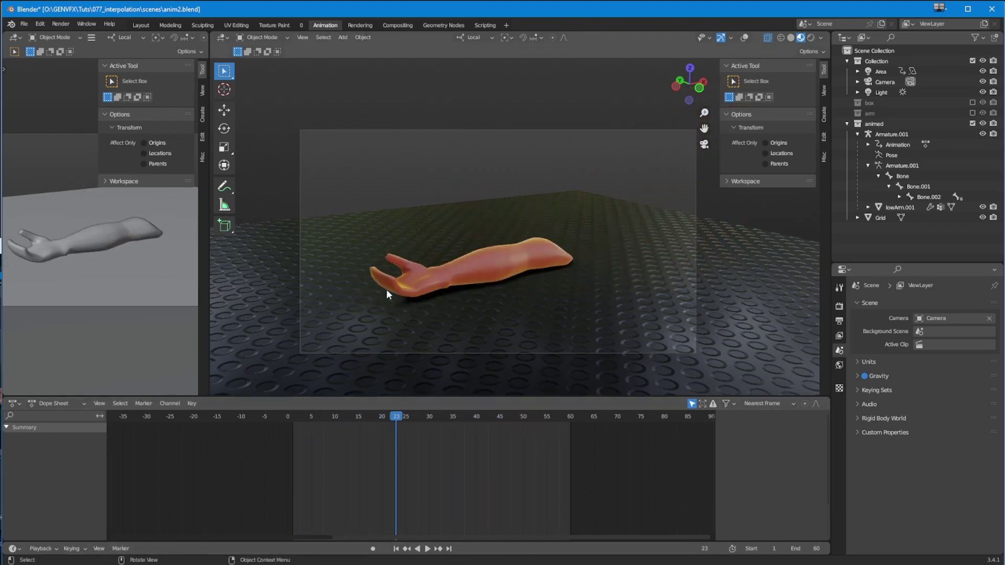
{"action": "left_click_drag", "start_coordinate": [302, 418], "coordinate": [433, 420]}
{"action": "left_click", "coordinate": [396, 546]}
{"action": "left_click", "coordinate": [428, 549]}
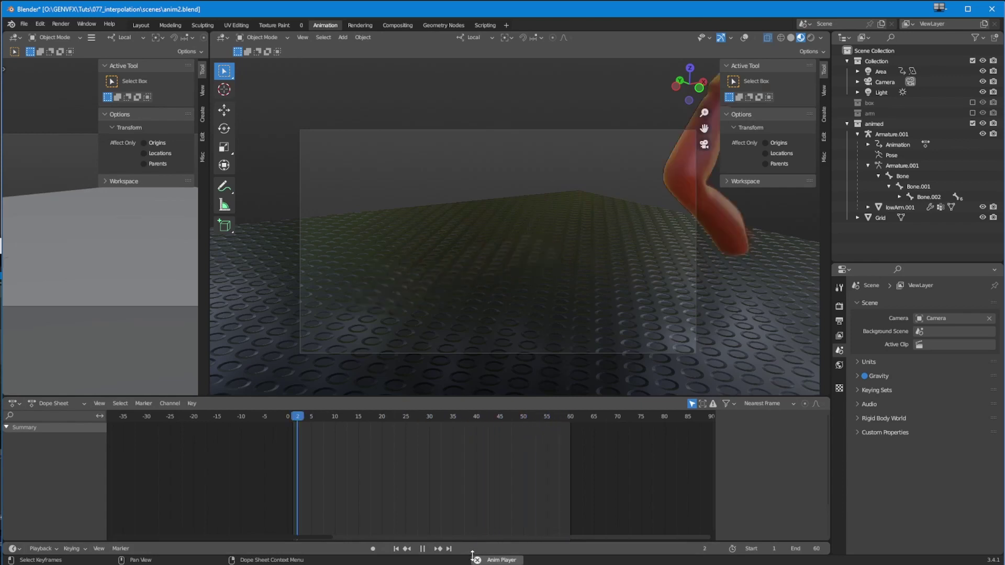
{"action": "left_click", "coordinate": [423, 549]}
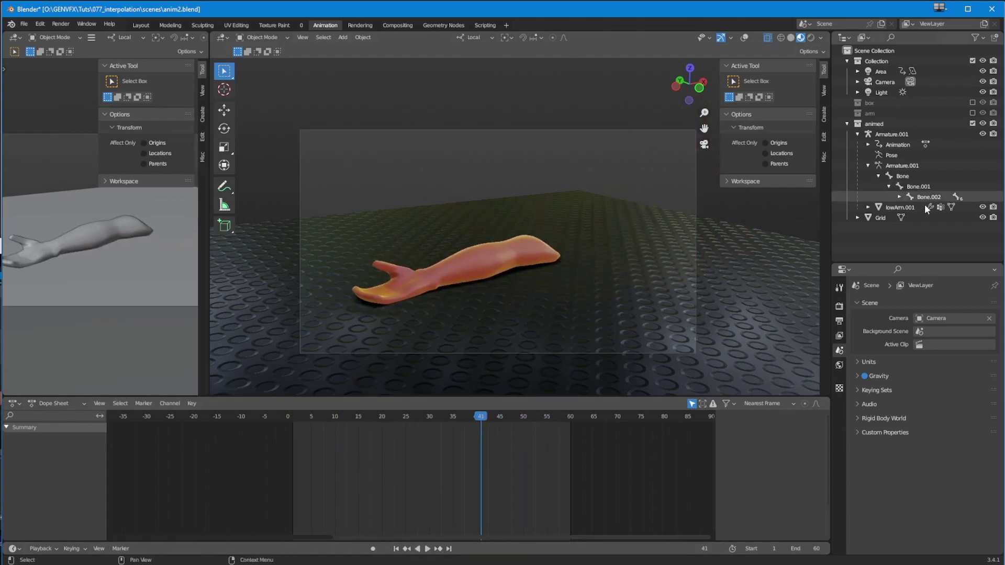
- Select Armature.001's Bone, expand its channels and show its Z Quaternion Rotation curve in the Graph Editor, fitted to the view
{"action": "left_click", "coordinate": [898, 176]}
{"action": "left_click", "coordinate": [13, 456]}
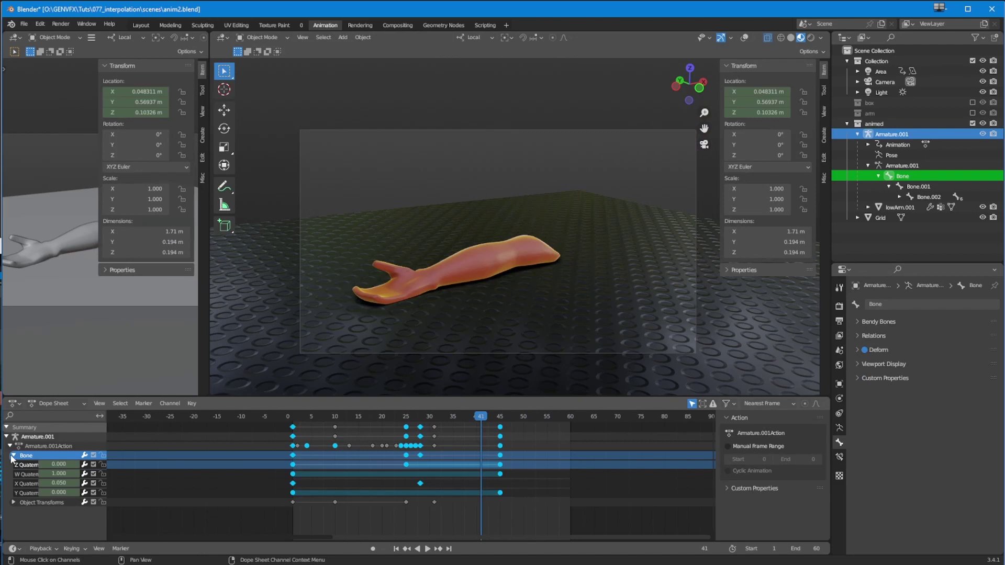
{"action": "left_click", "coordinate": [27, 494]}
{"action": "left_click", "coordinate": [32, 485]}
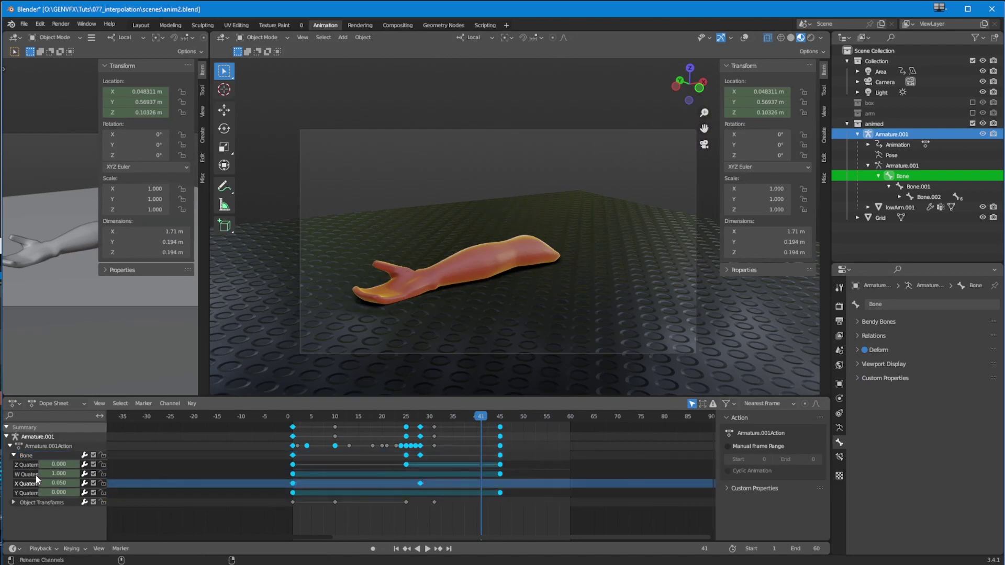
{"action": "key", "text": "ctrl+Tab"}
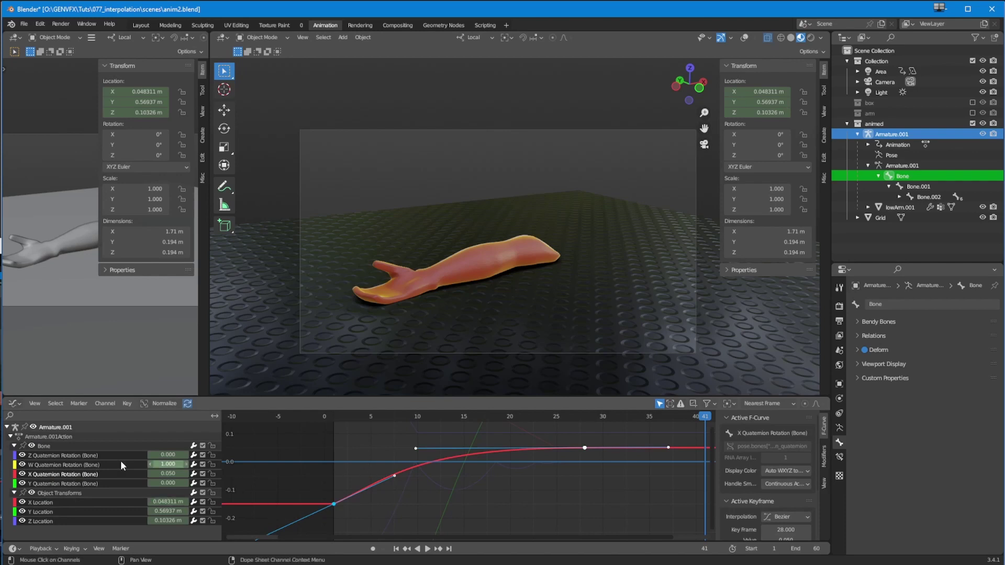
{"action": "left_click", "coordinate": [57, 481]}
{"action": "left_click", "coordinate": [62, 474]}
{"action": "left_click", "coordinate": [68, 456]}
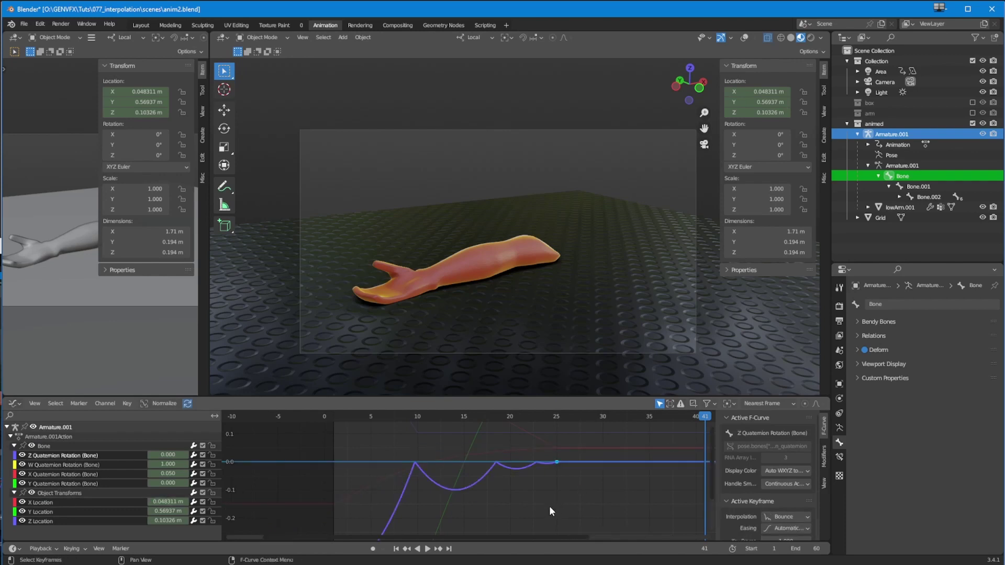
{"action": "key", "text": "Home"}
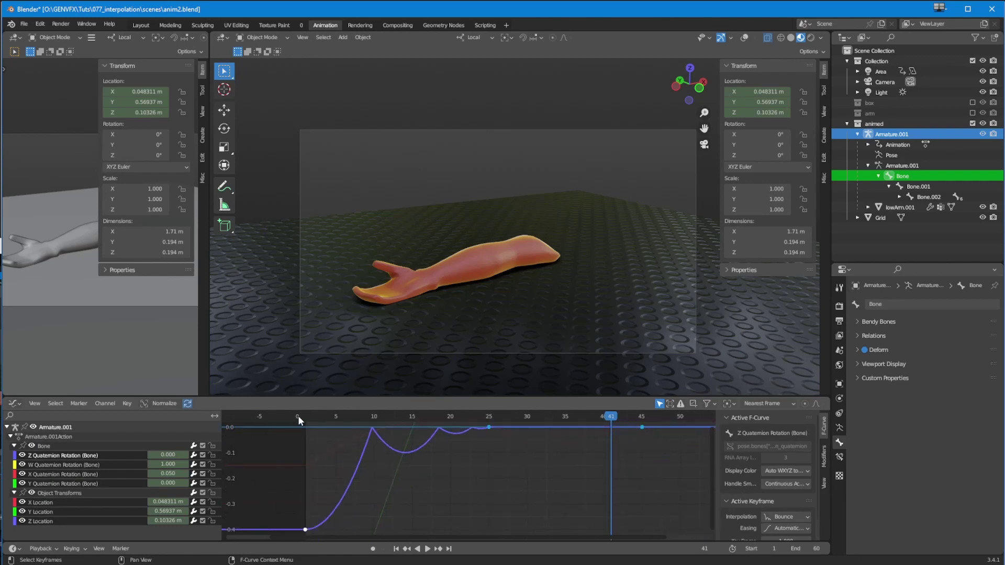
- Scrub and replay the arm animation against the bone's Z rotation bounce curve, ending at frame 21
{"action": "left_click_drag", "start_coordinate": [310, 420], "coordinate": [443, 416]}
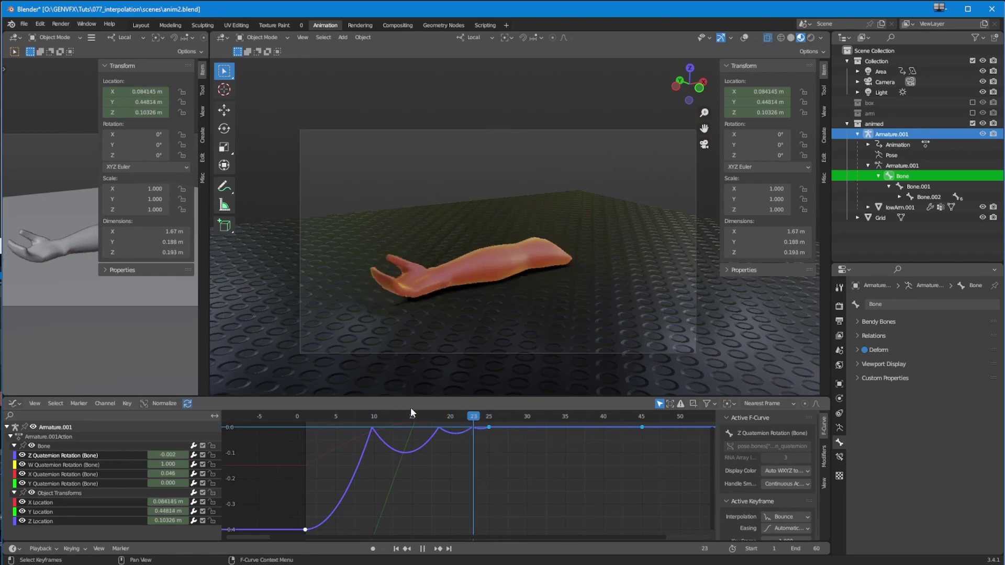
{"action": "key", "text": "Escape"}
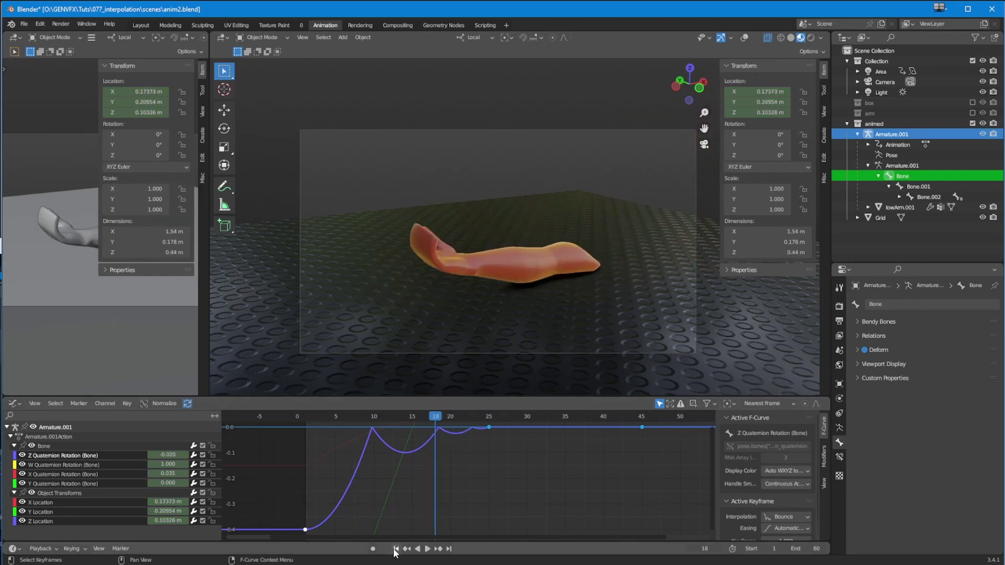
{"action": "left_click", "coordinate": [427, 549]}
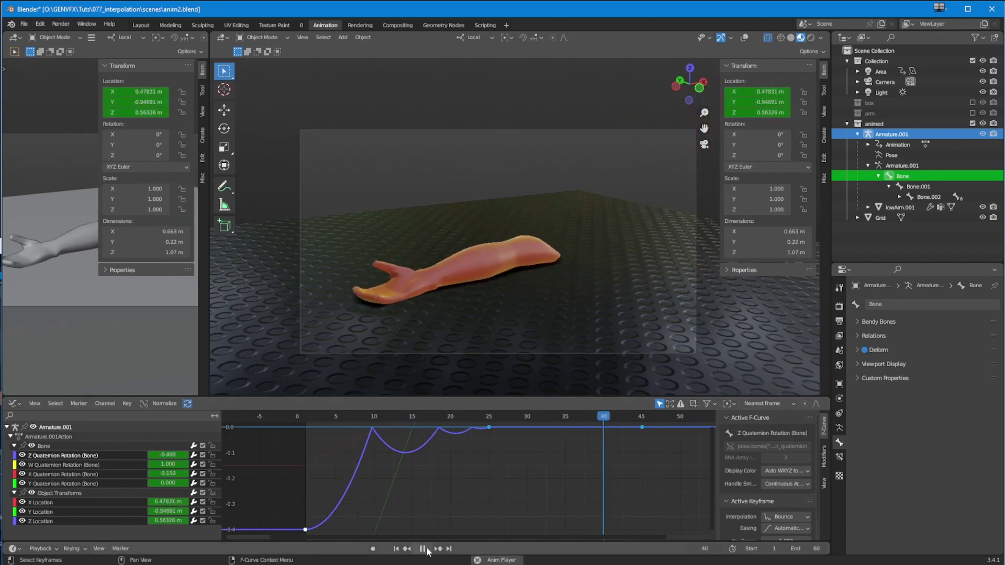
{"action": "left_click", "coordinate": [425, 549]}
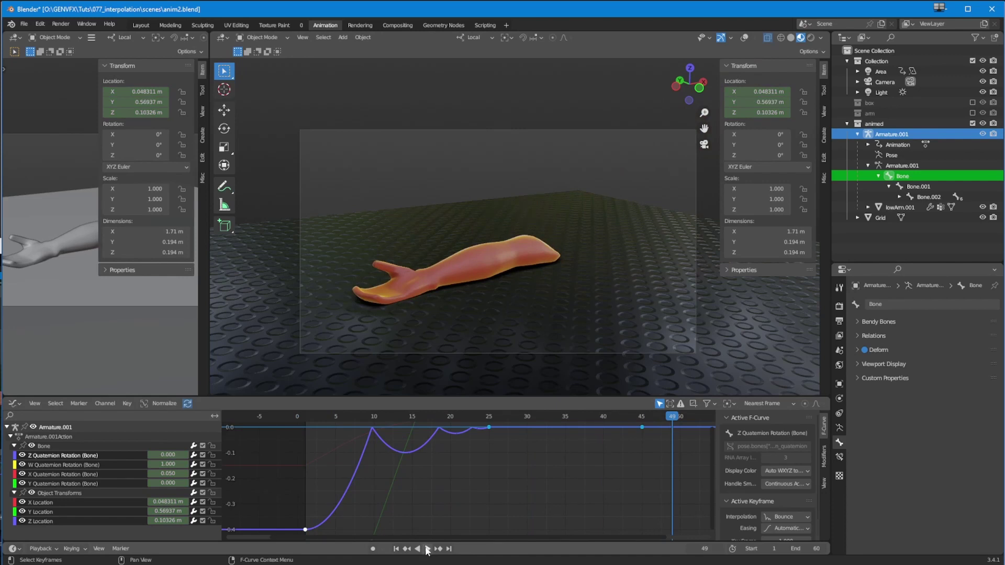
{"action": "left_click_drag", "start_coordinate": [459, 521], "coordinate": [473, 517]}
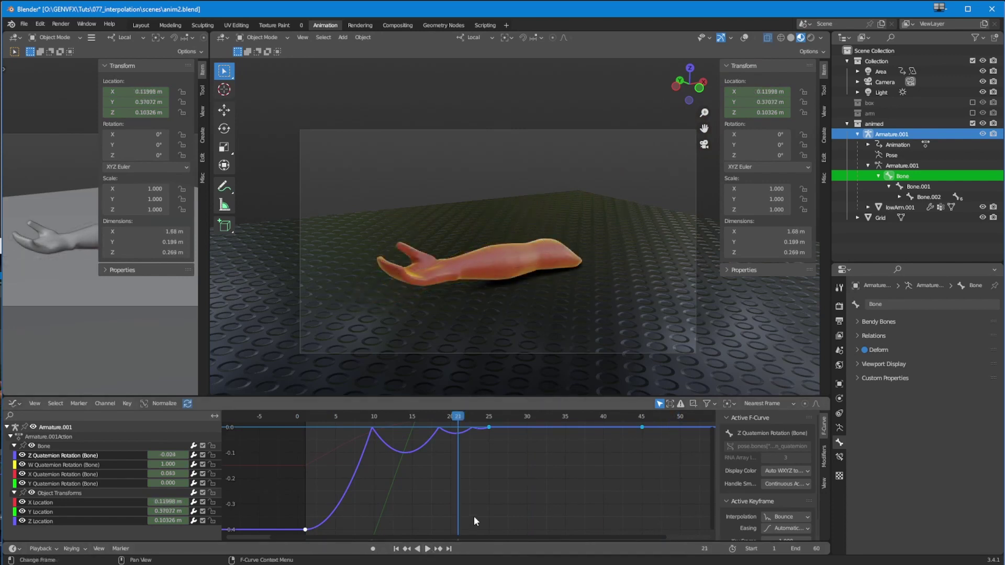